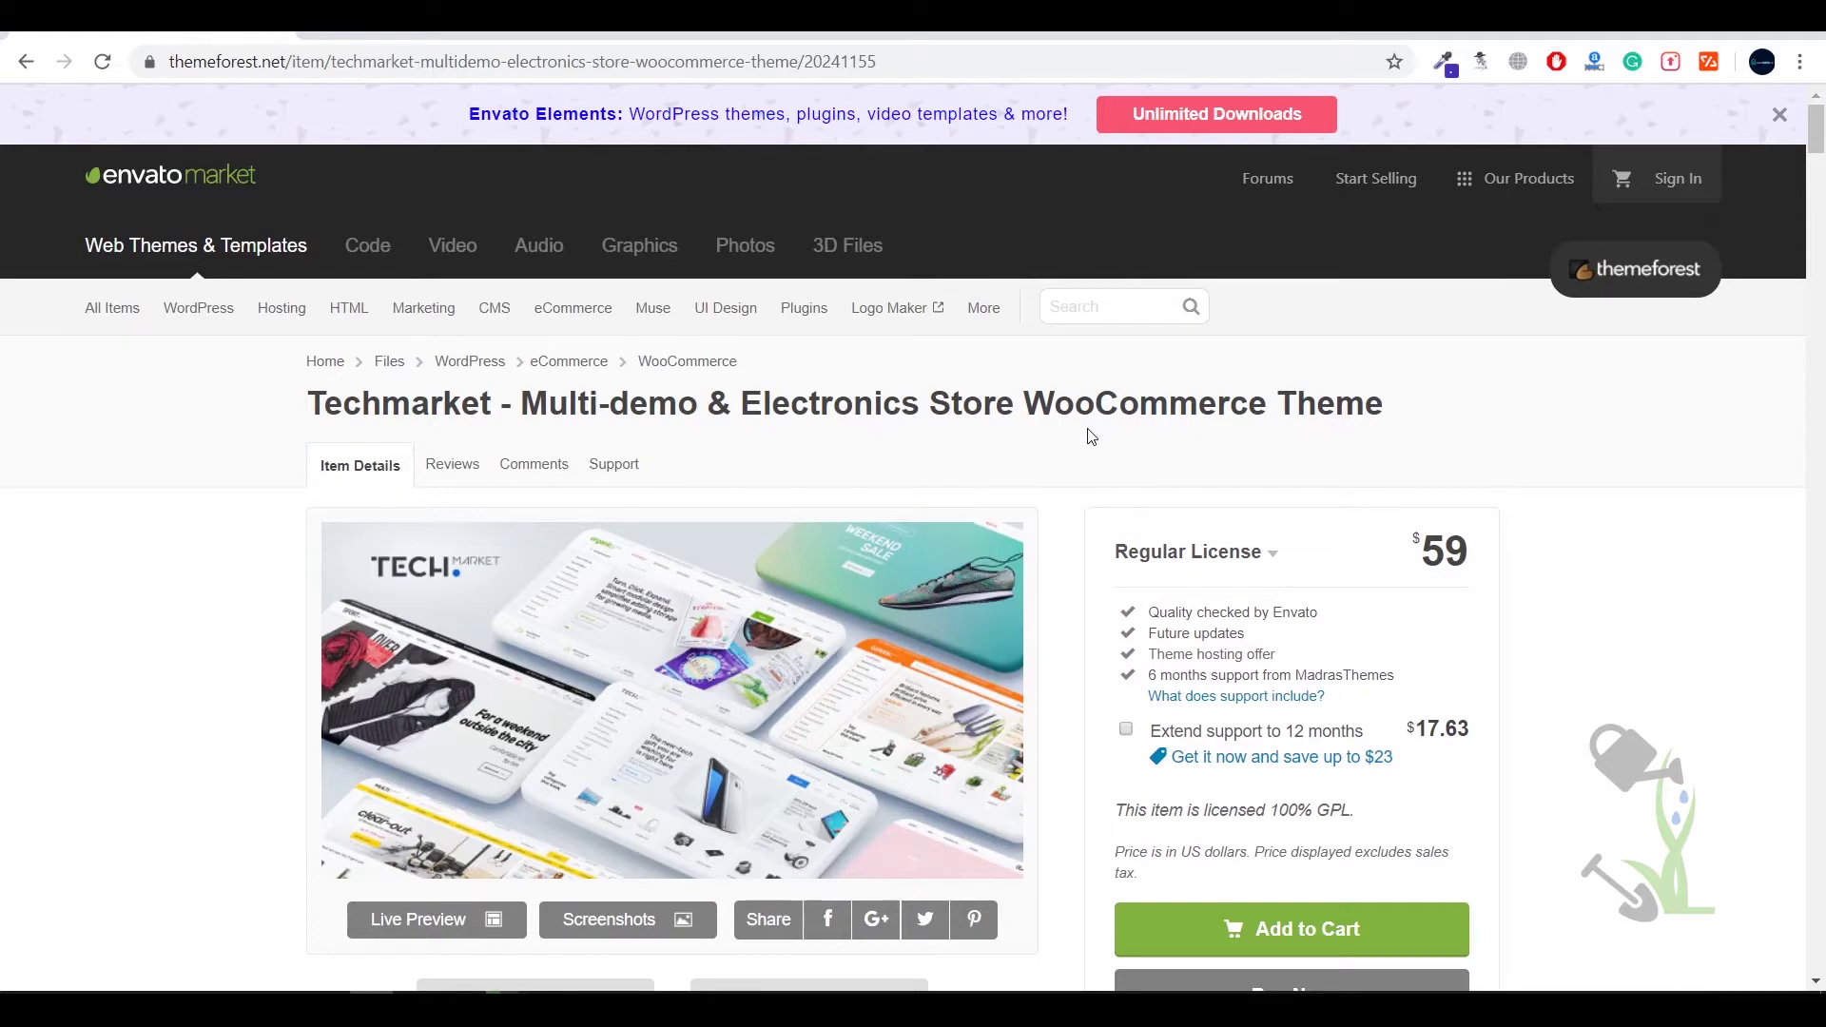
Step: Read the theme's item page, highlighting the note about 7 different shop demos
scroll(1091, 436, "down", 13)
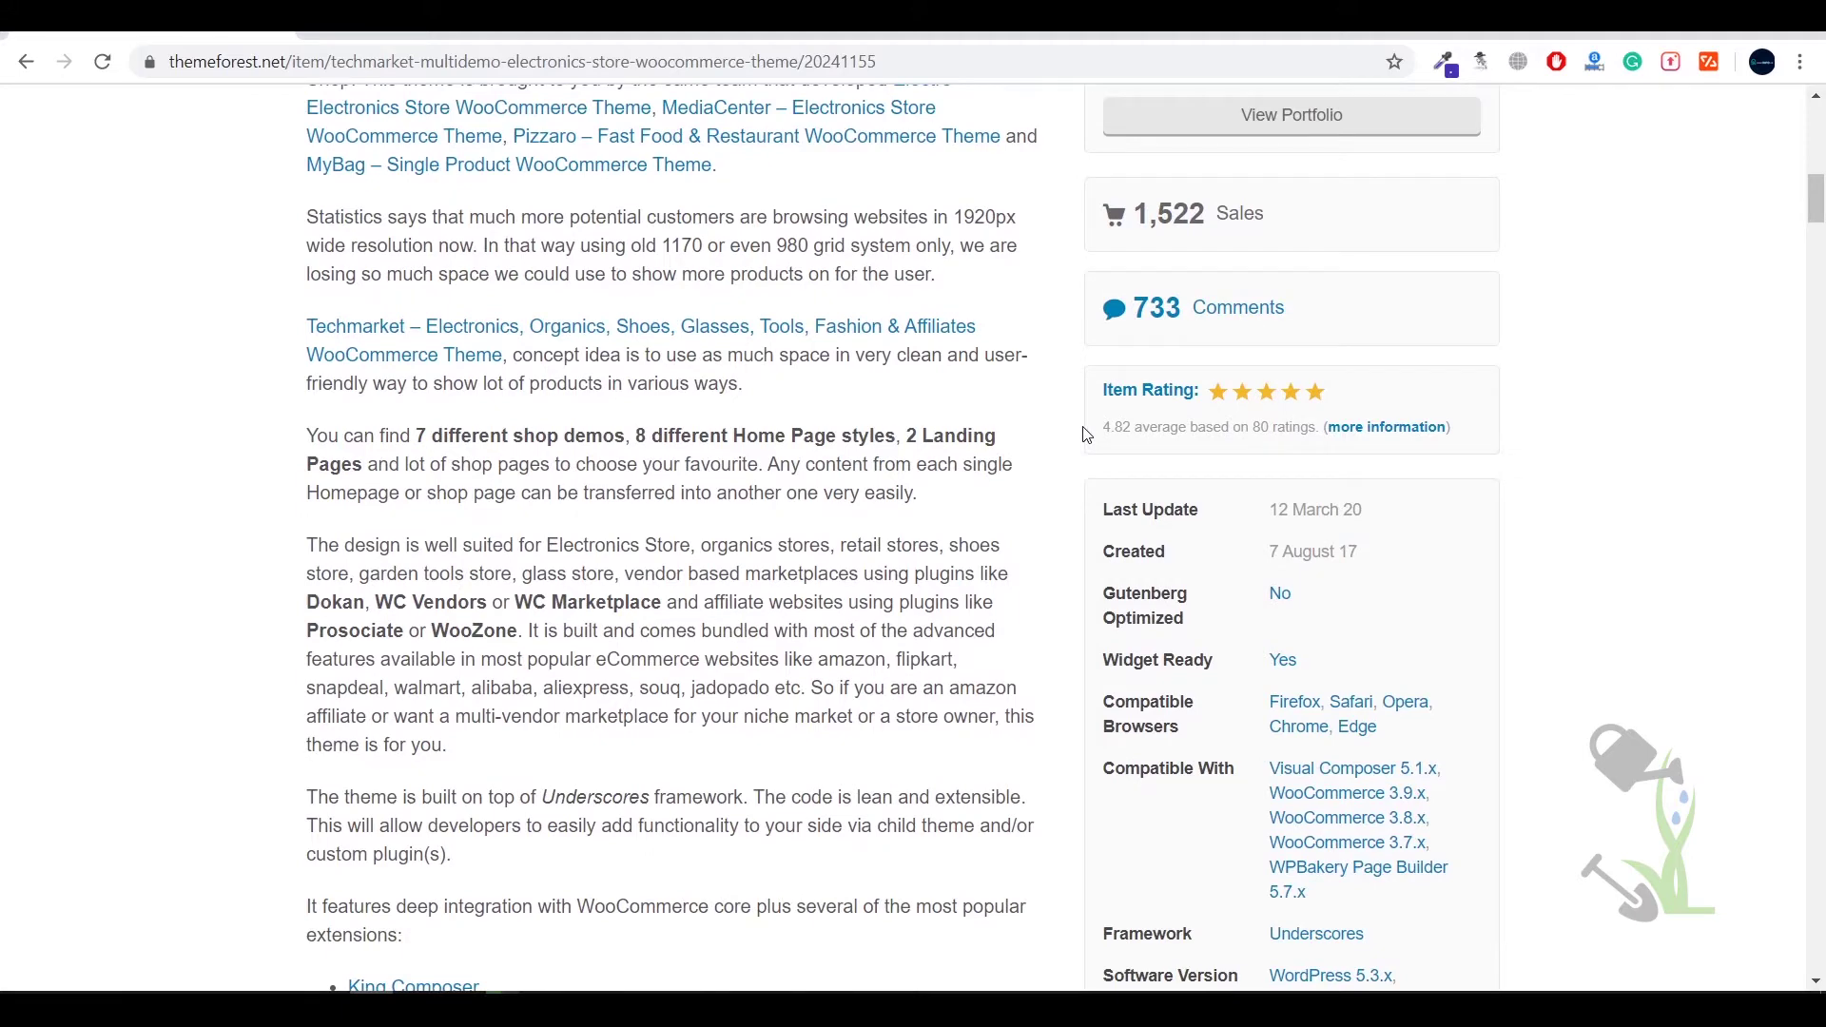
scroll(1087, 435, "down", 5)
scroll(1084, 439, "up", 3)
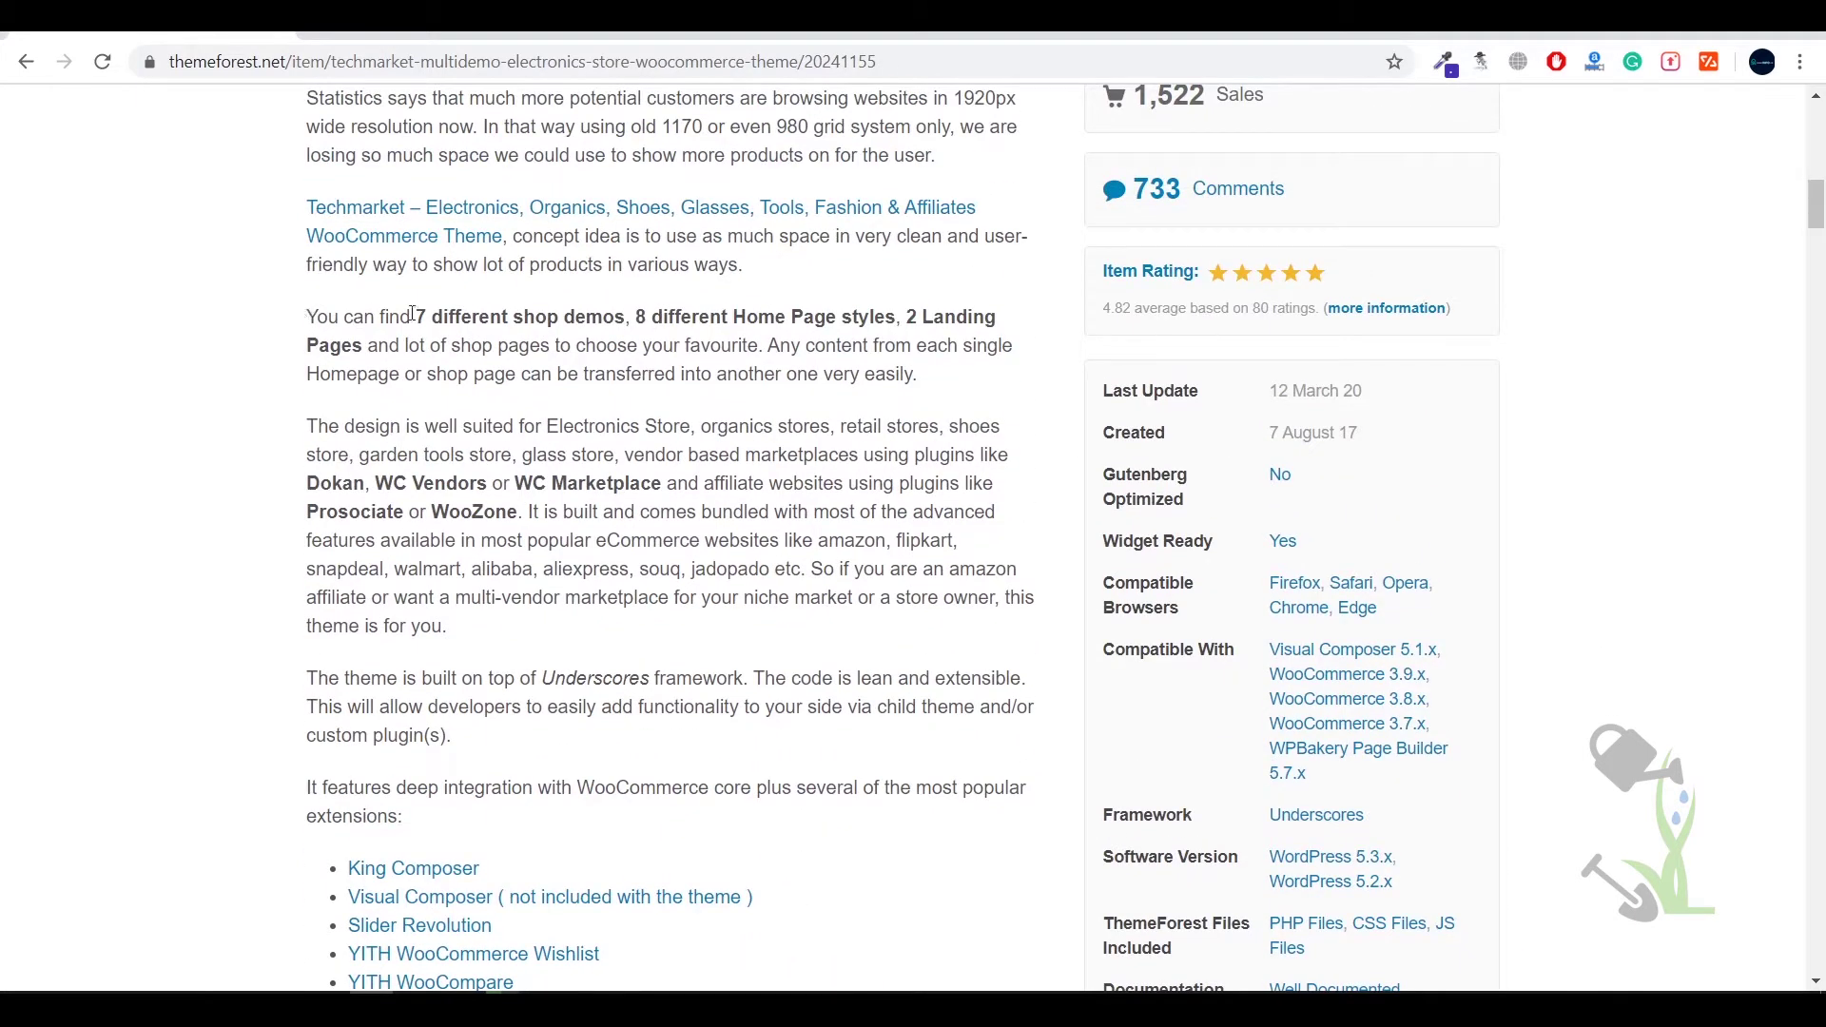
left_click_drag(410, 317, 997, 320)
left_click(903, 314)
left_click(725, 372)
scroll(711, 371, "up", 15)
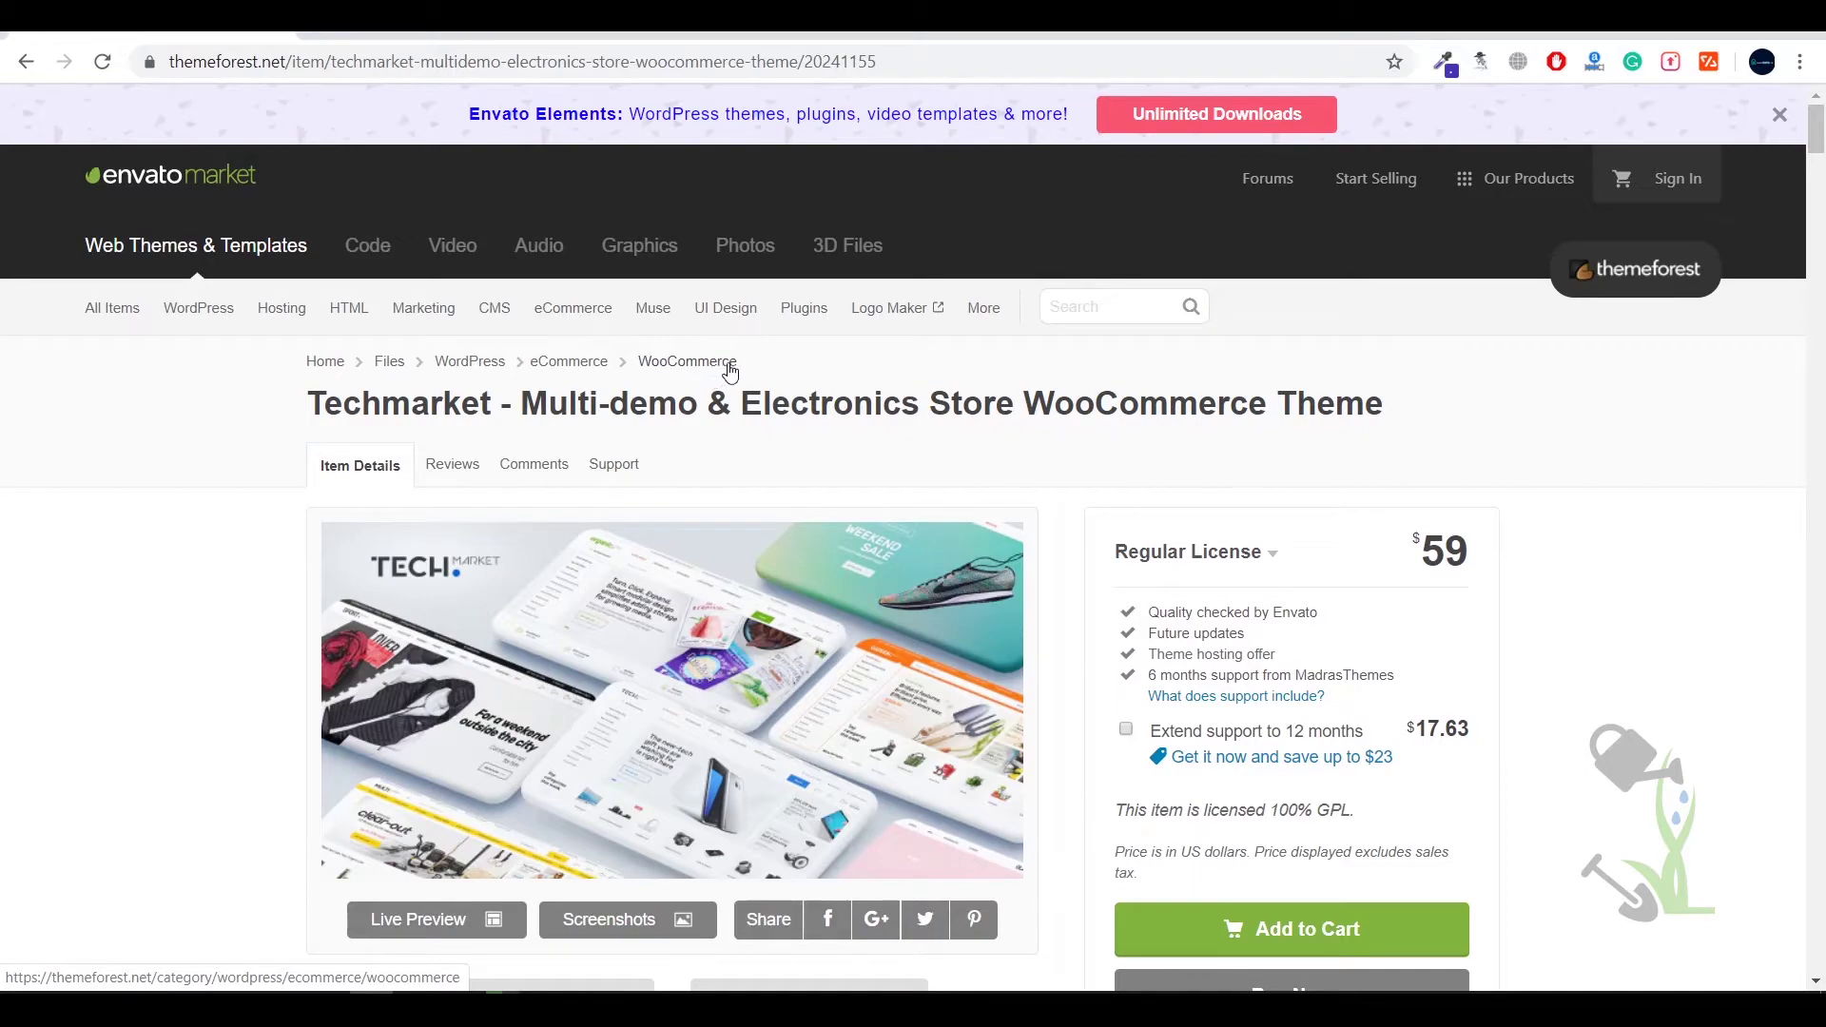
scroll(904, 362, "down", 6)
scroll(458, 594, "up", 6)
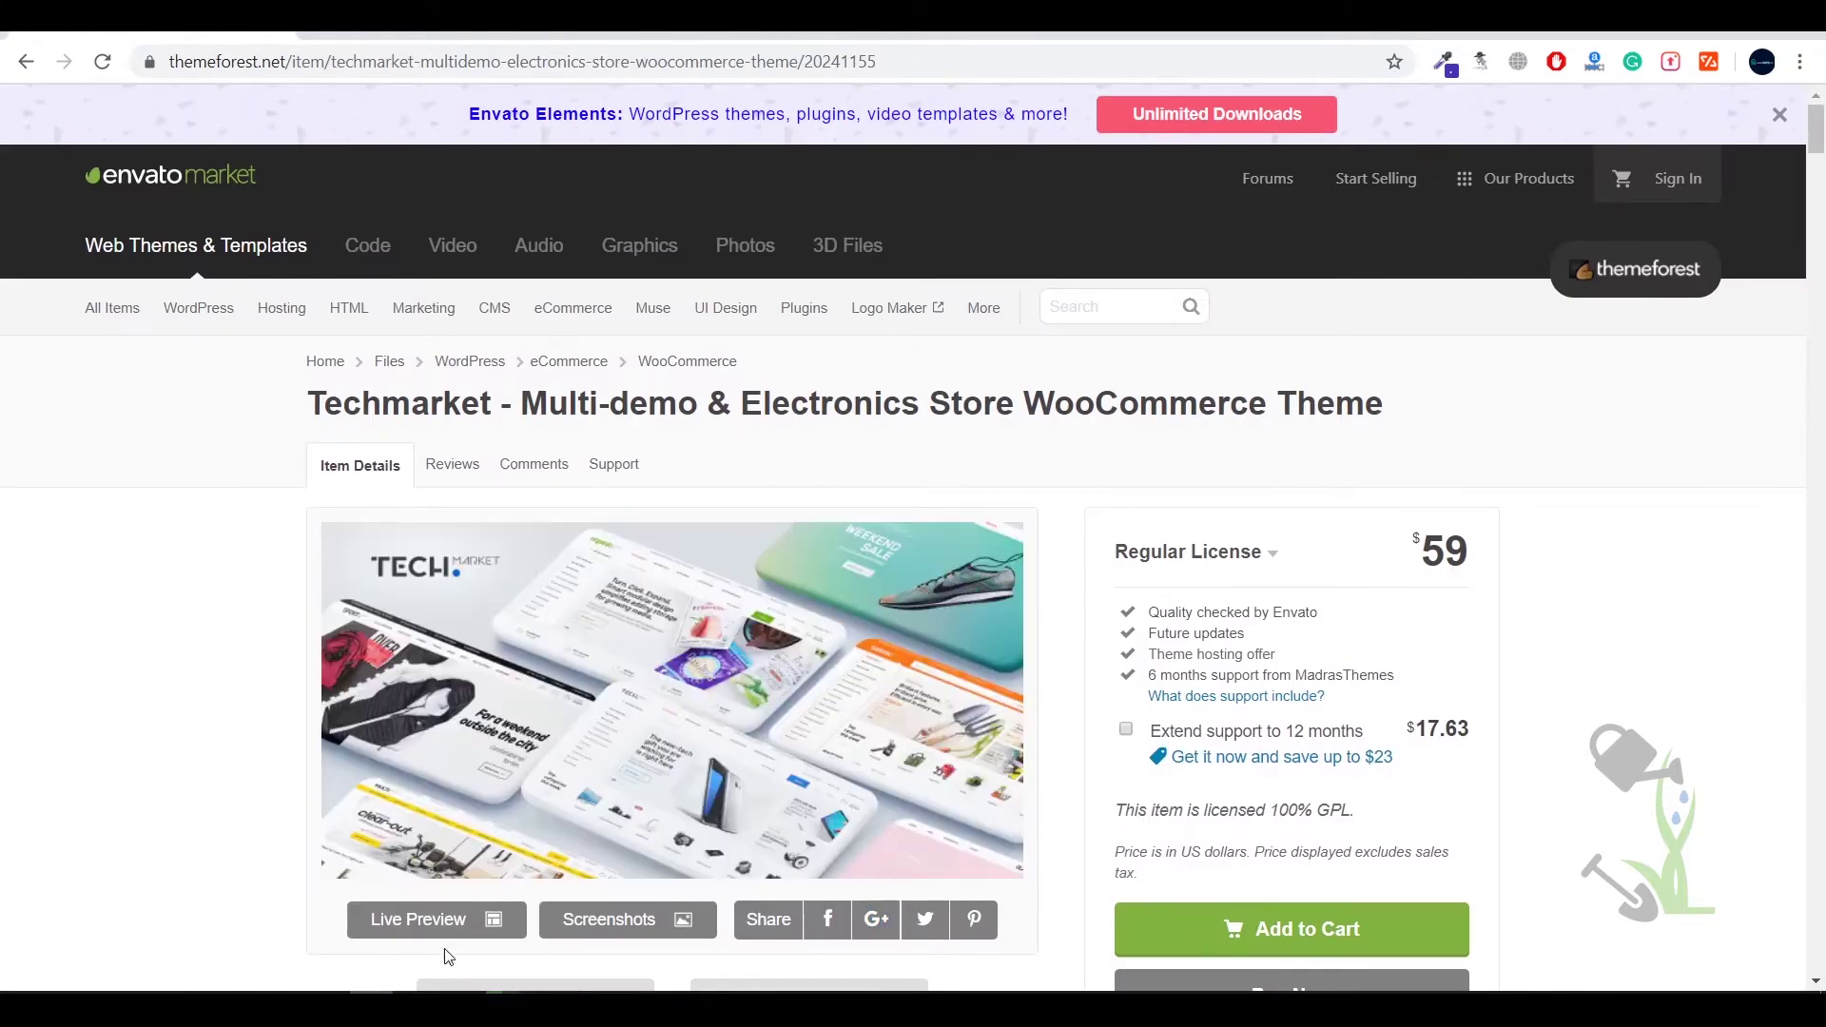
Step: Browse the theme's full-screen live demo, then return to the item page
left_click(436, 918)
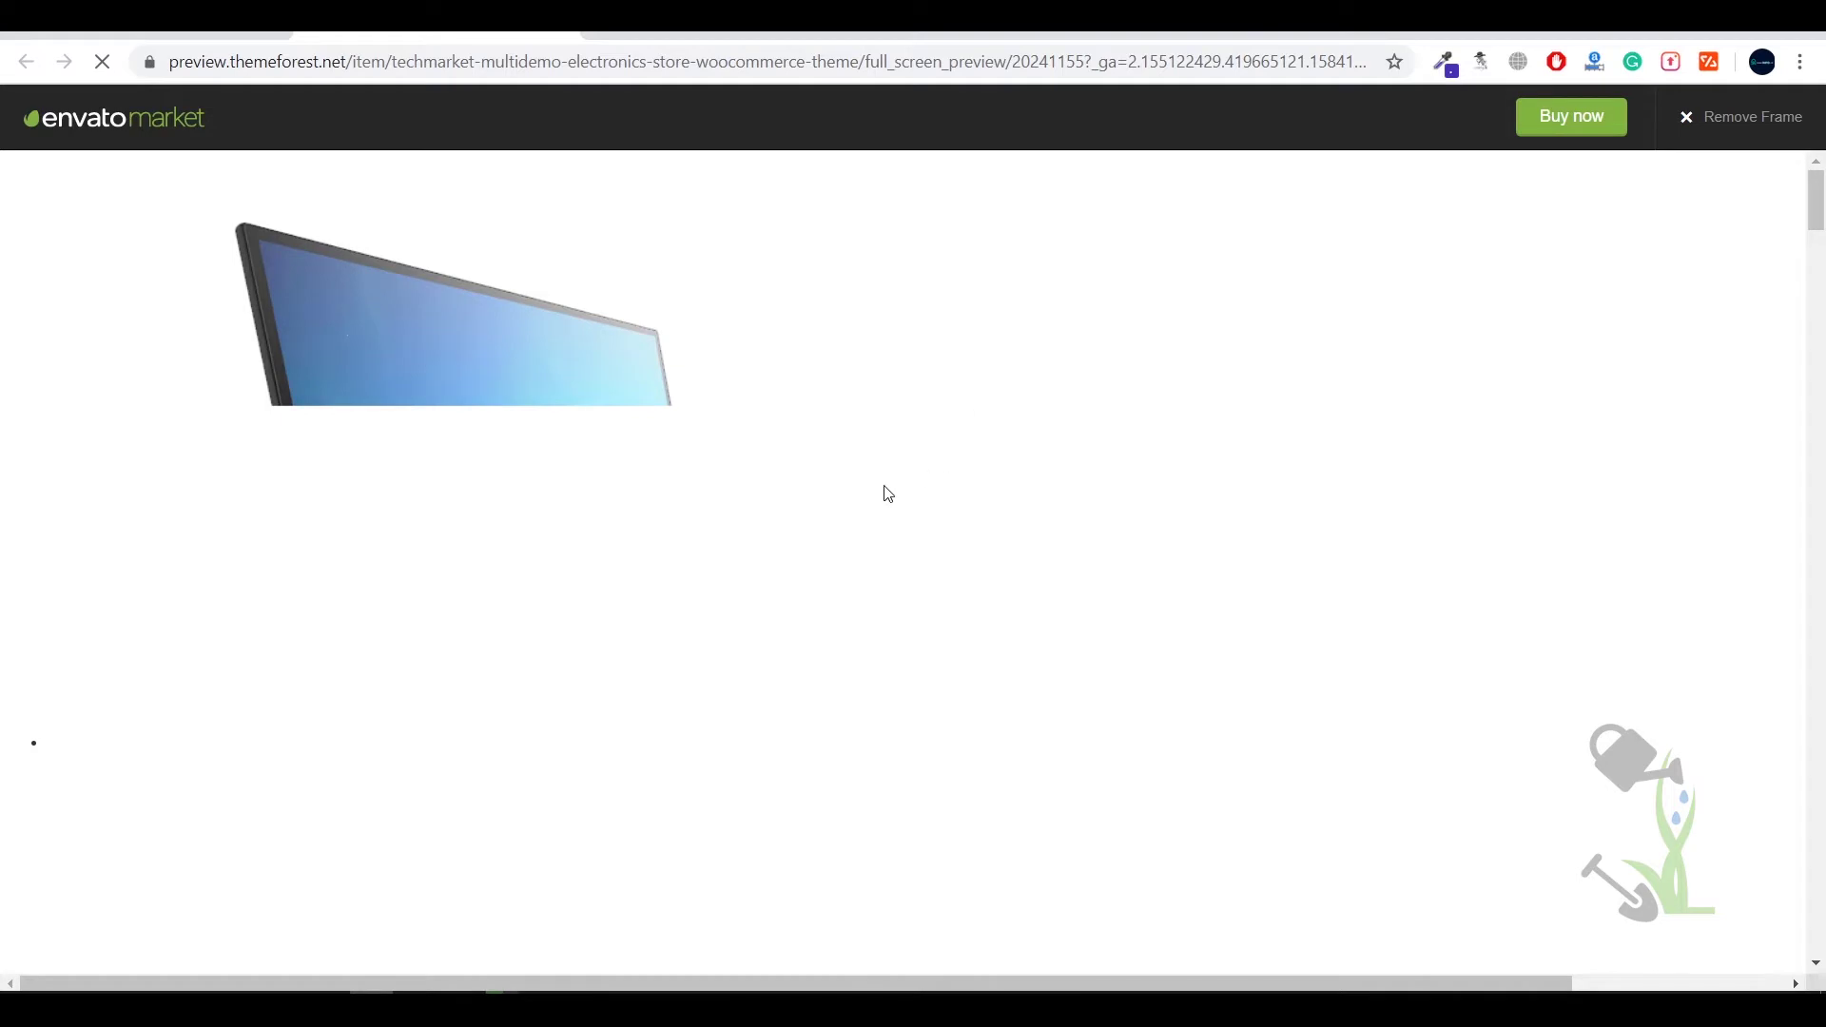
scroll(636, 416, "down", 15)
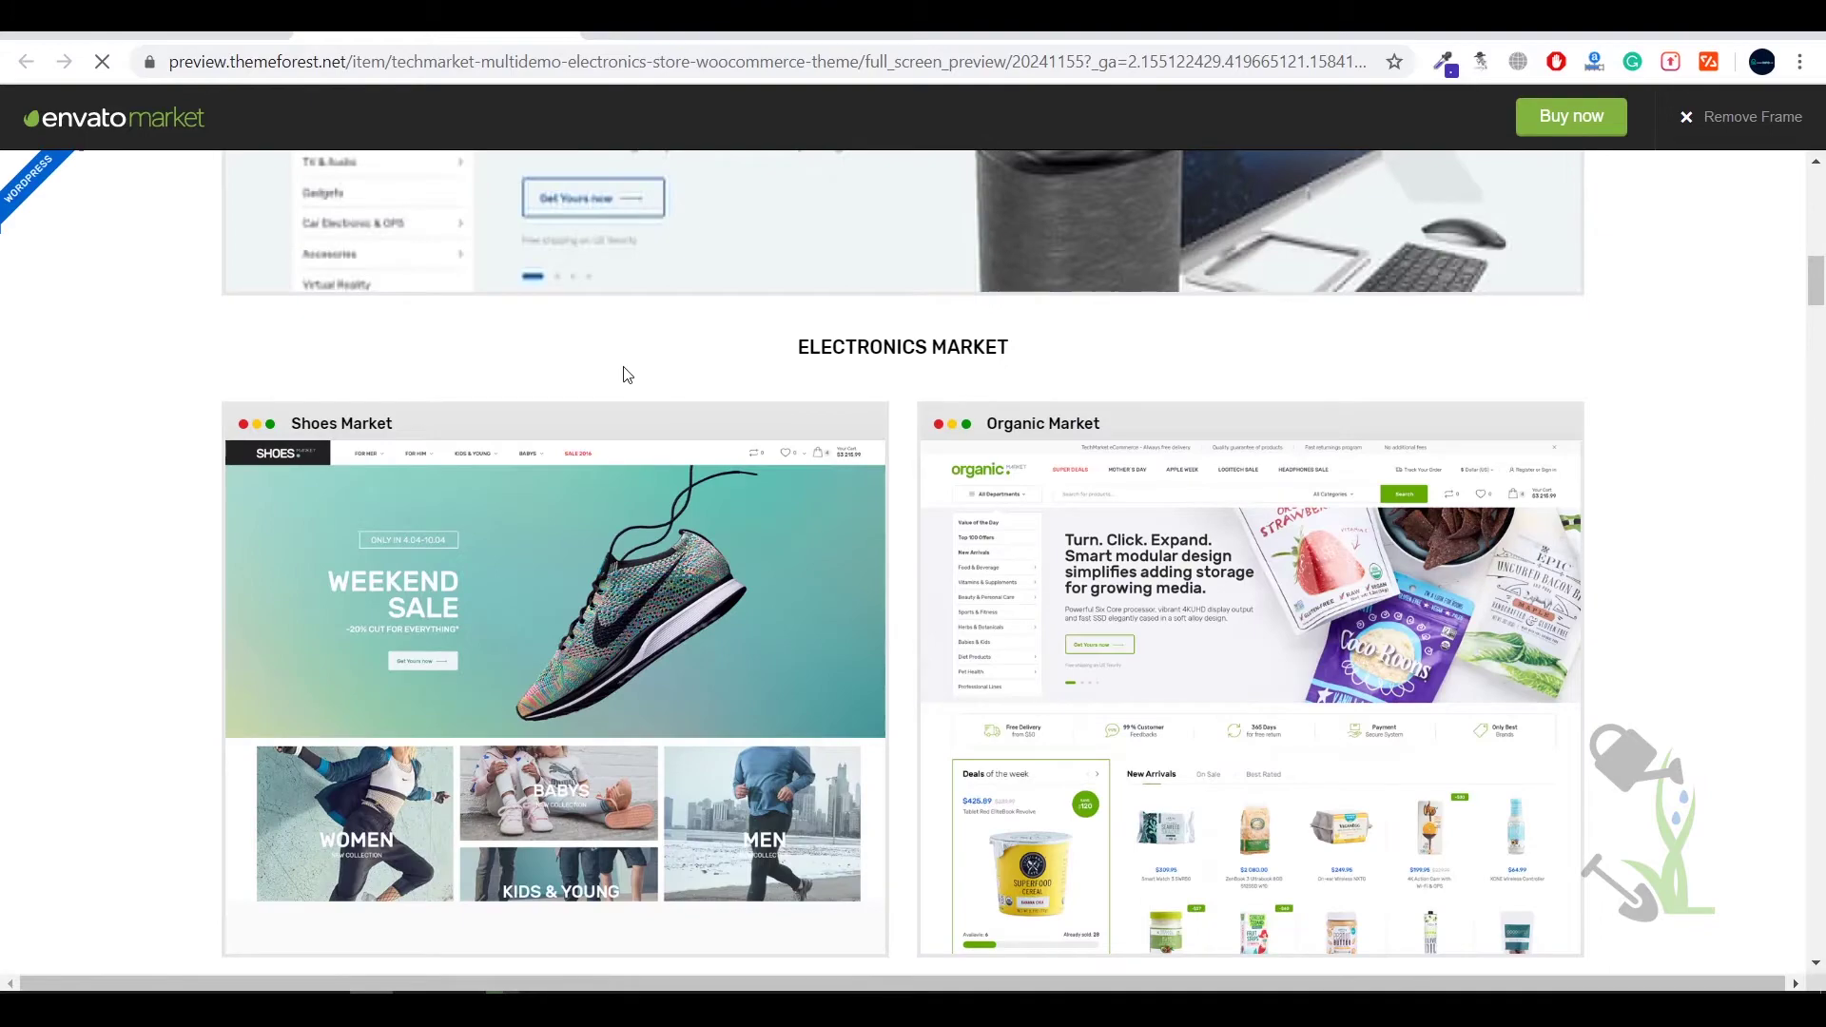
scroll(624, 367, "down", 5)
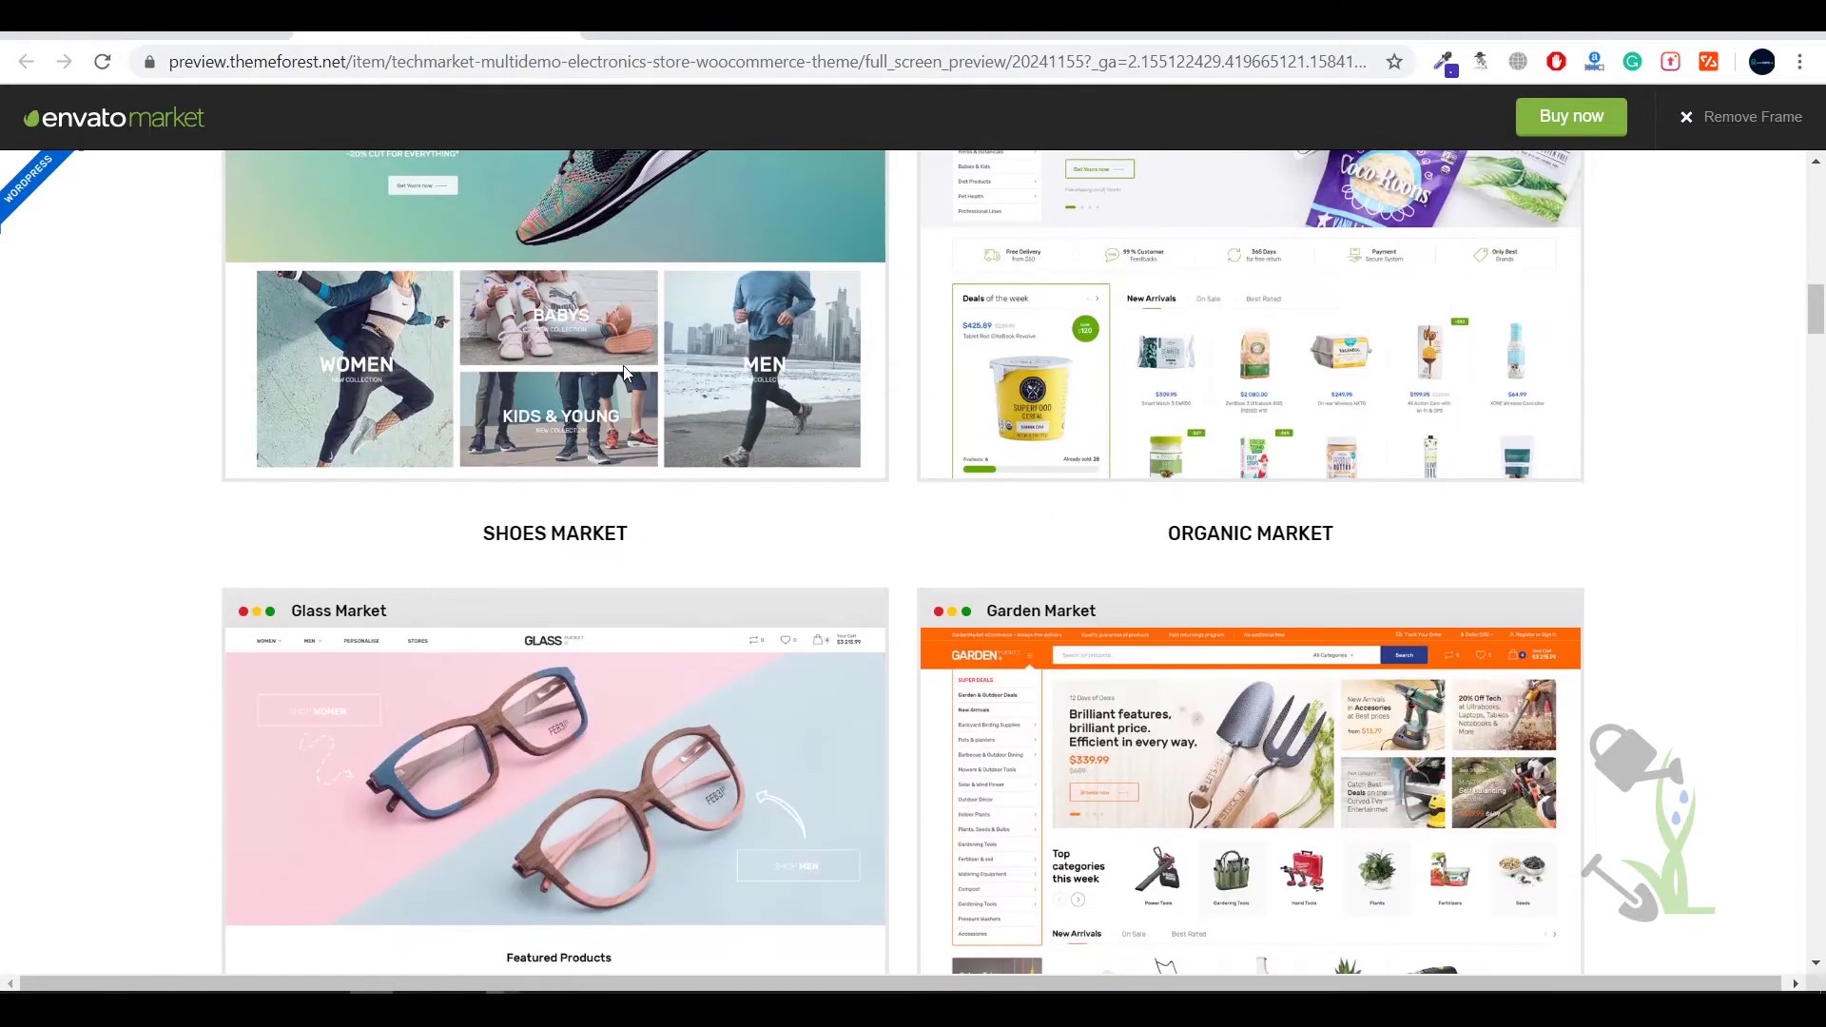
scroll(624, 367, "up", 6)
scroll(1195, 604, "down", 1)
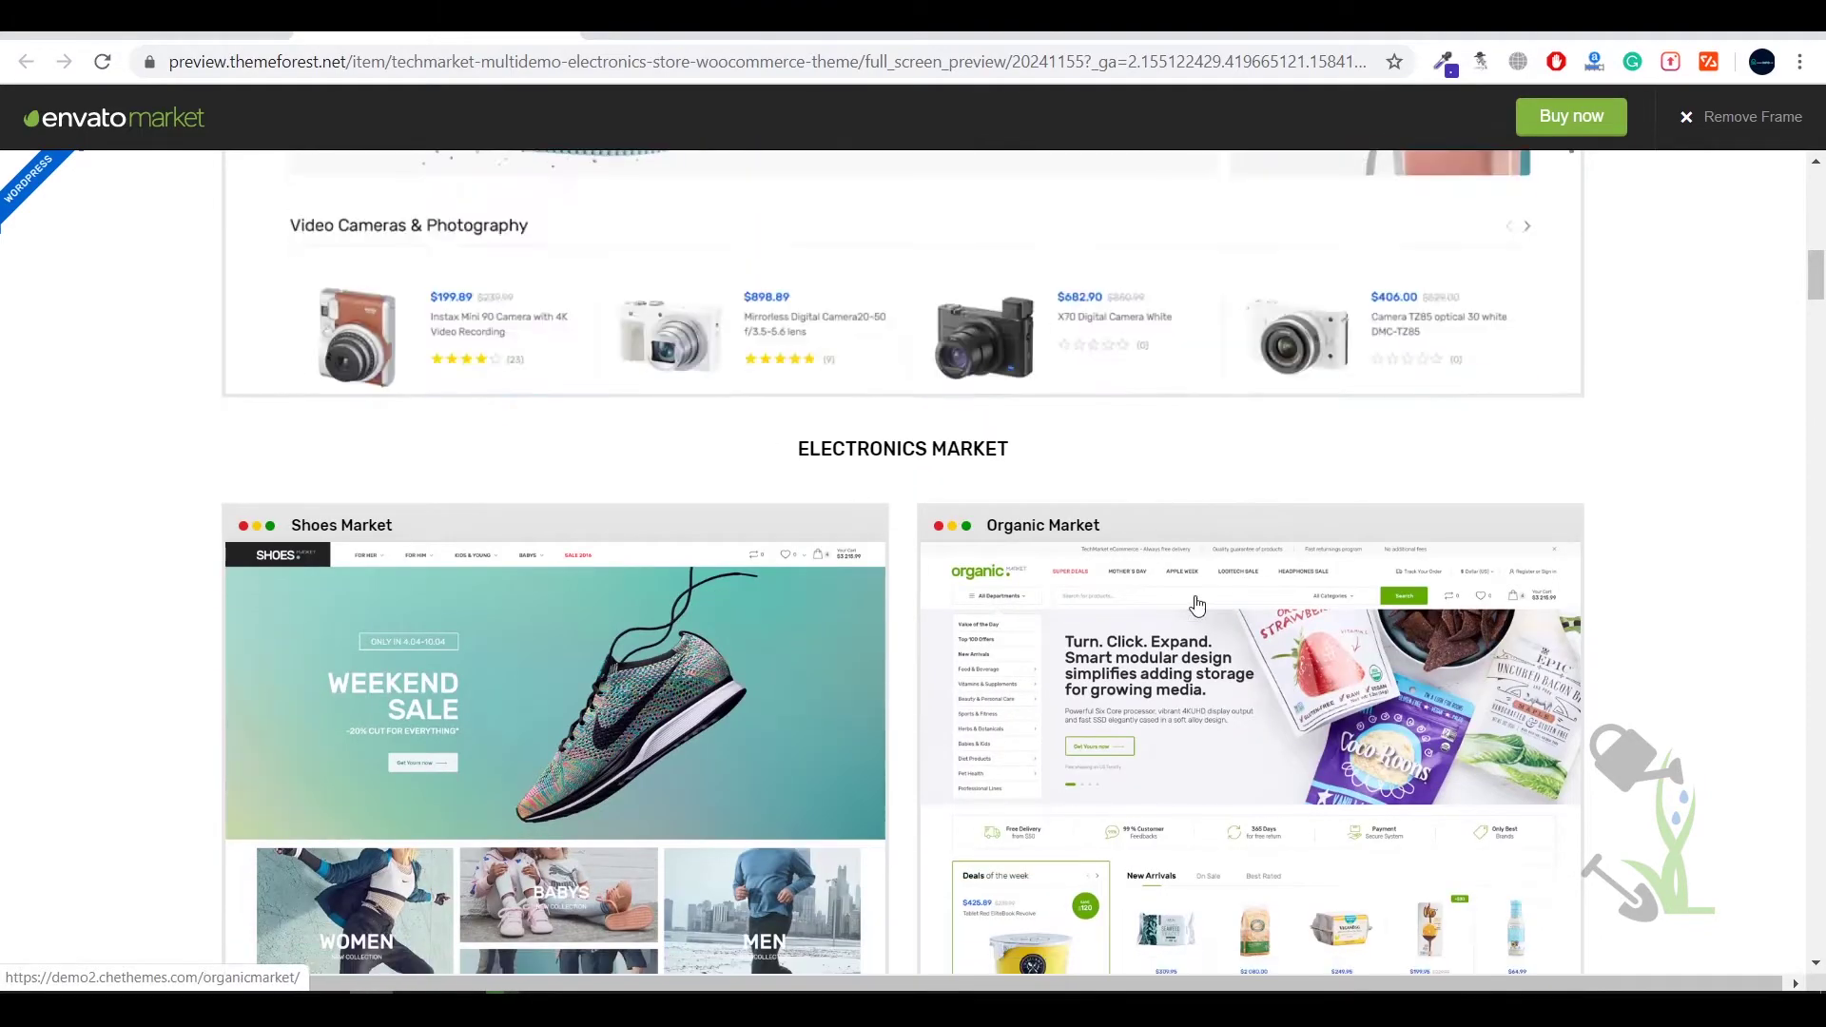
scroll(898, 607, "down", 6)
scroll(893, 604, "up", 2)
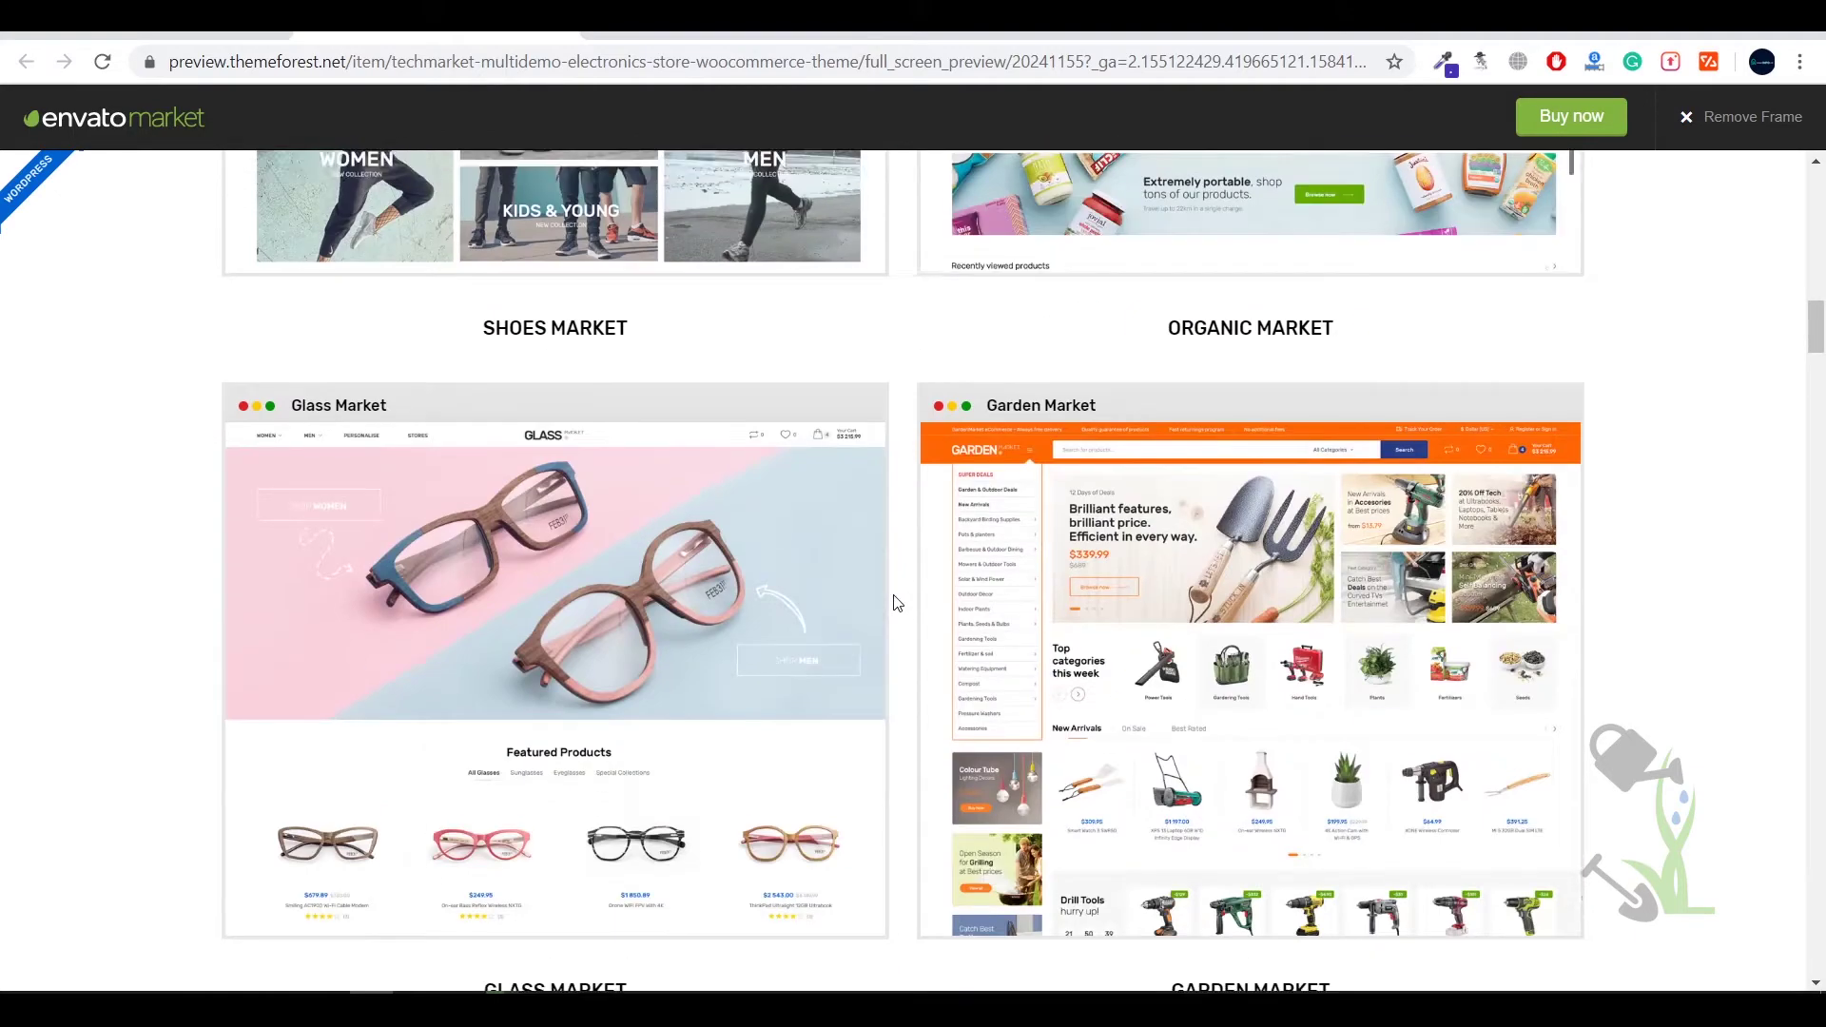
scroll(894, 604, "down", 4)
scroll(542, 681, "down", 2)
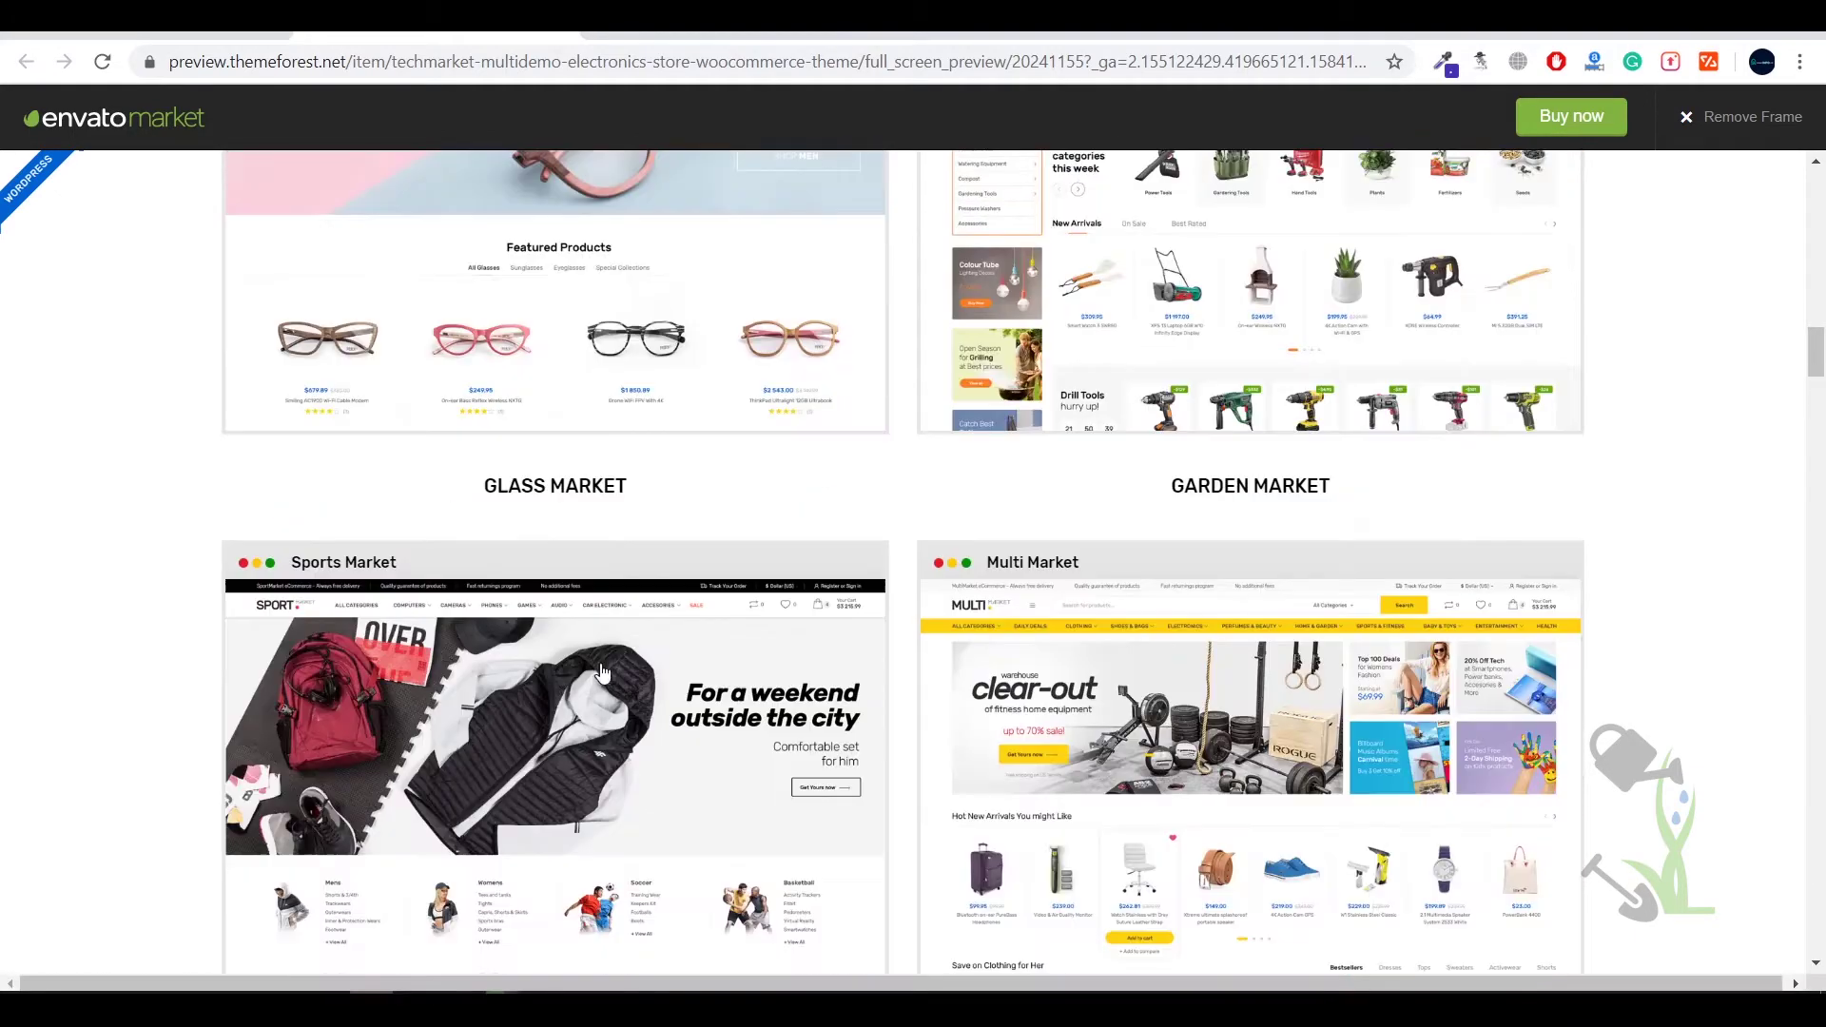
scroll(893, 628, "down", 8)
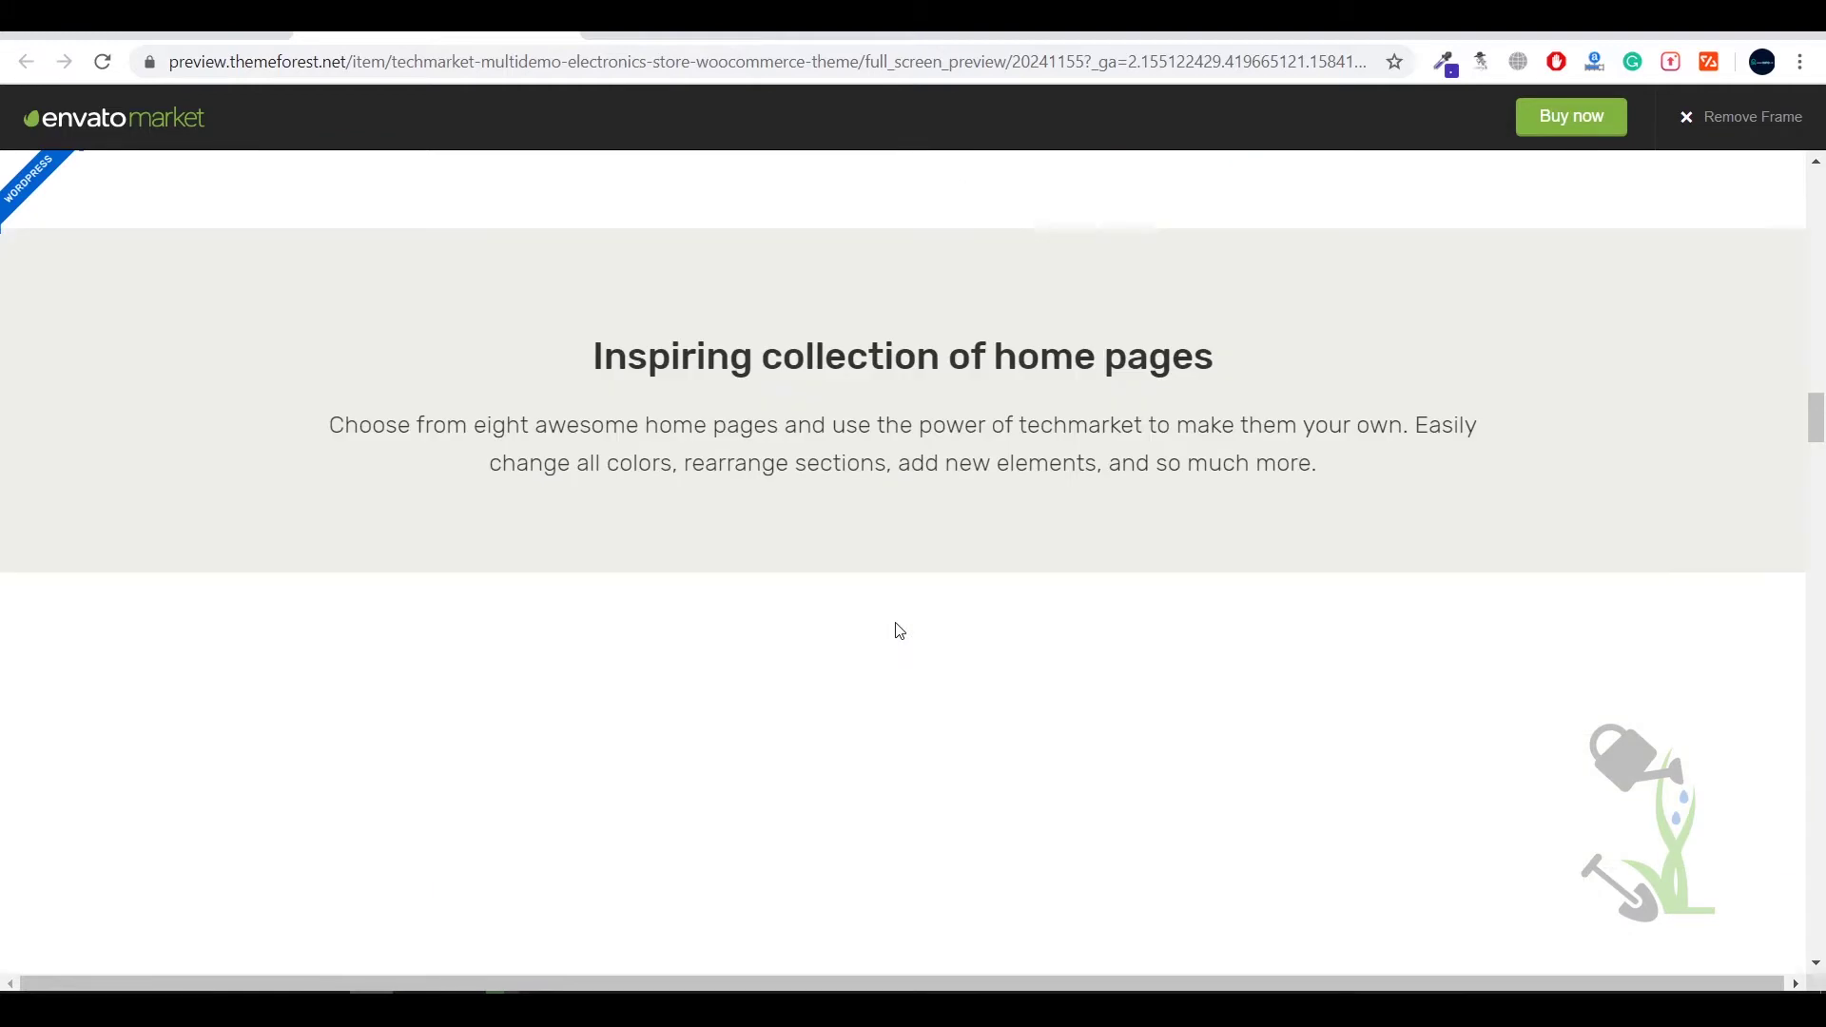
scroll(893, 628, "up", 15)
scroll(903, 607, "up", 10)
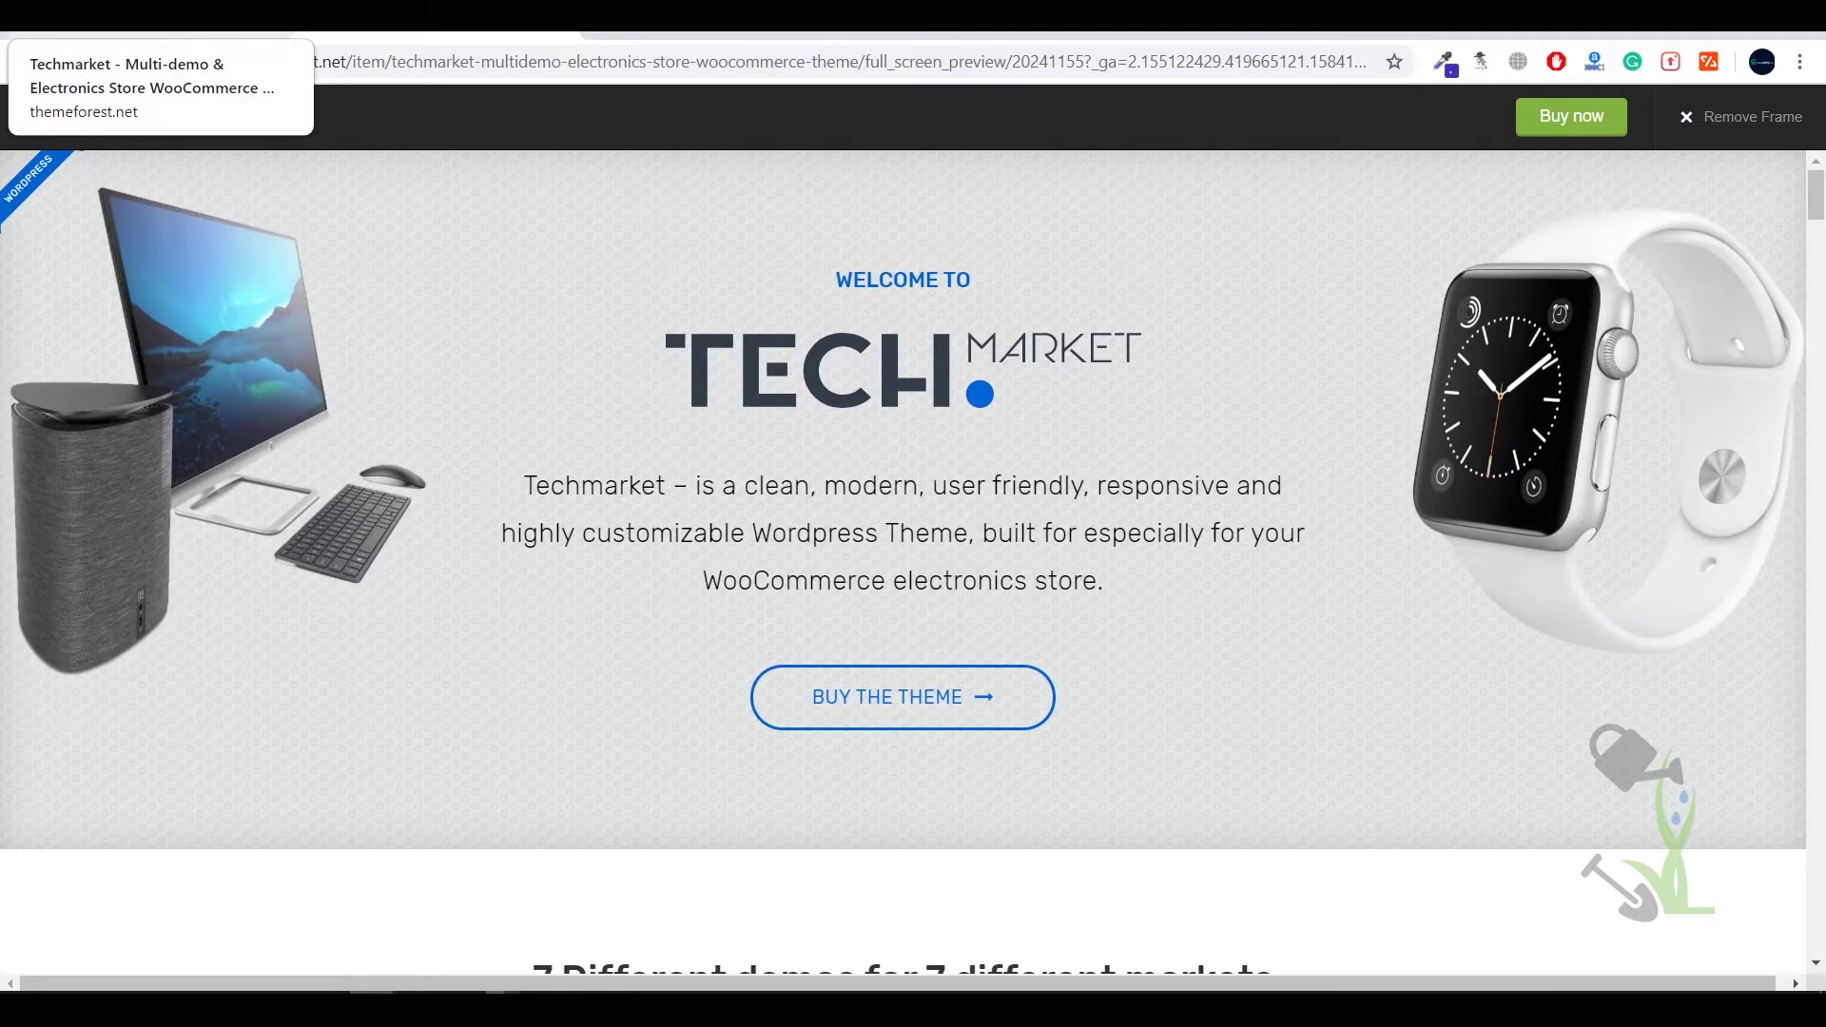
left_click(25, 61)
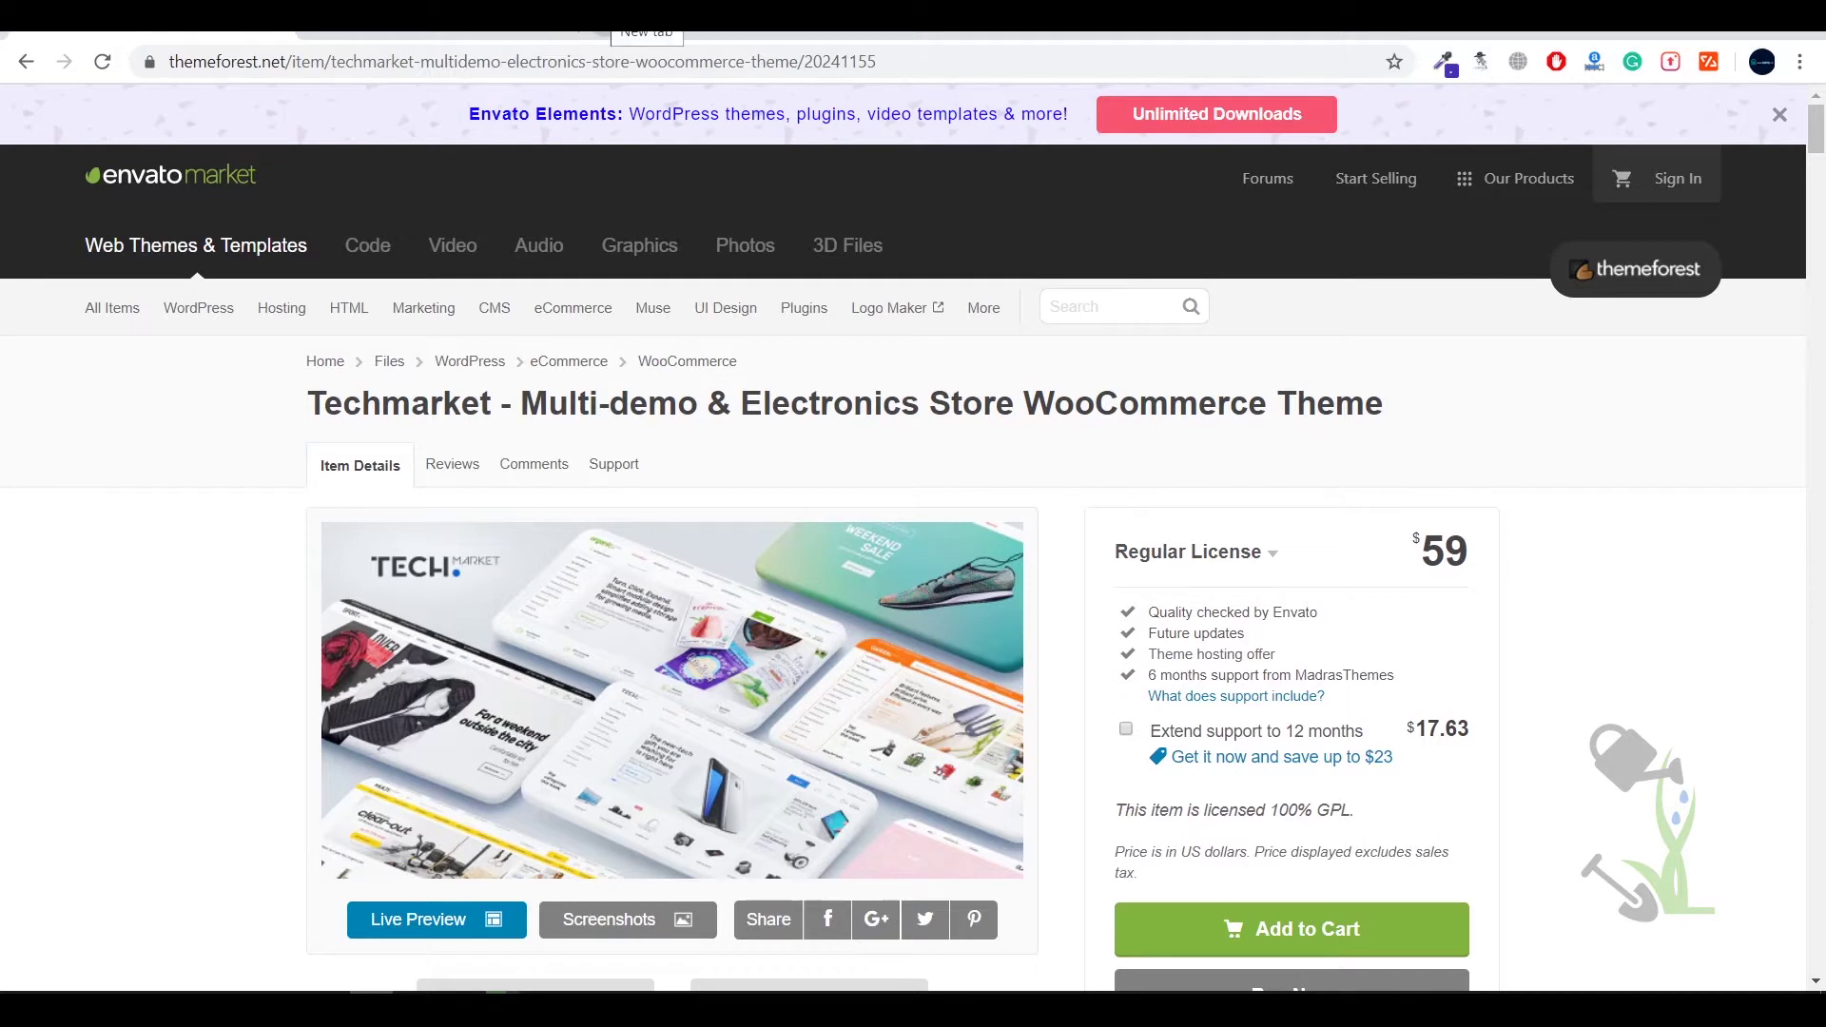
Step: Load demo.hot-star.in in a new tab and go to its /wp-admin dashboard
left_click(602, 36)
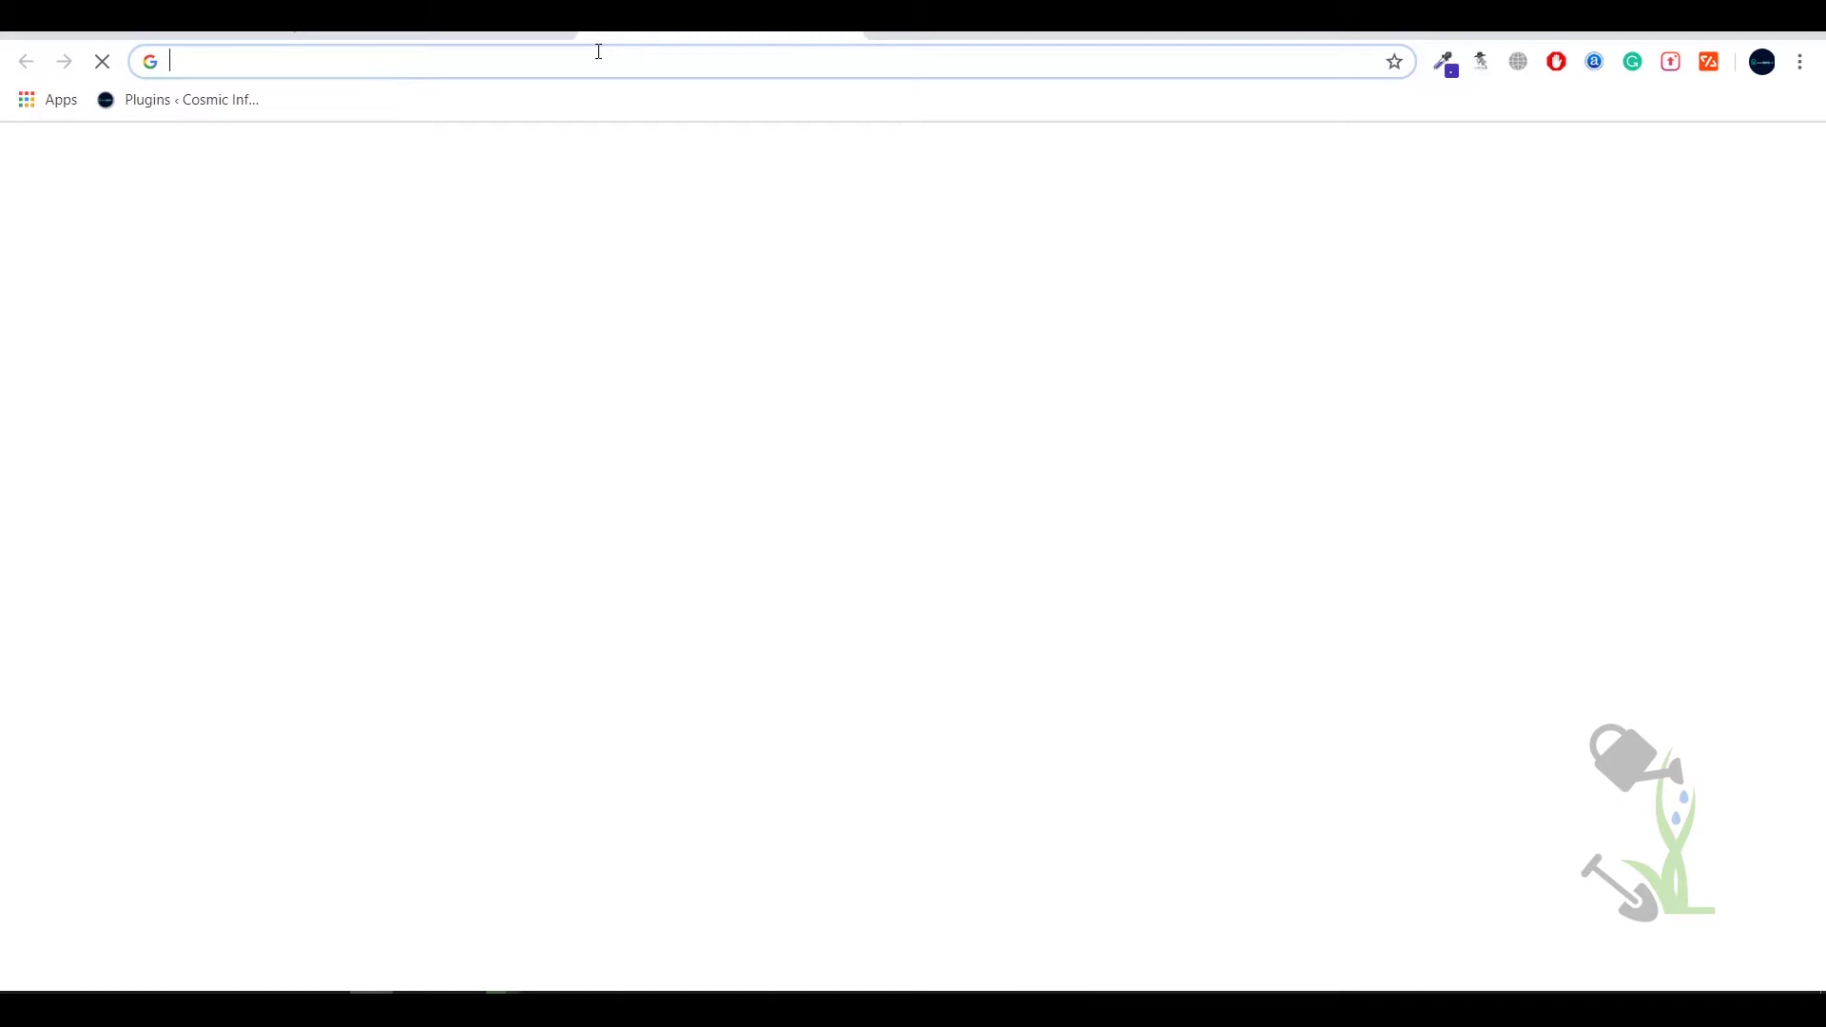
type("demo")
key("Return")
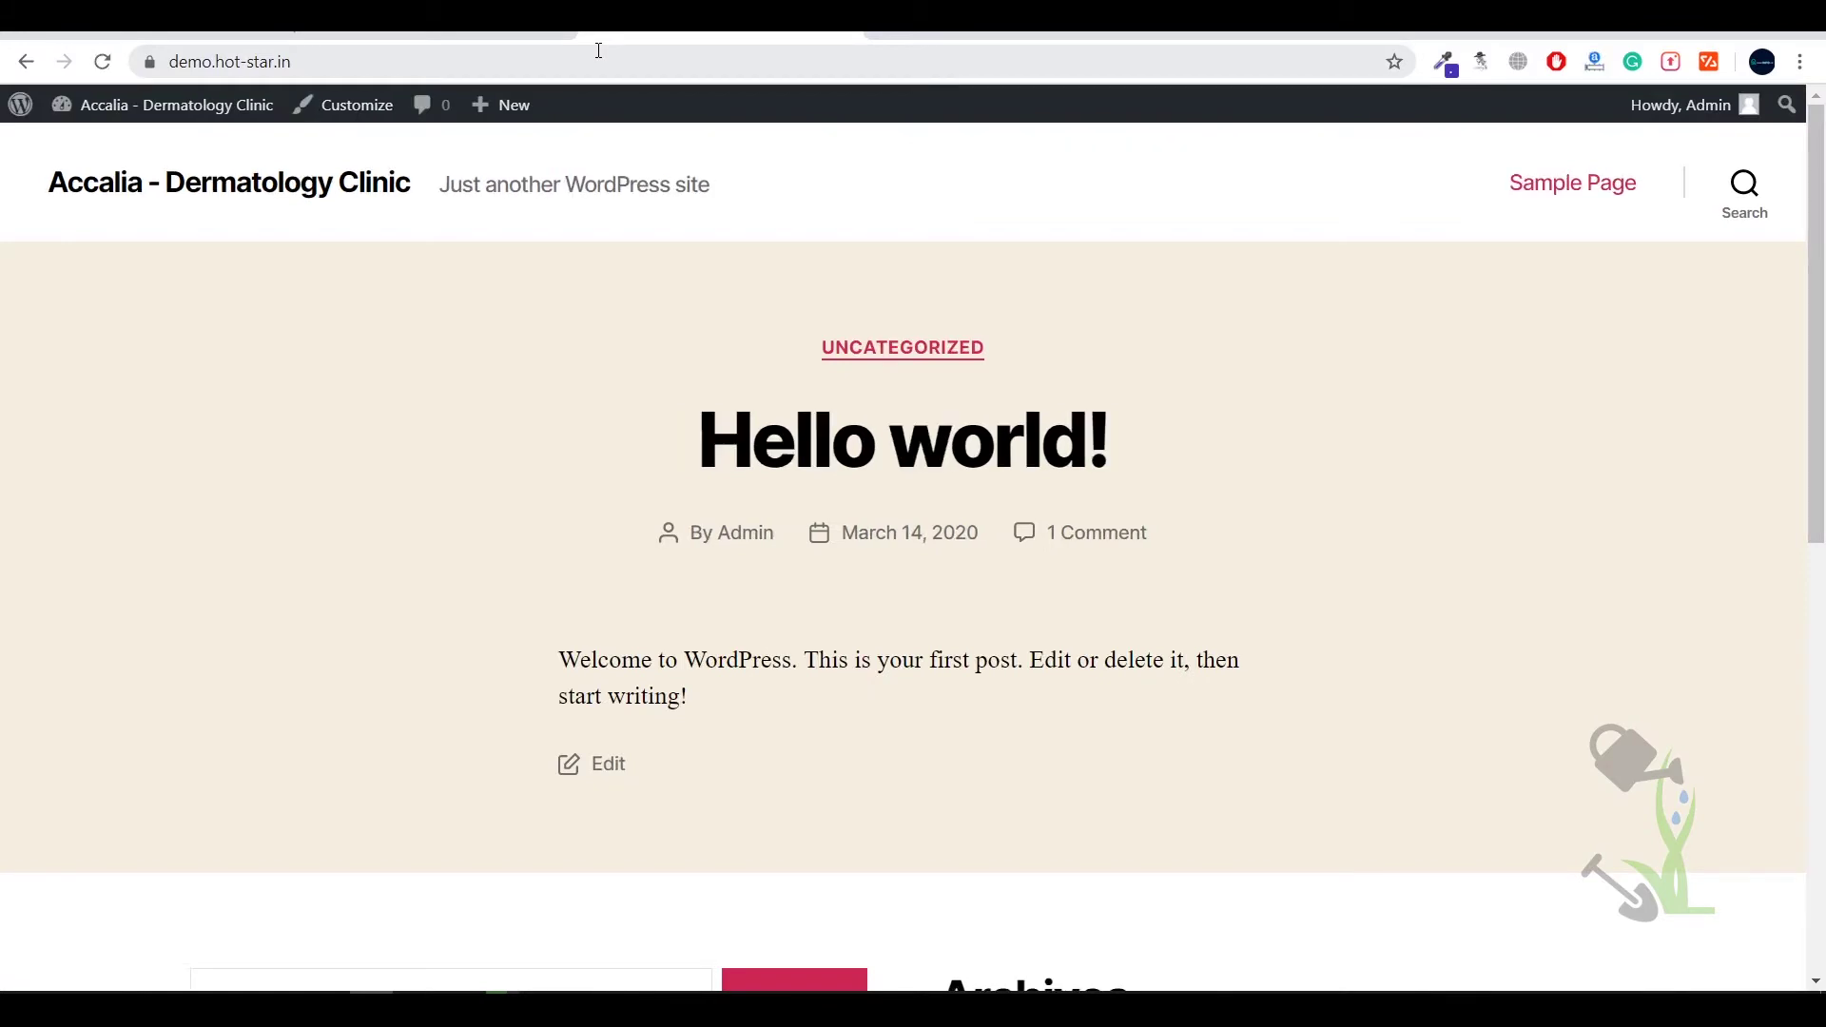
left_click(603, 62)
left_click(708, 64)
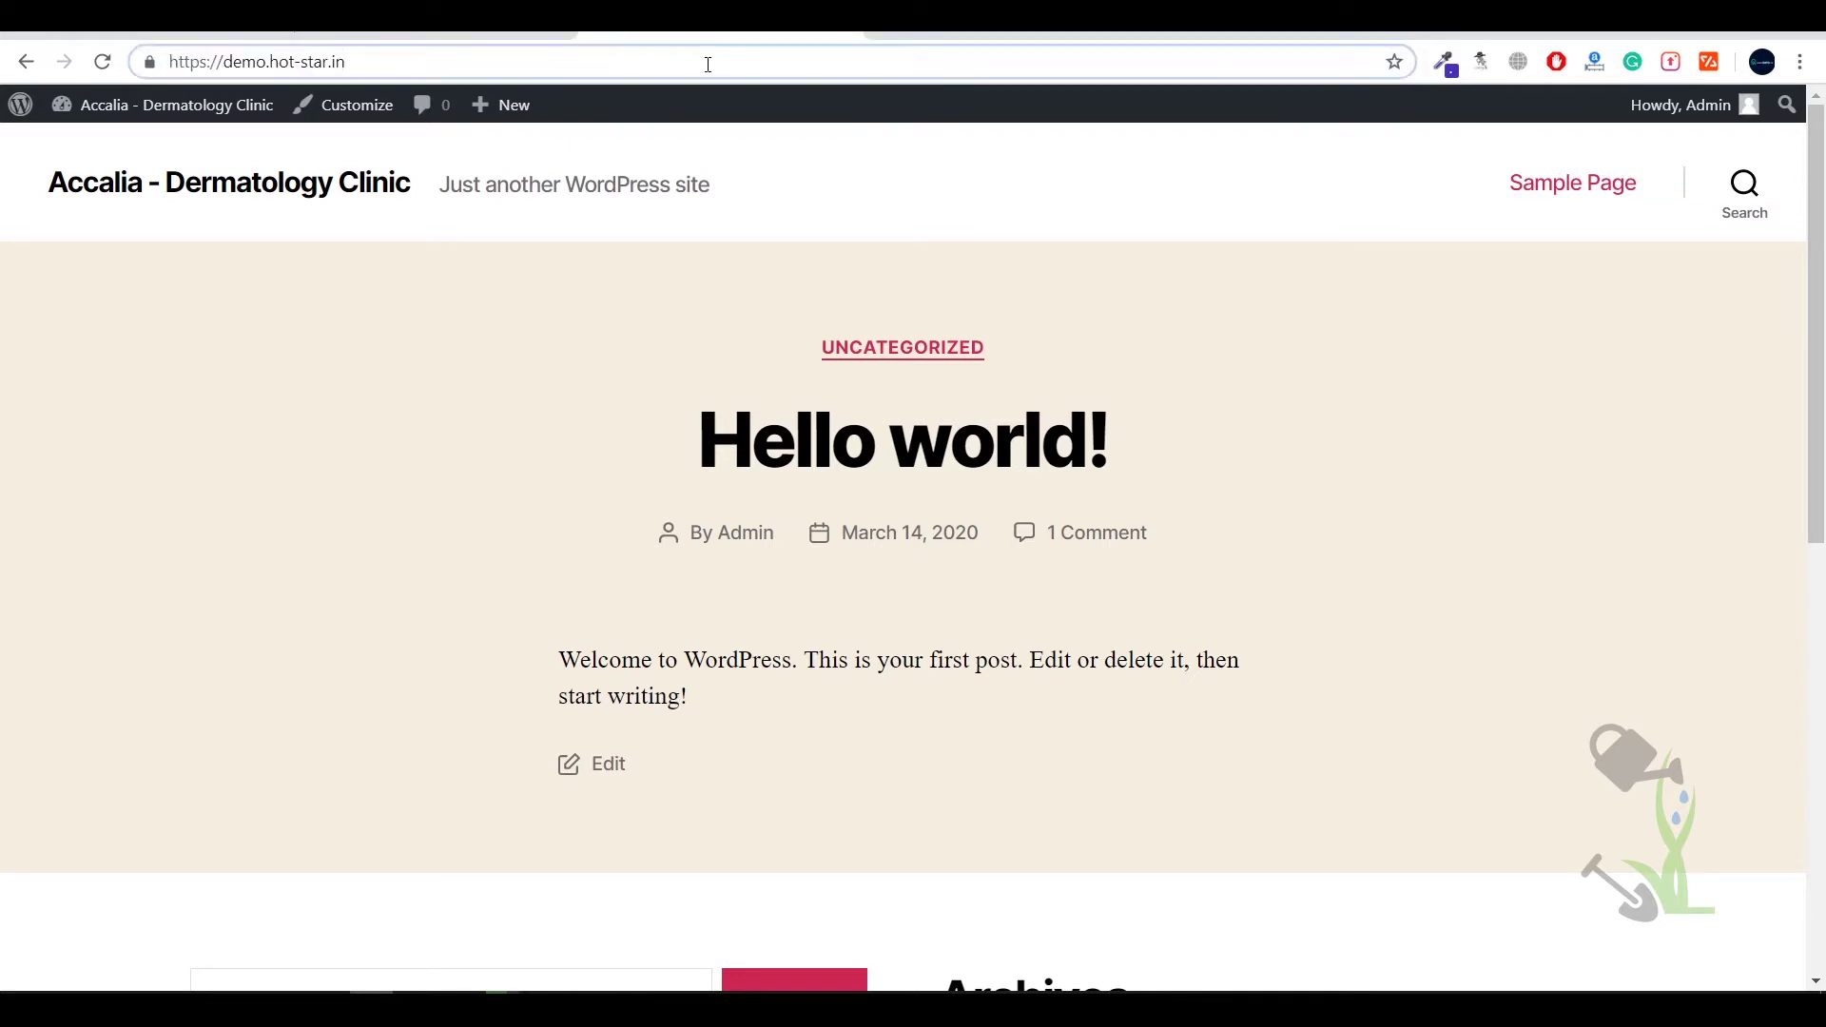
type("/wp")
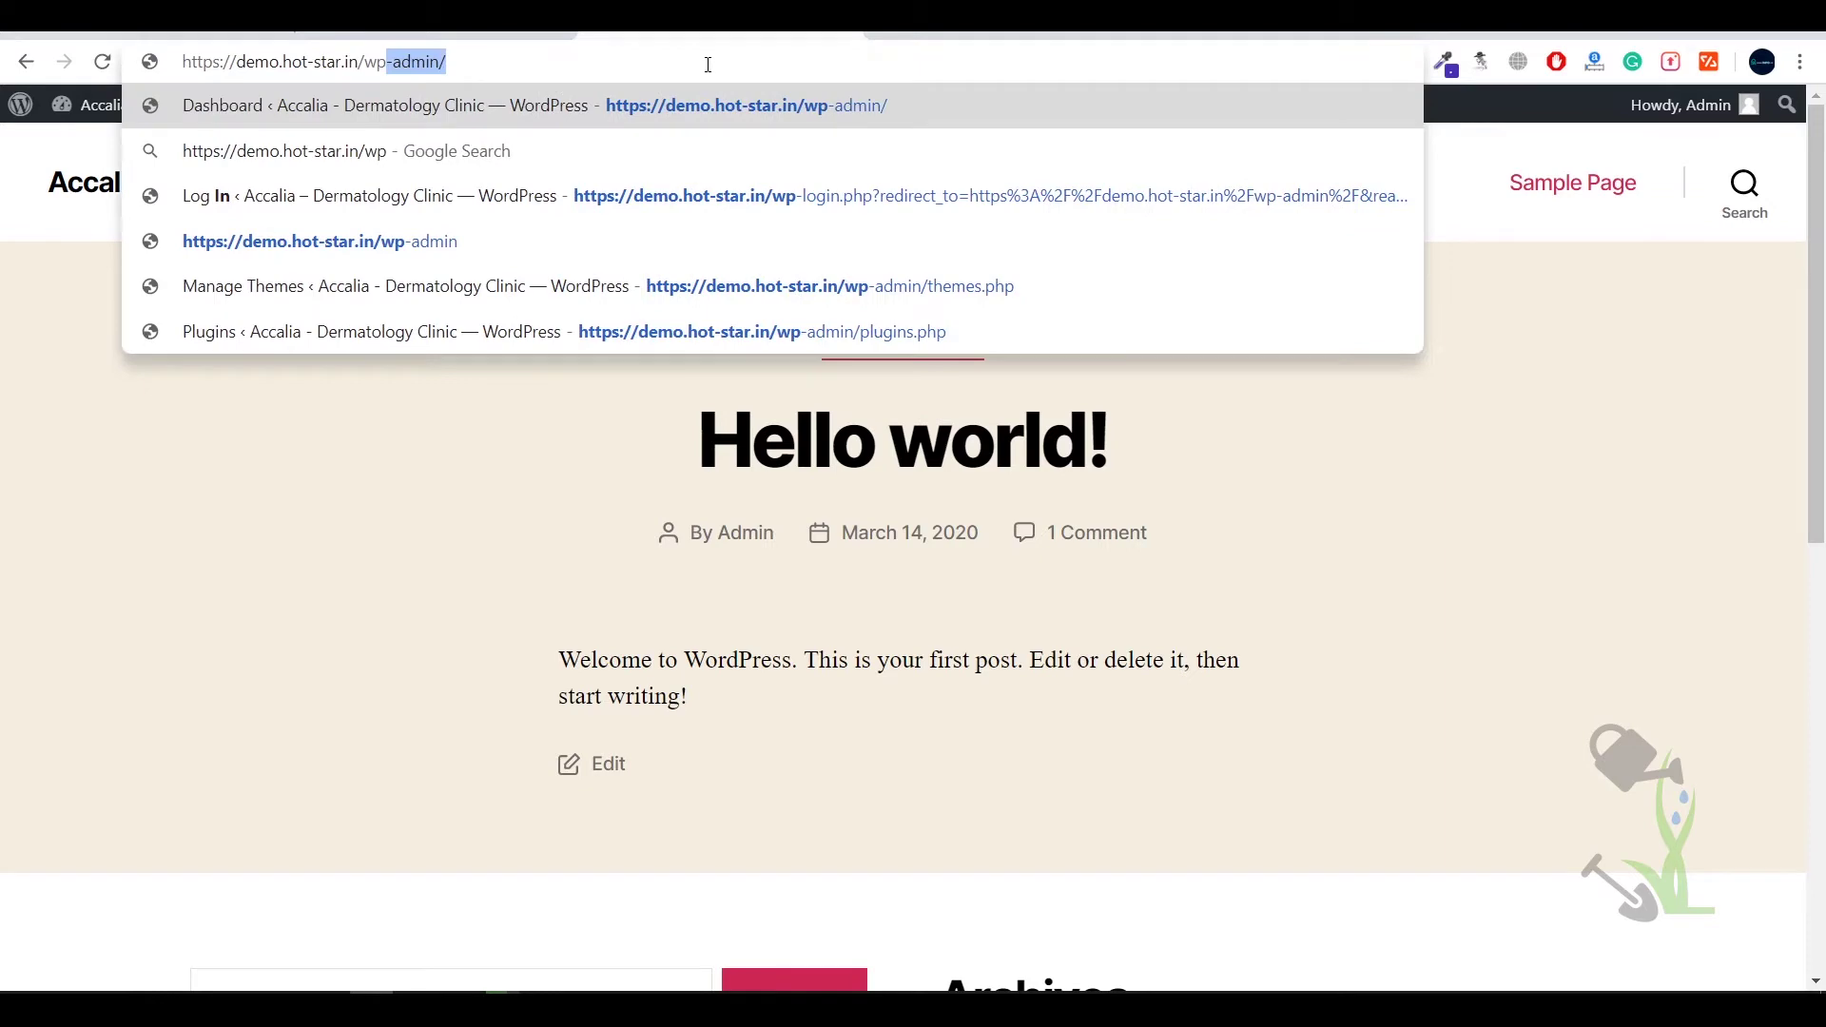
key("Return")
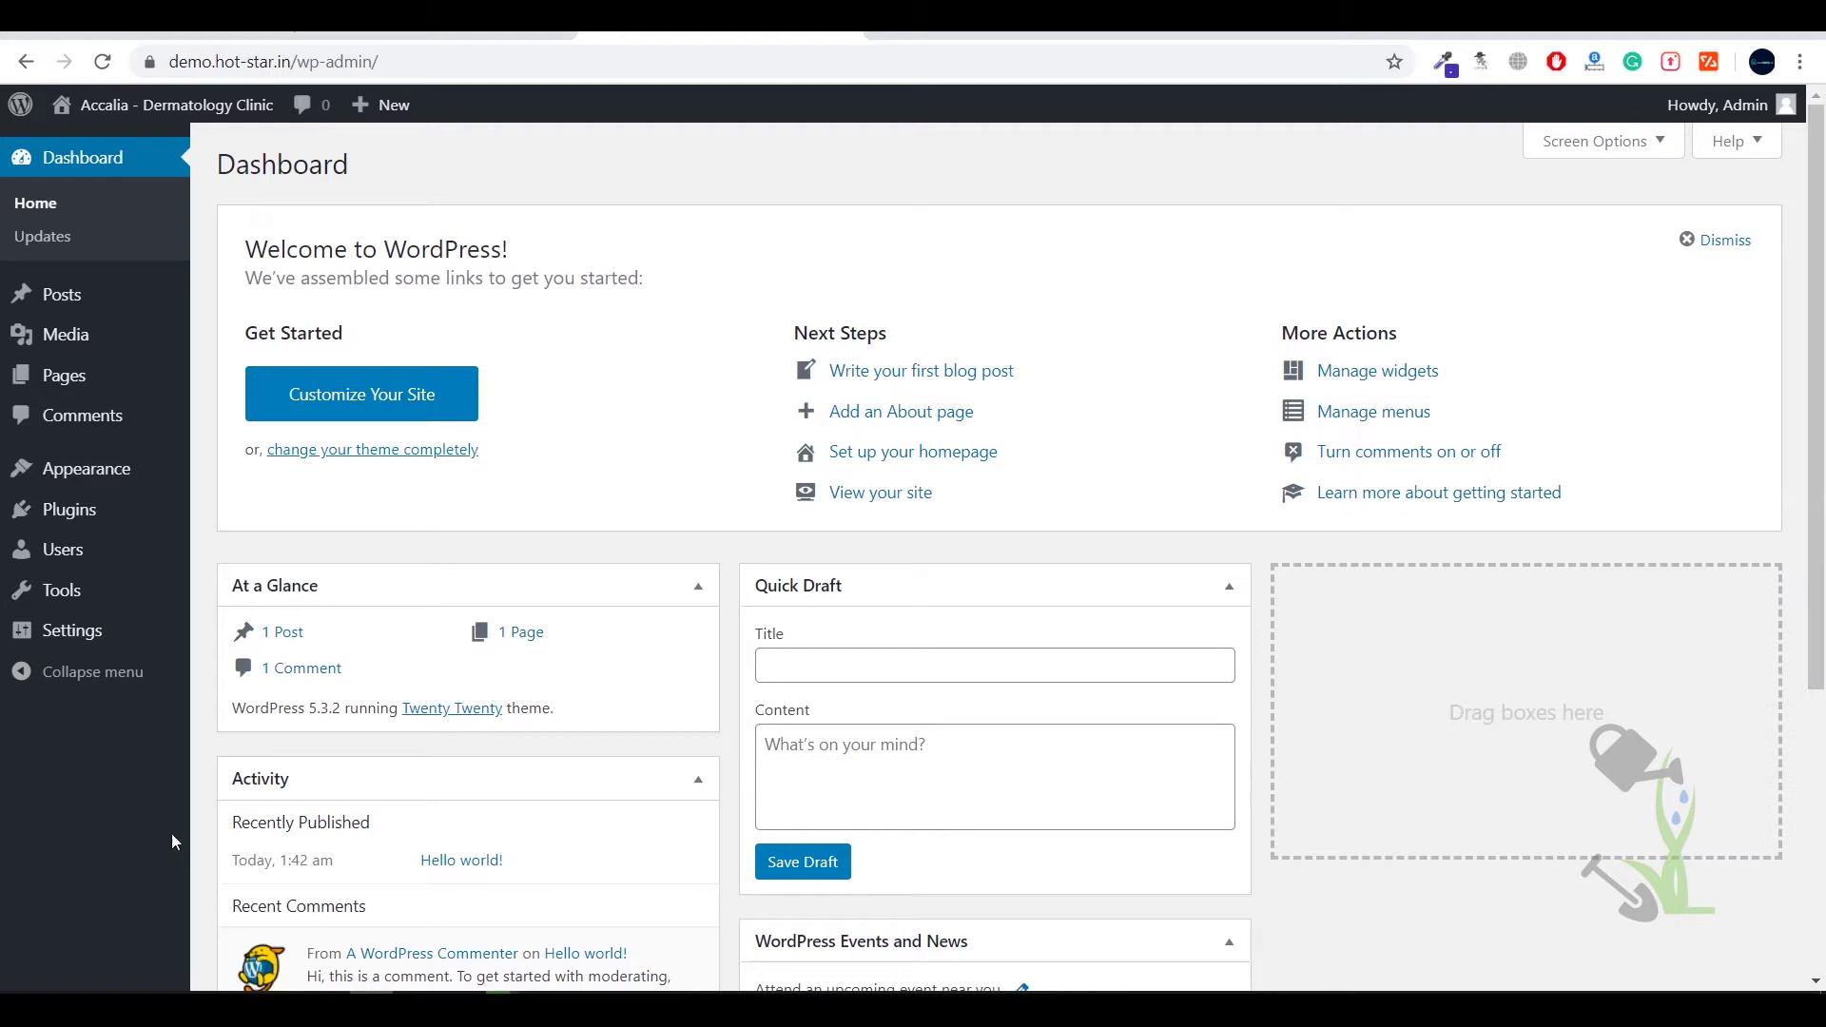
mouse_move(107, 637)
mouse_move(133, 606)
mouse_move(117, 565)
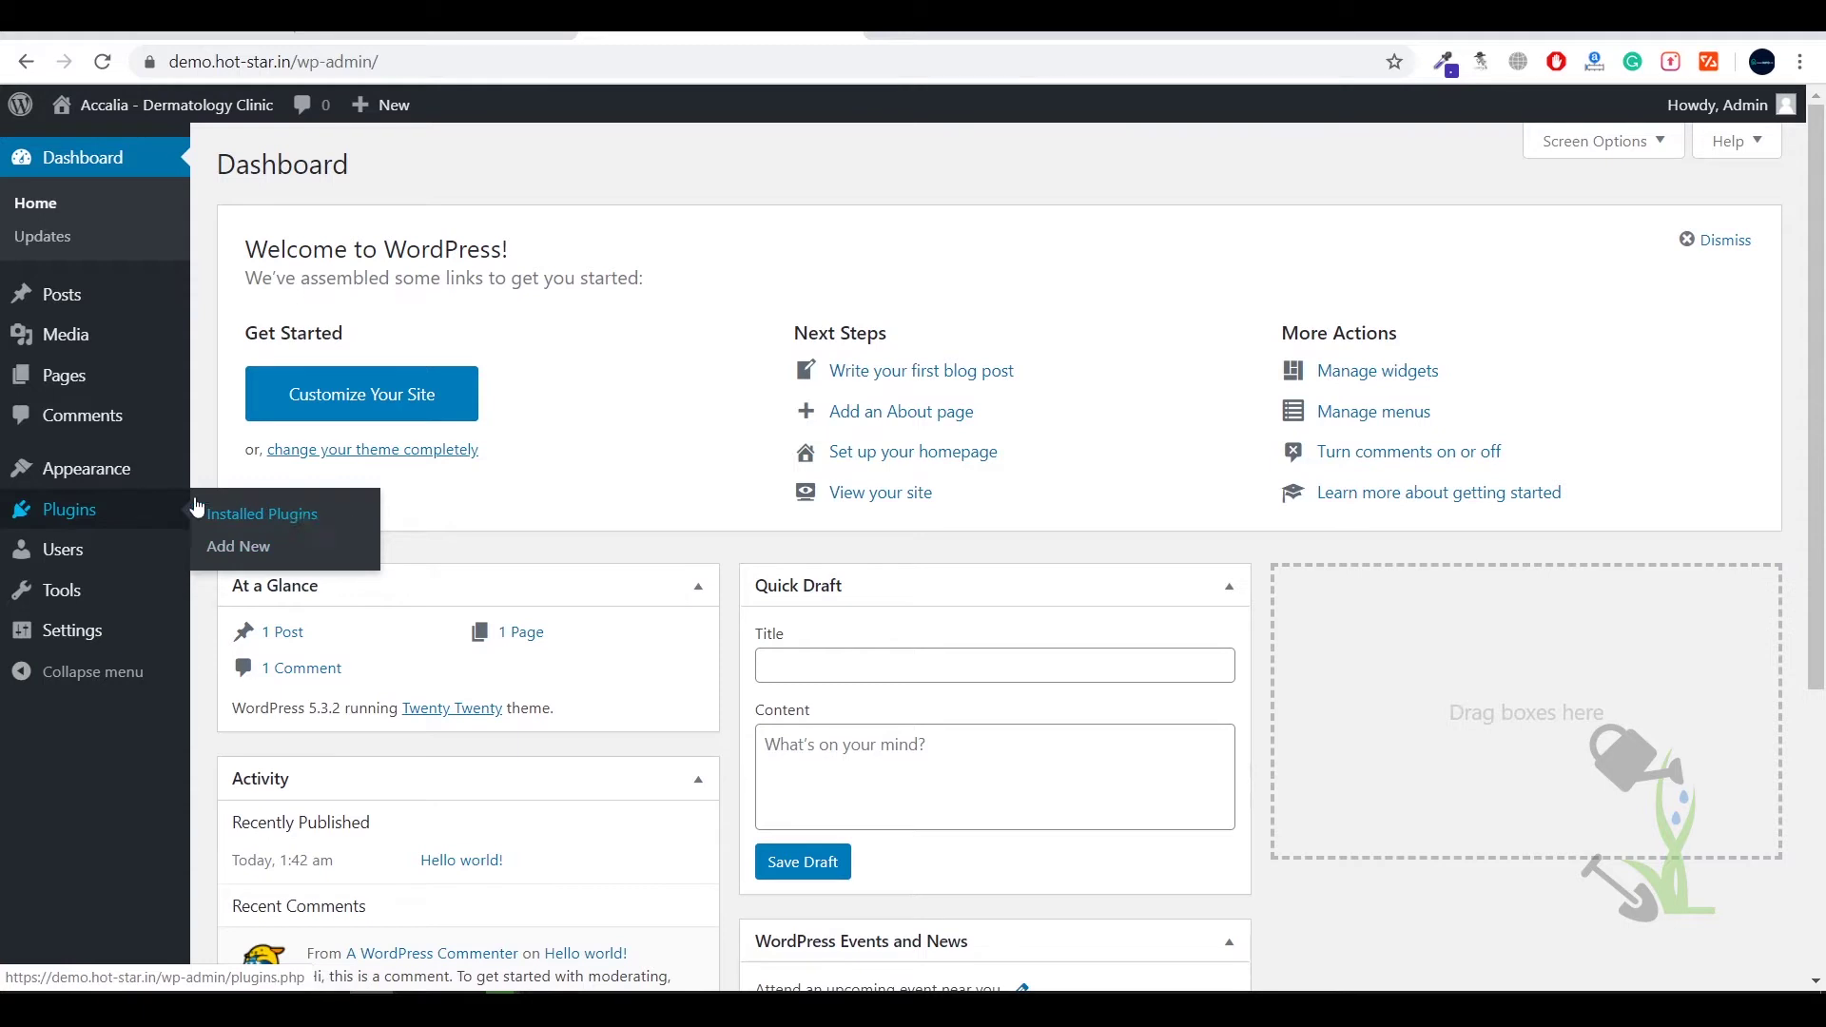
mouse_move(124, 480)
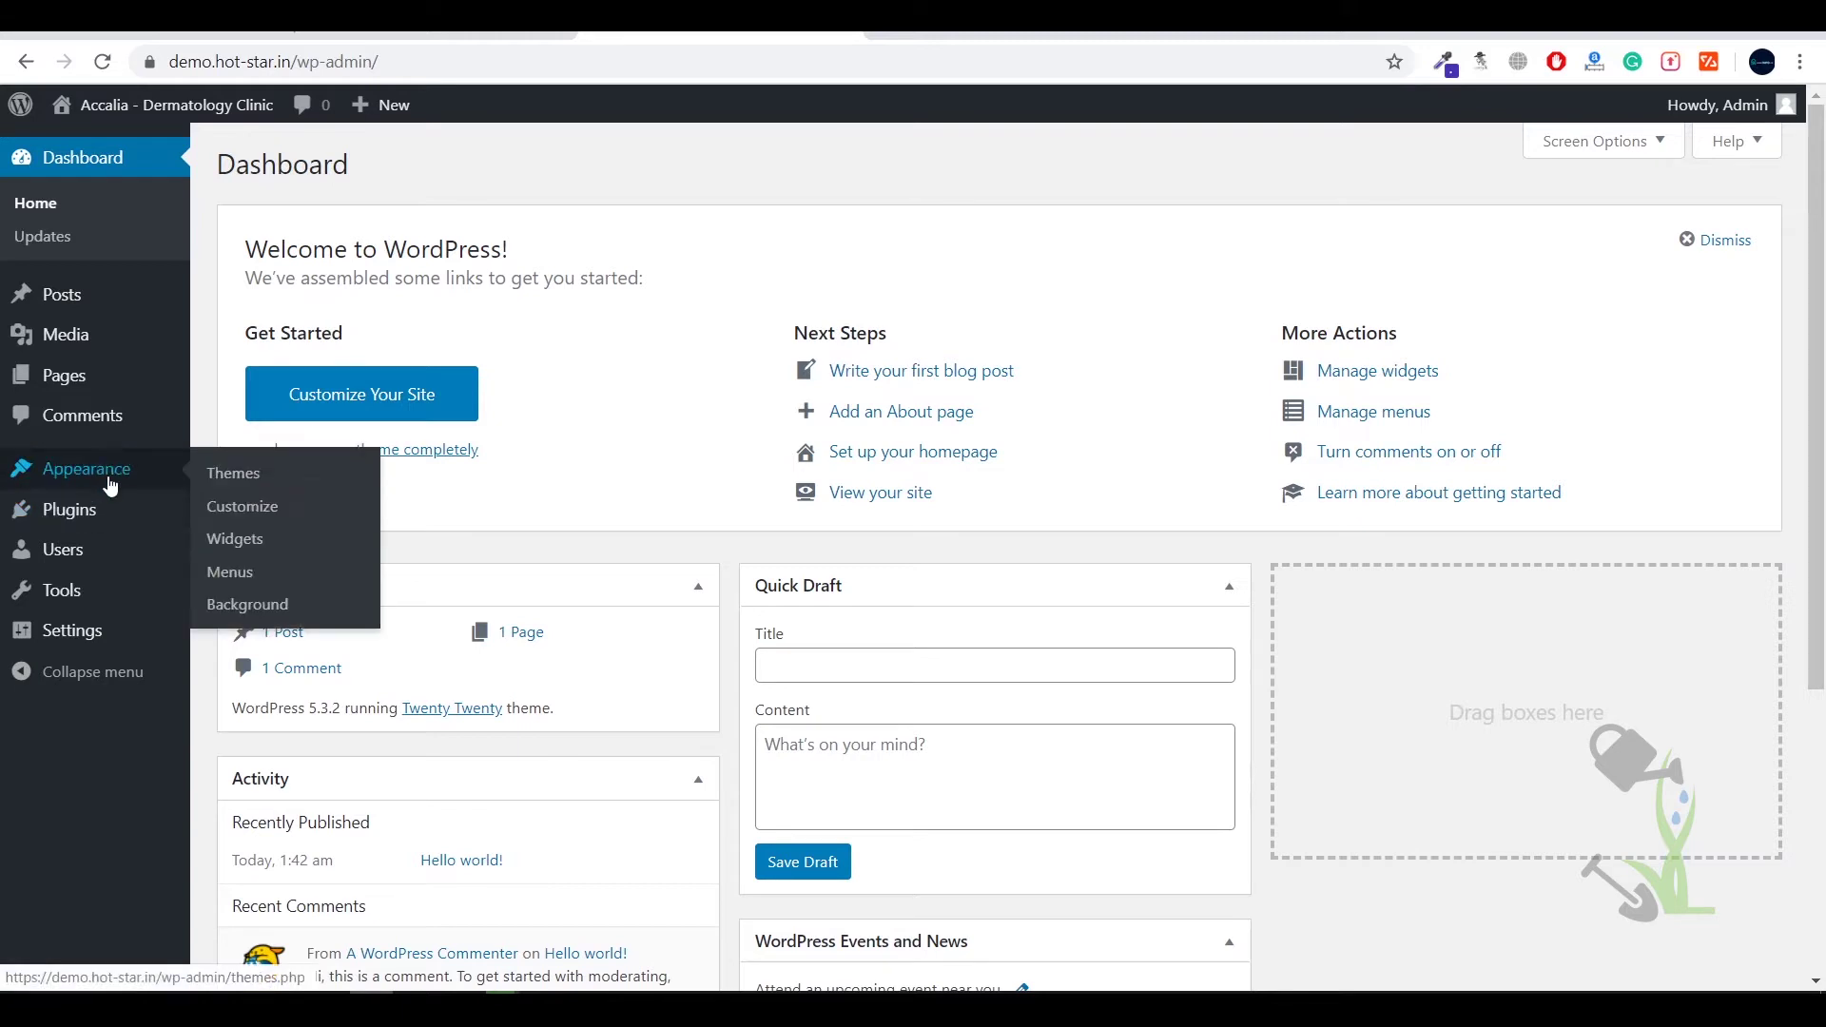
Step: Go from Appearance > Themes to Add New and show the Popular themes list
left_click(220, 474)
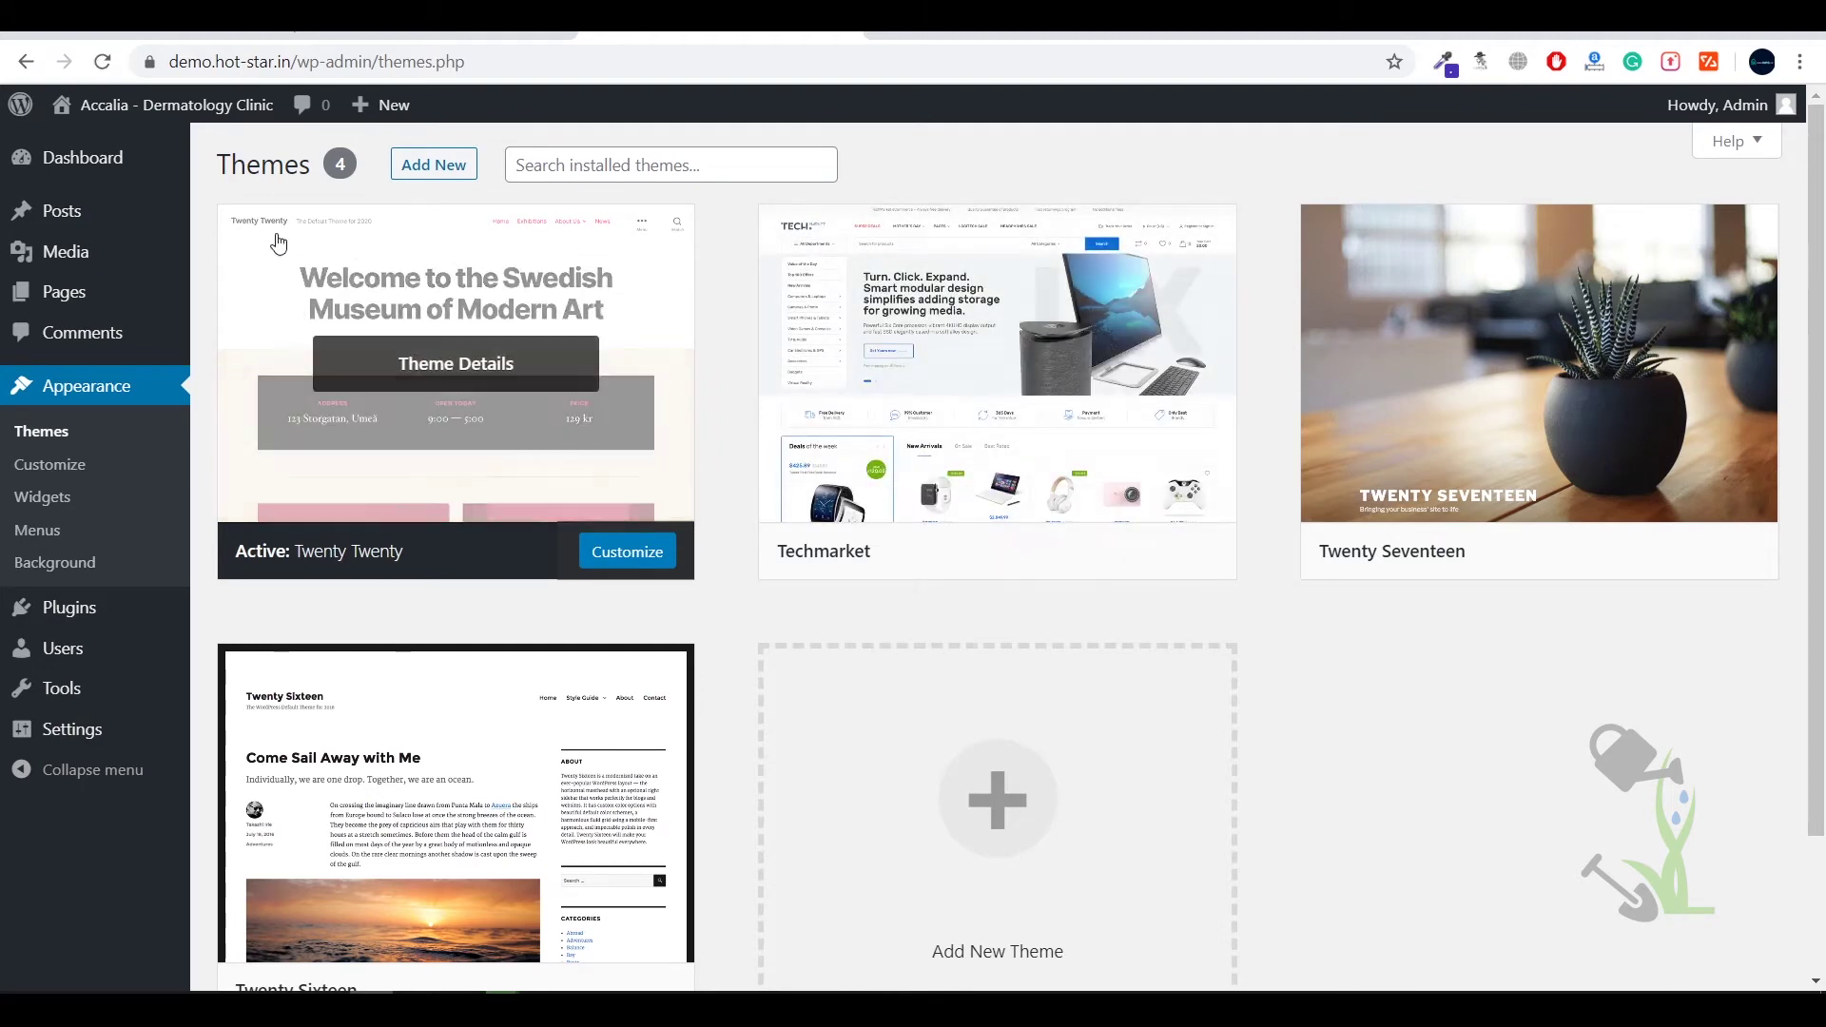
left_click(457, 169)
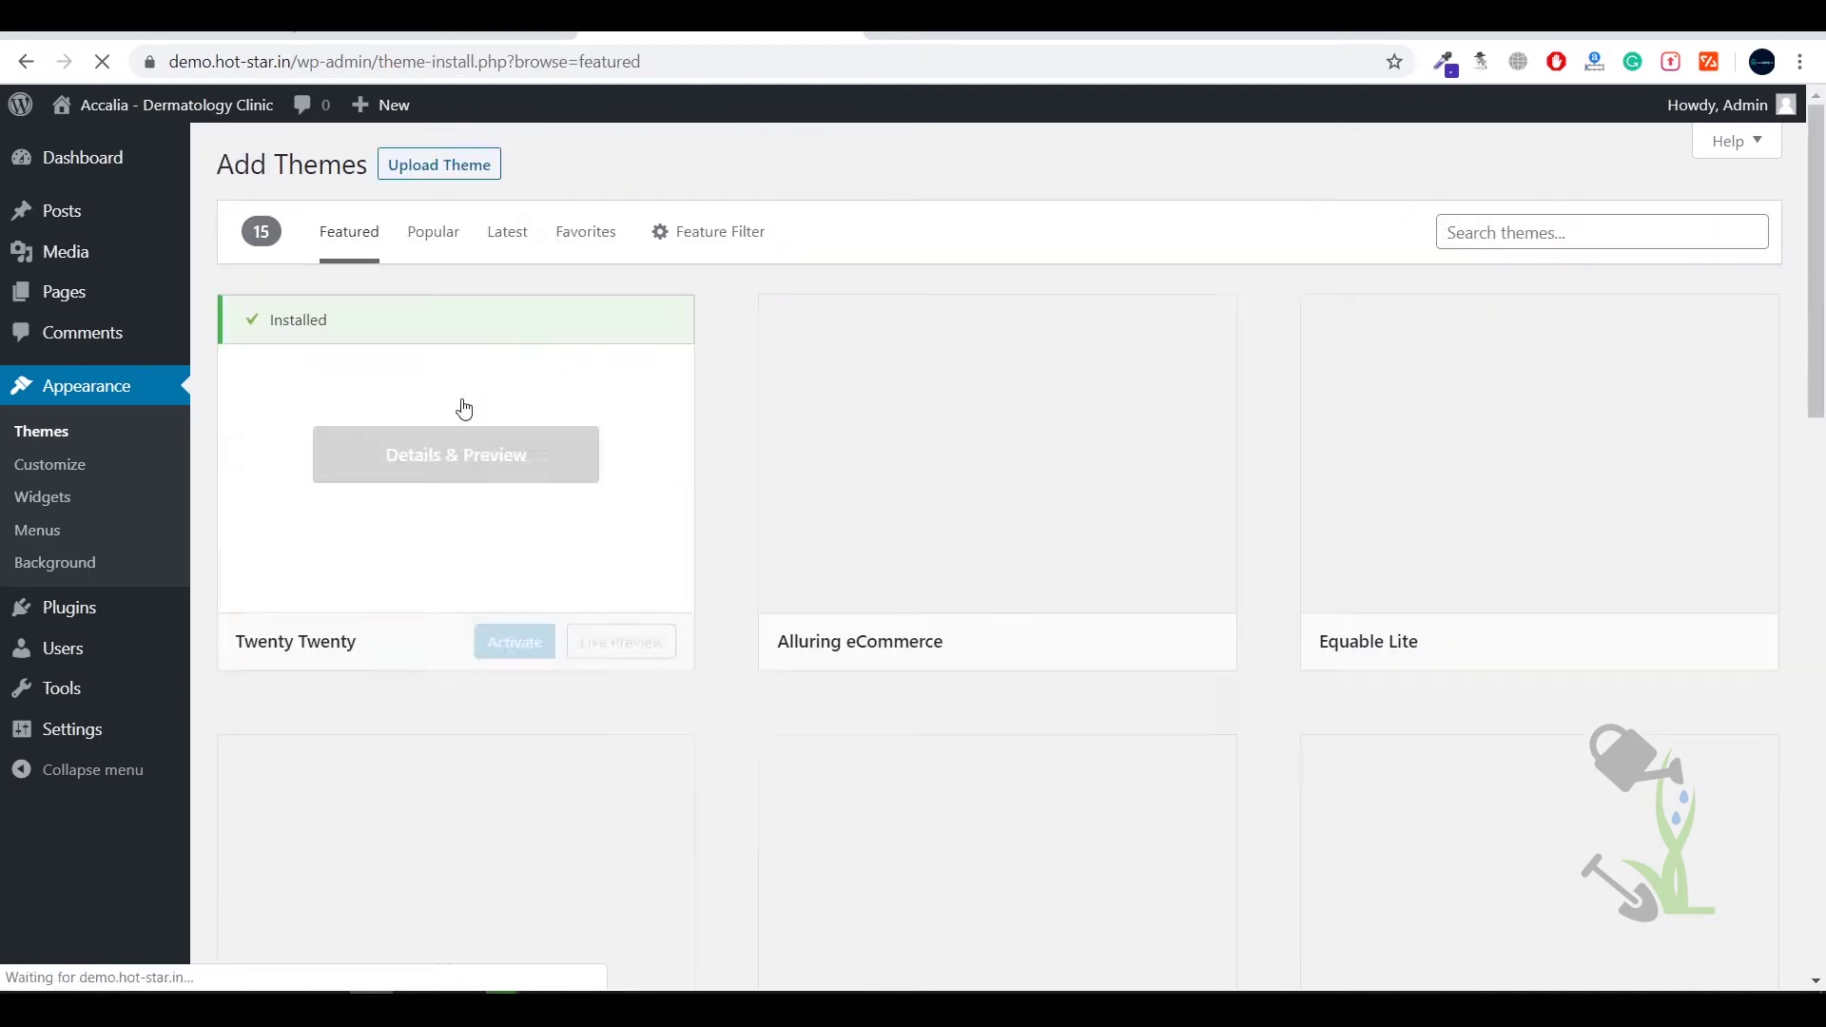
scroll(711, 488, "down", 5)
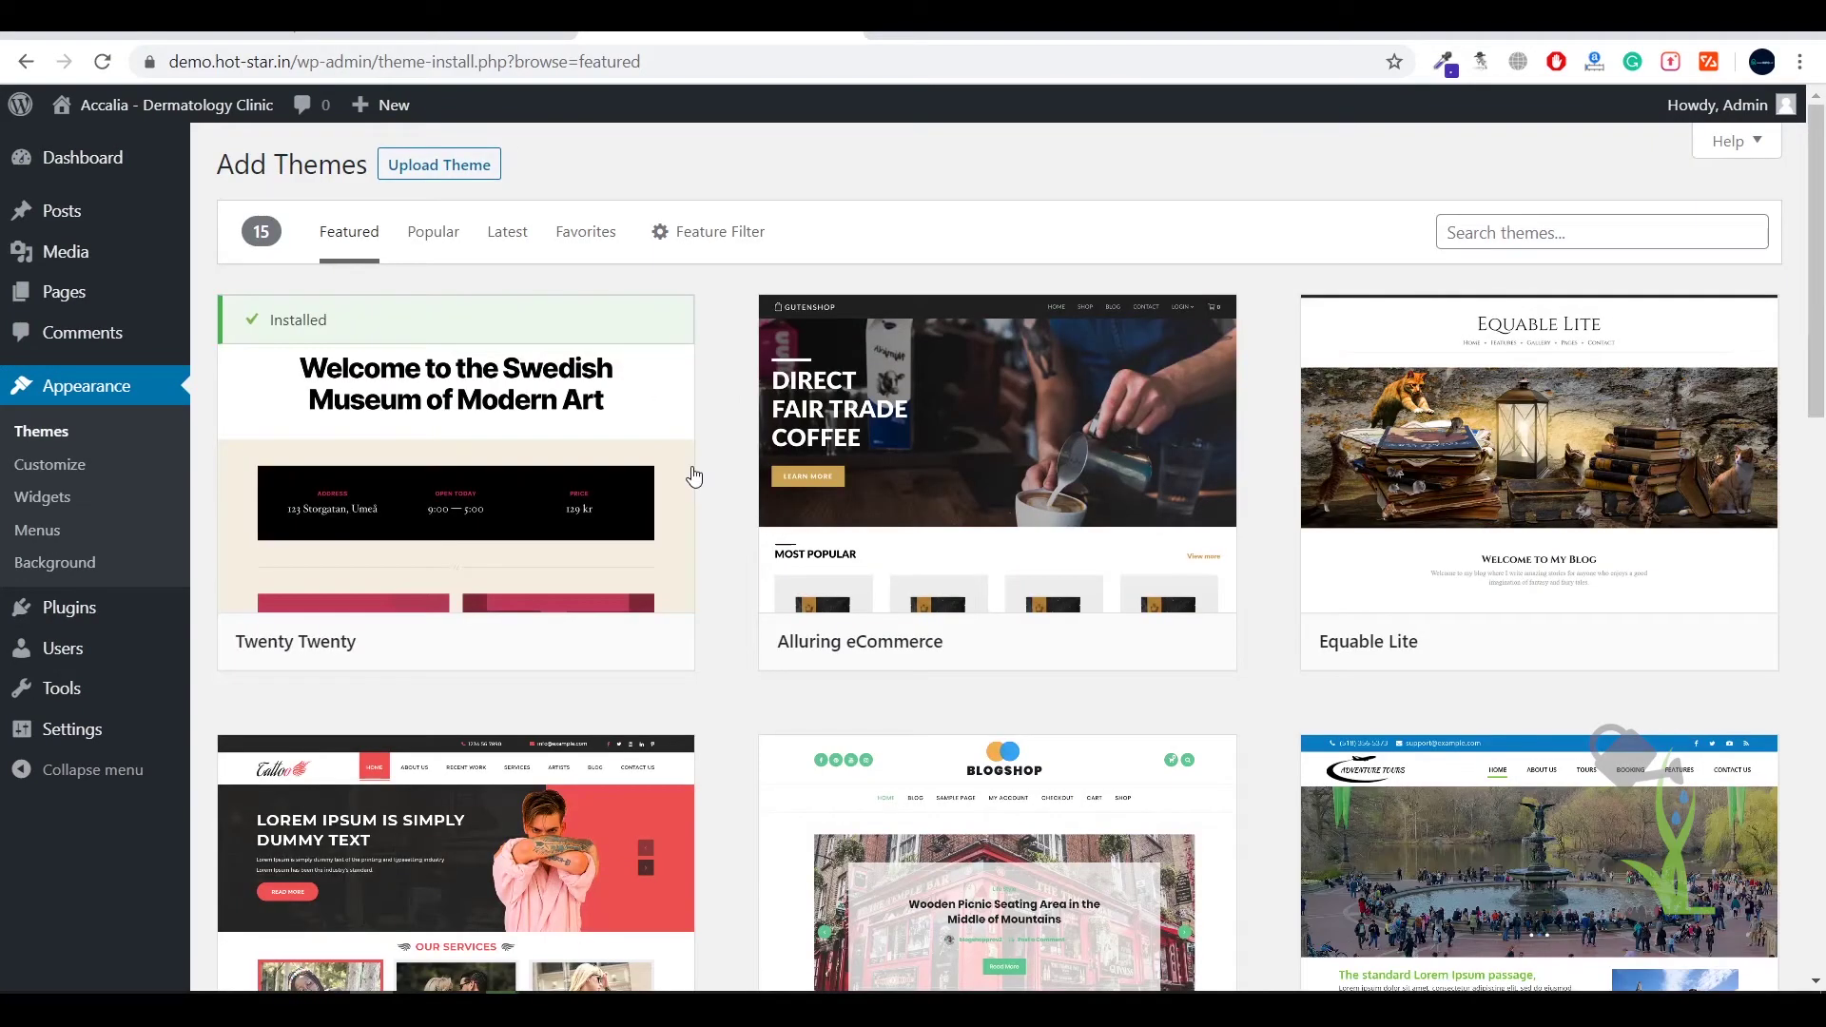
scroll(694, 477, "down", 5)
scroll(694, 470, "down", 10)
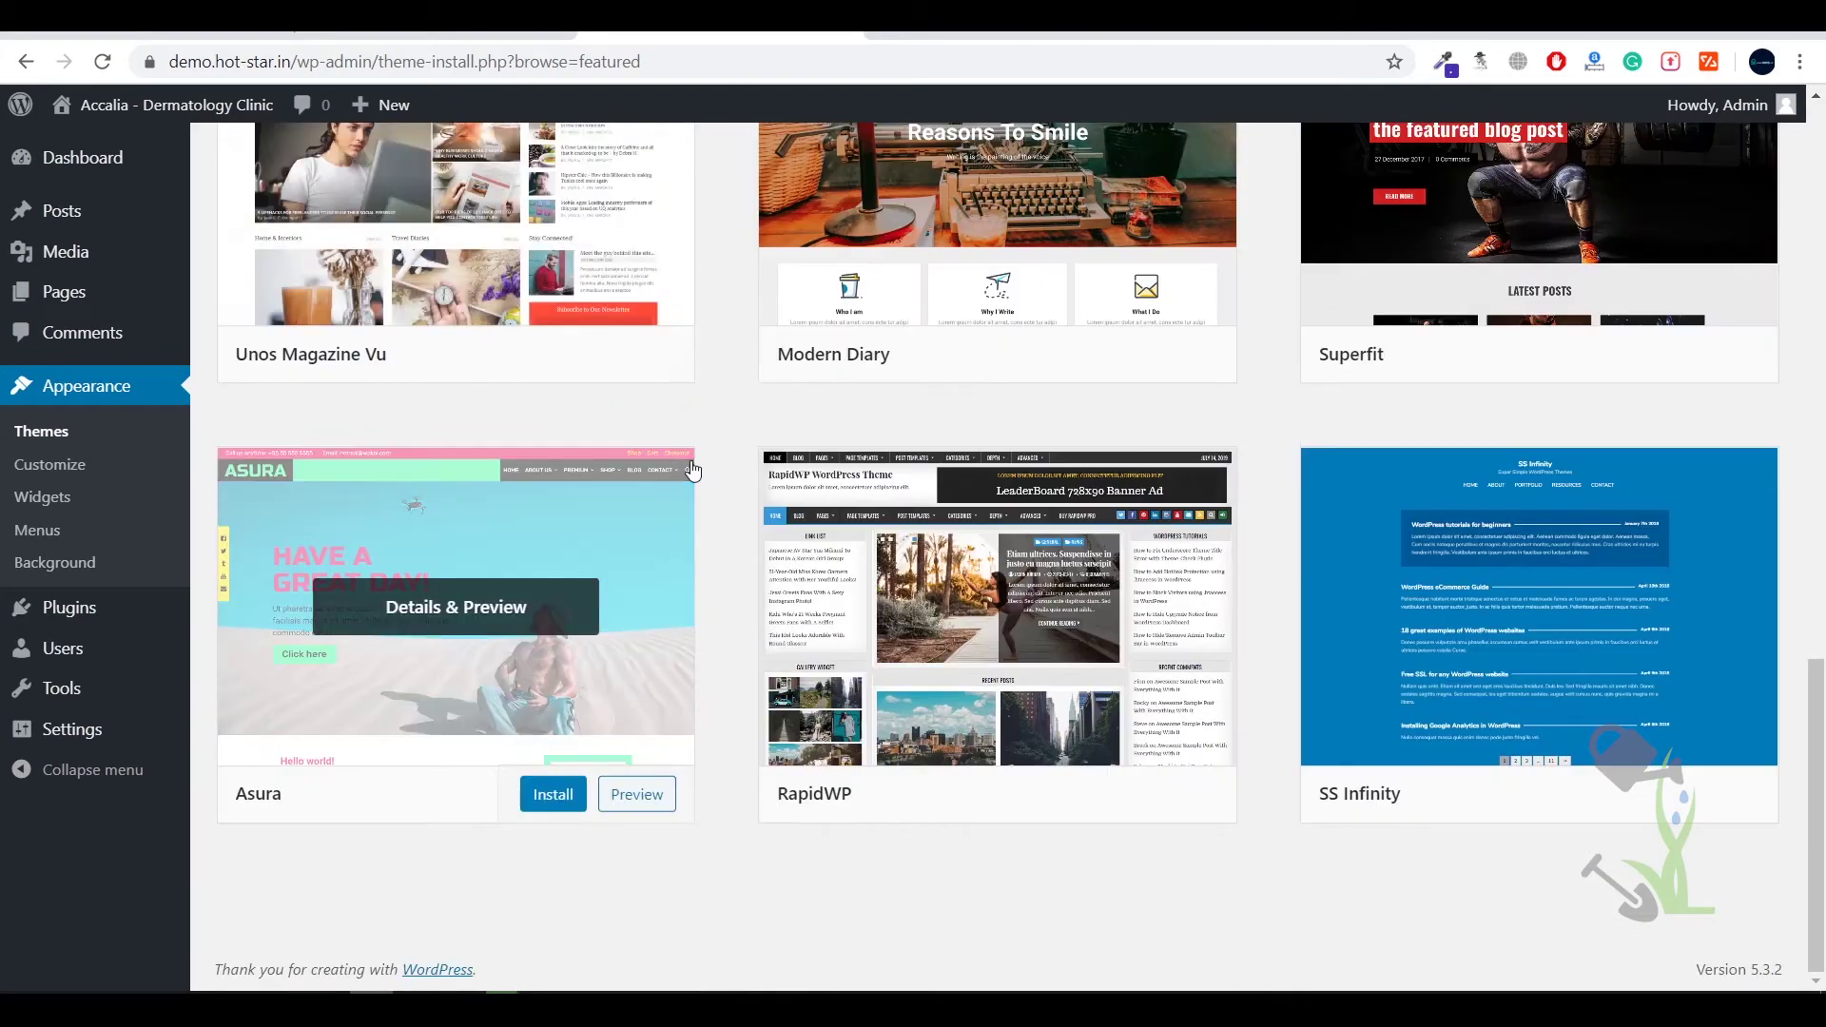
scroll(692, 468, "up", 12)
scroll(684, 460, "up", 5)
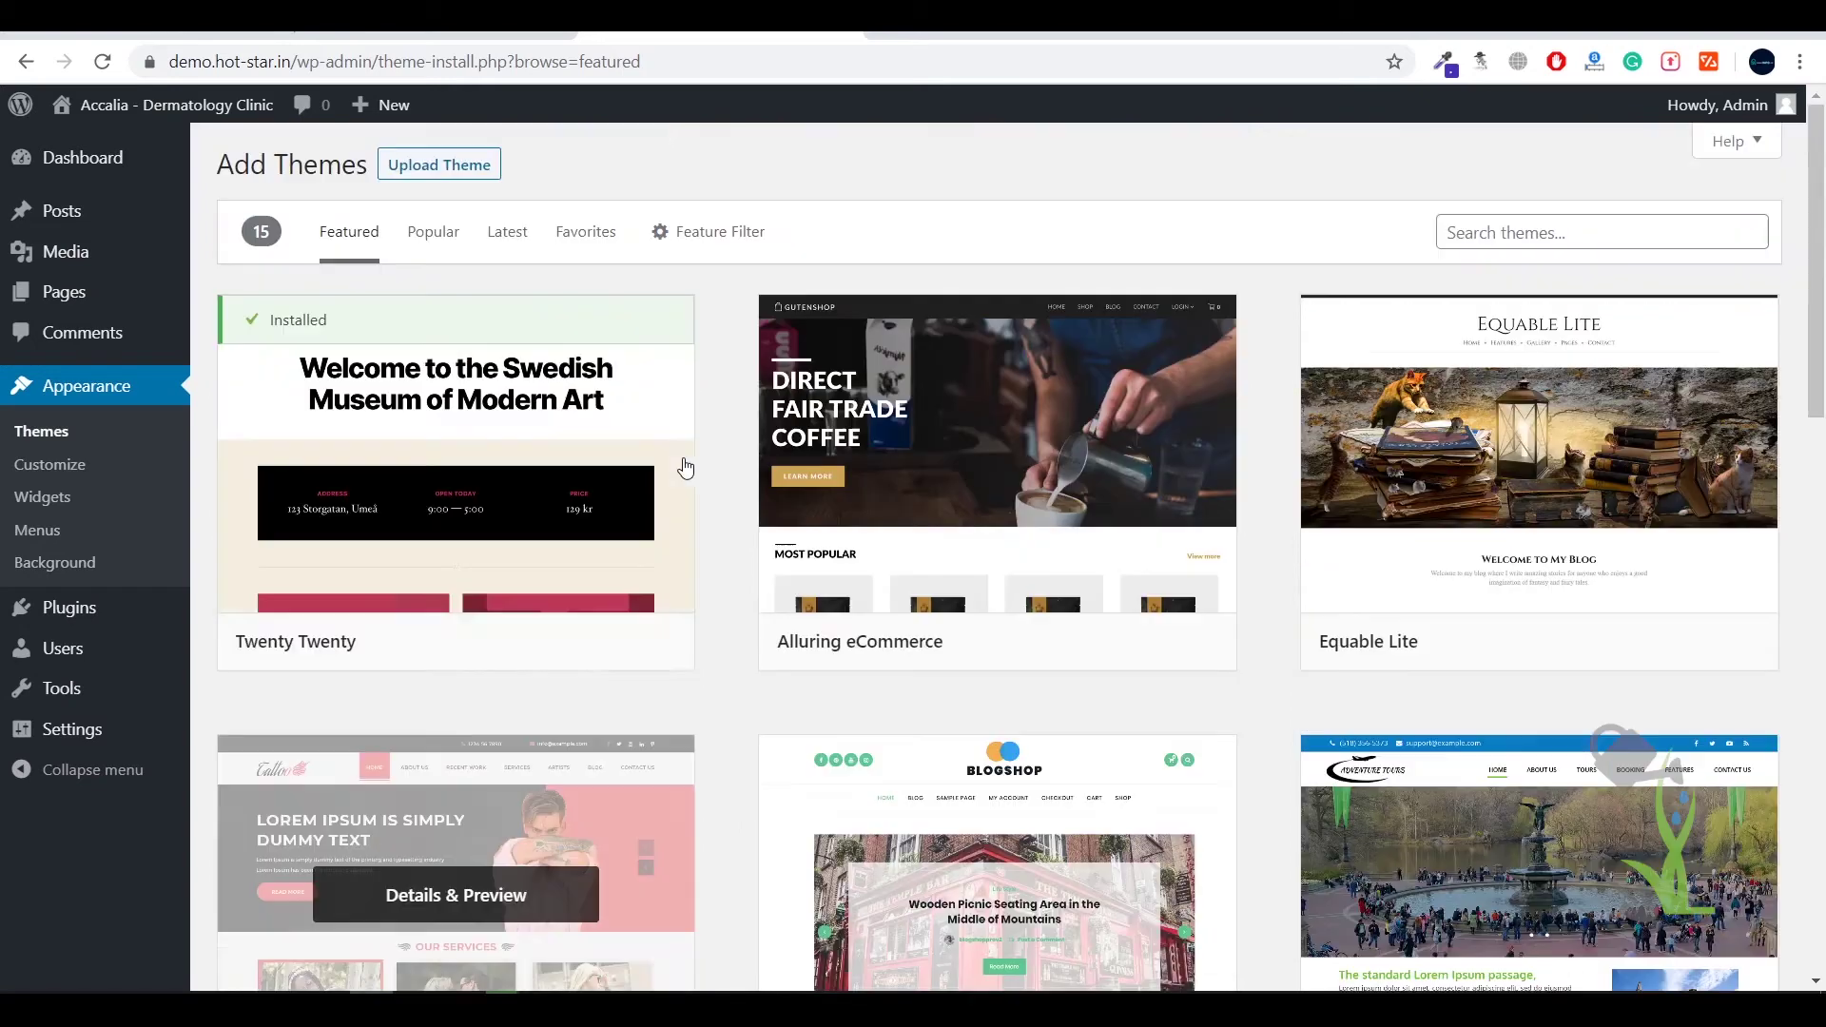
left_click(442, 240)
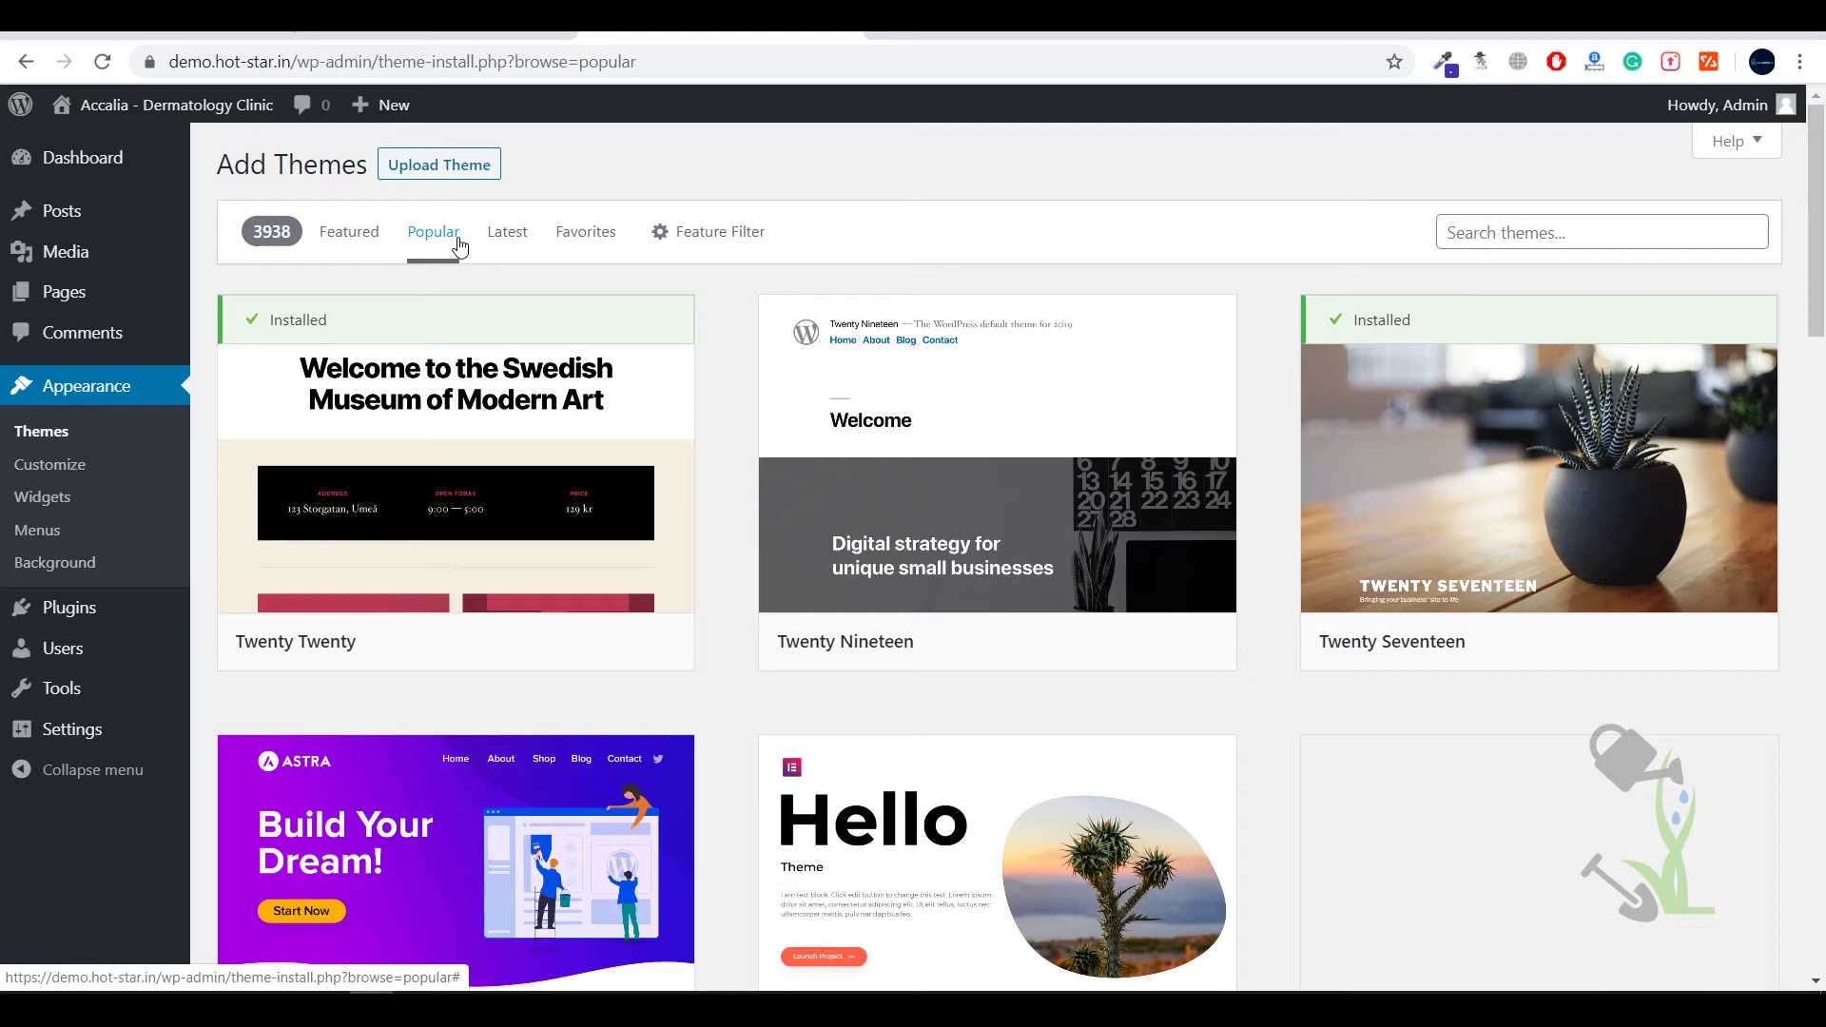
Step: Upload and install techmarket.zip, then activate Techmarket from the Themes list
left_click(432, 170)
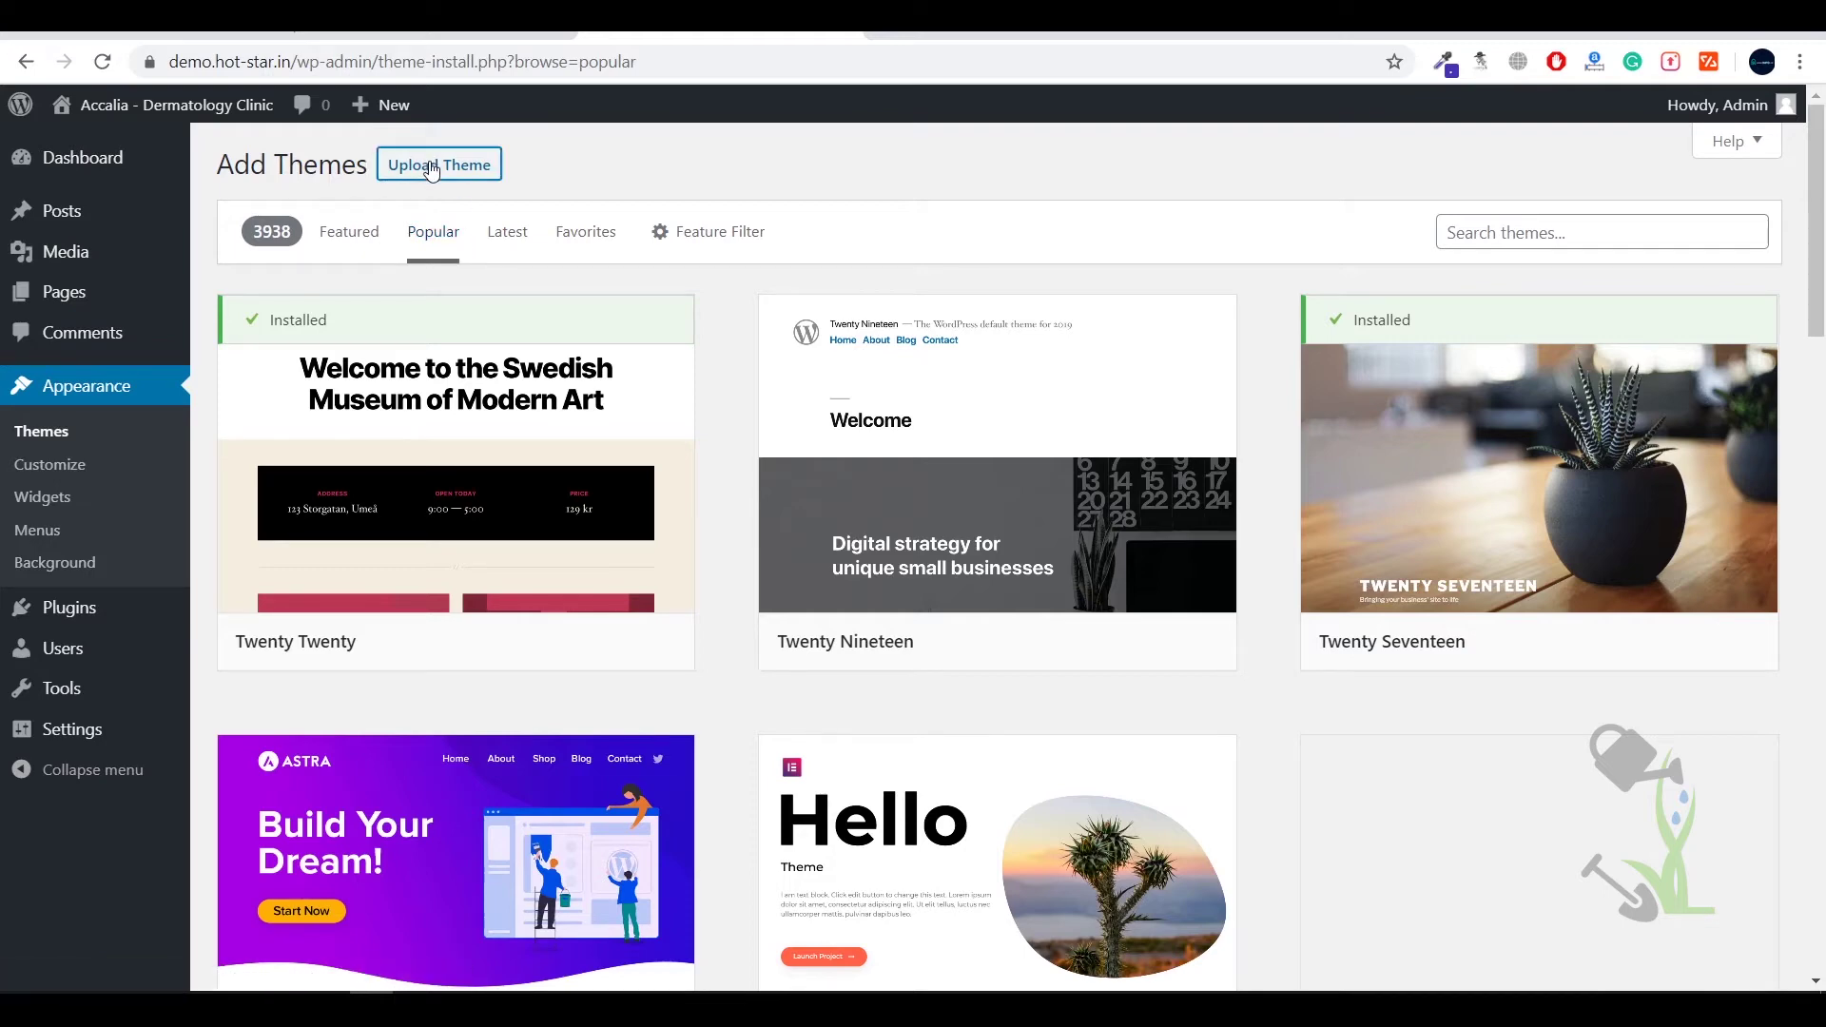
left_click(861, 381)
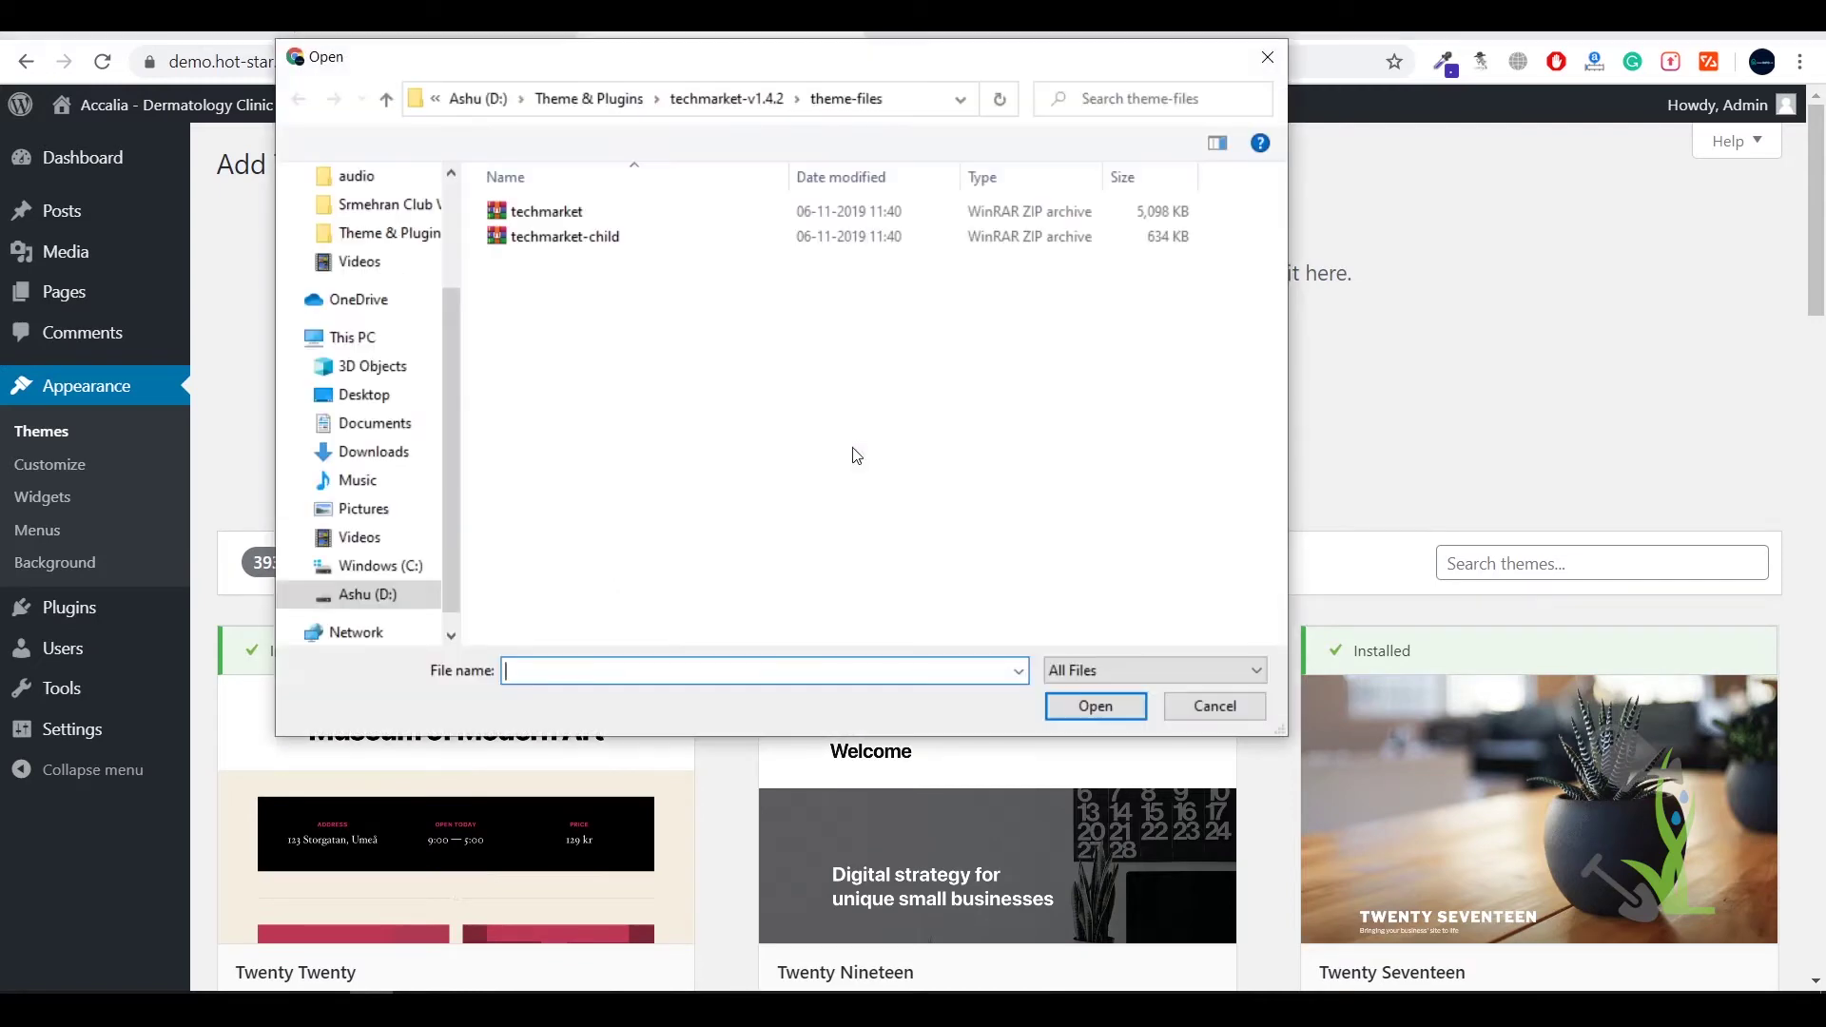
double_click(567, 220)
left_click(1103, 392)
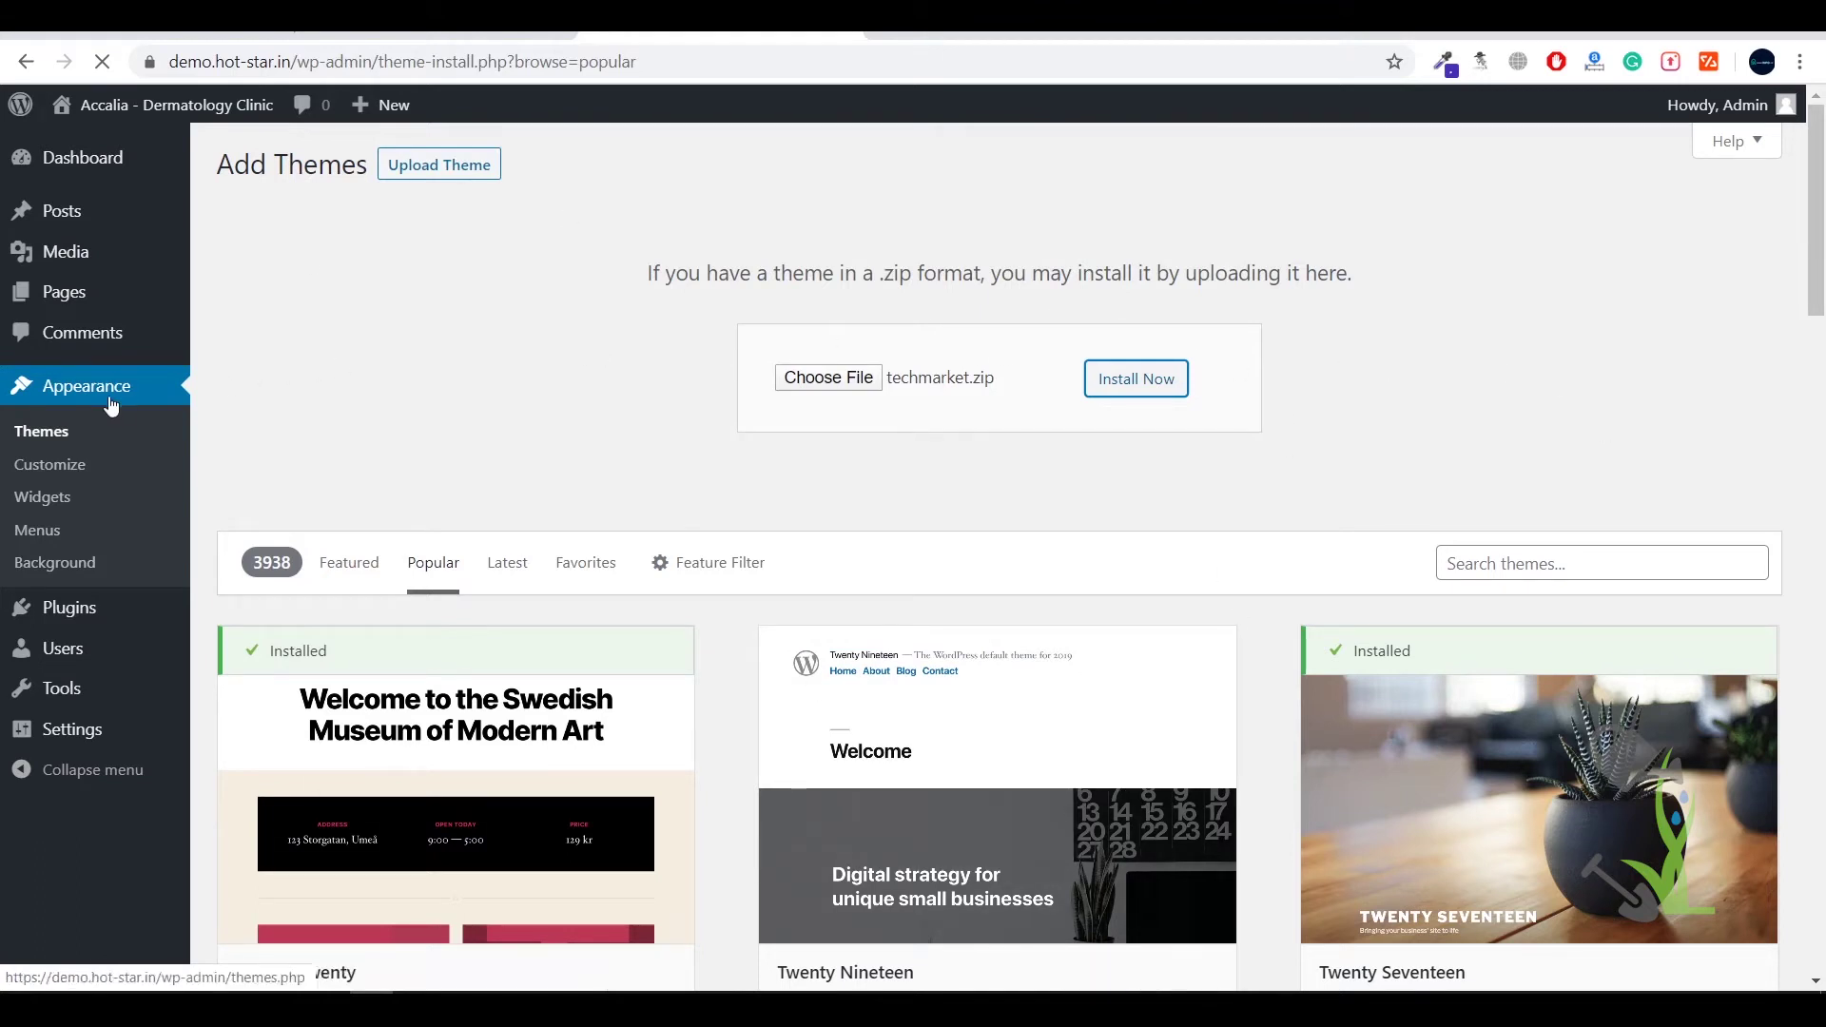
left_click(48, 434)
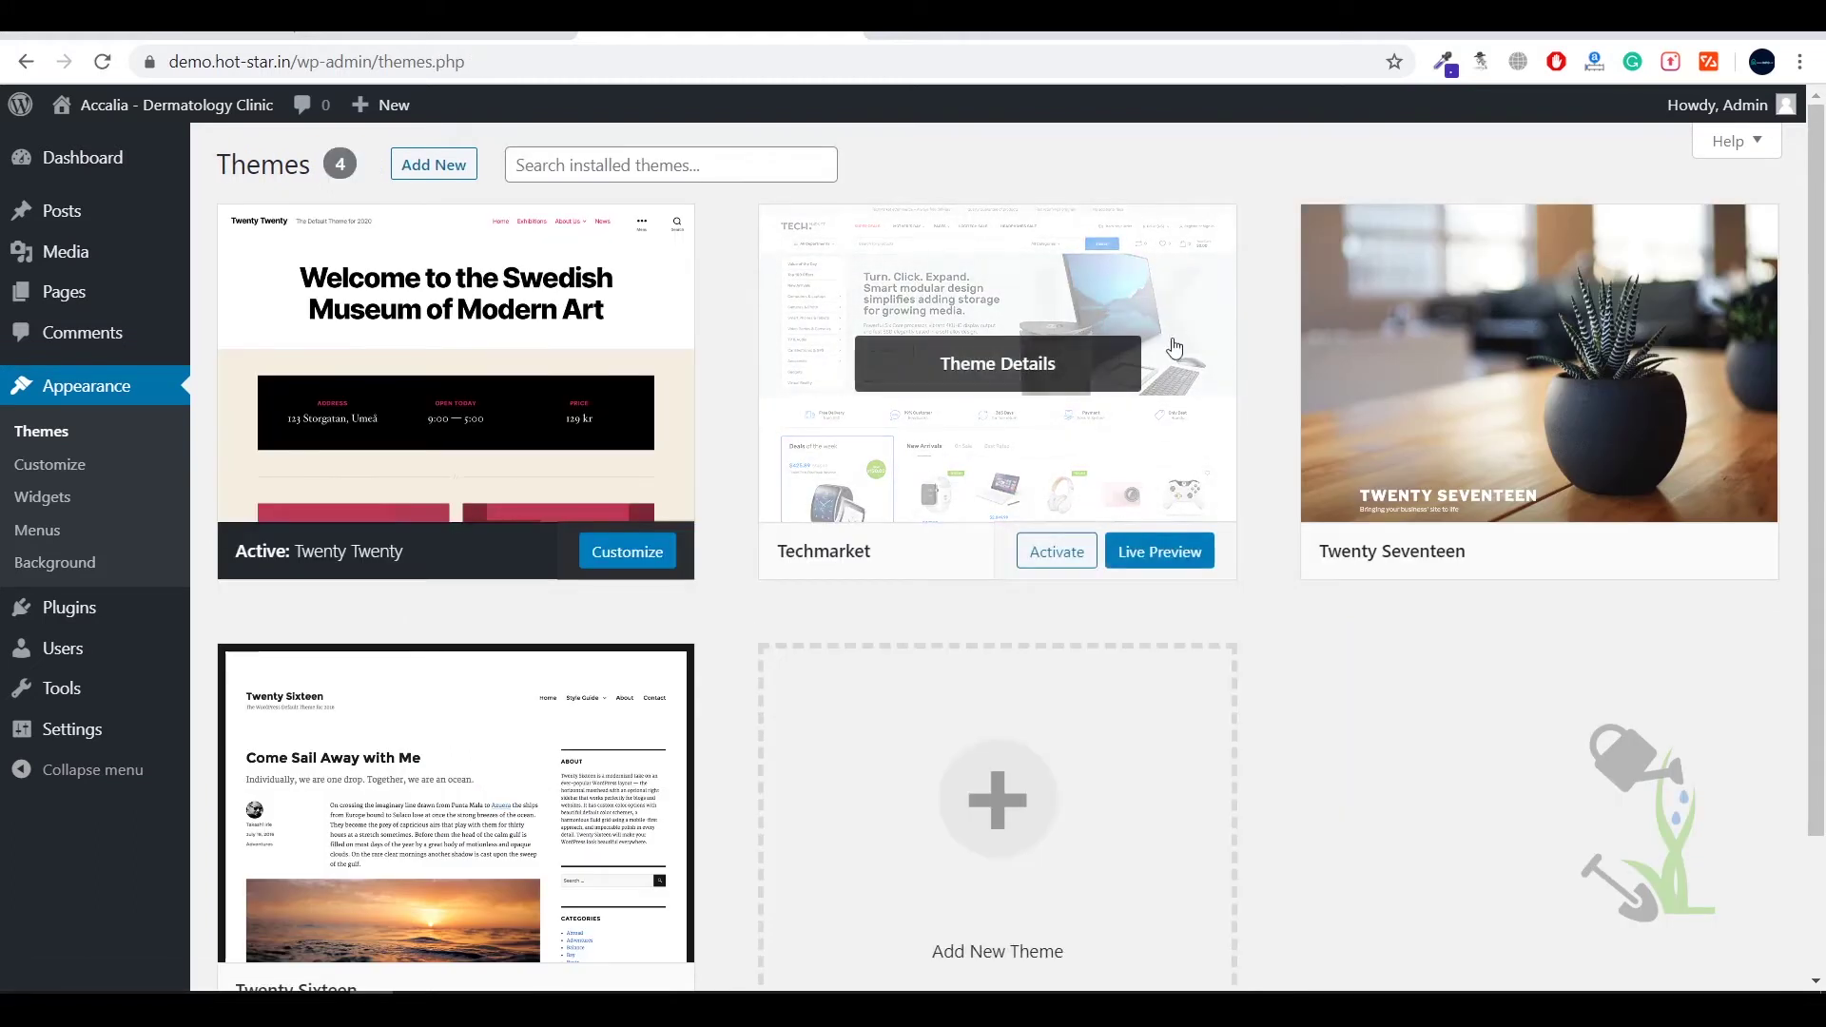
left_click(1056, 546)
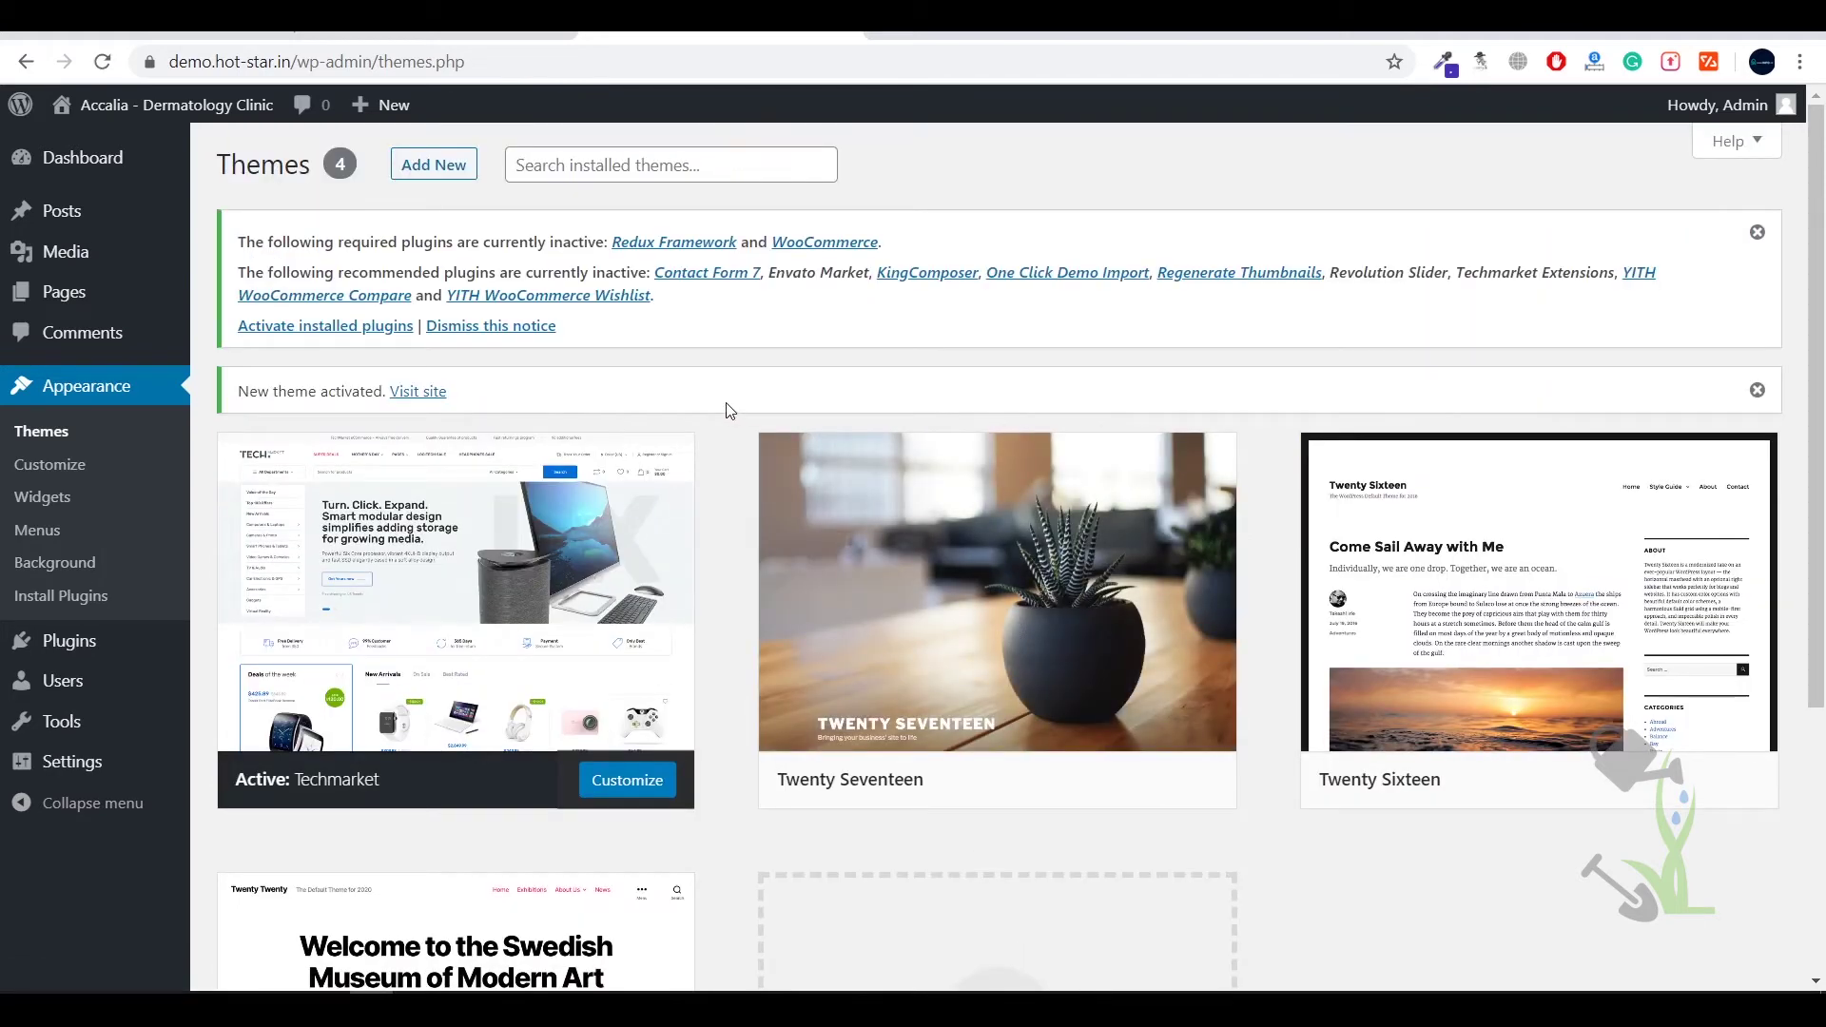
left_click_drag(557, 328, 604, 339)
double_click(232, 230)
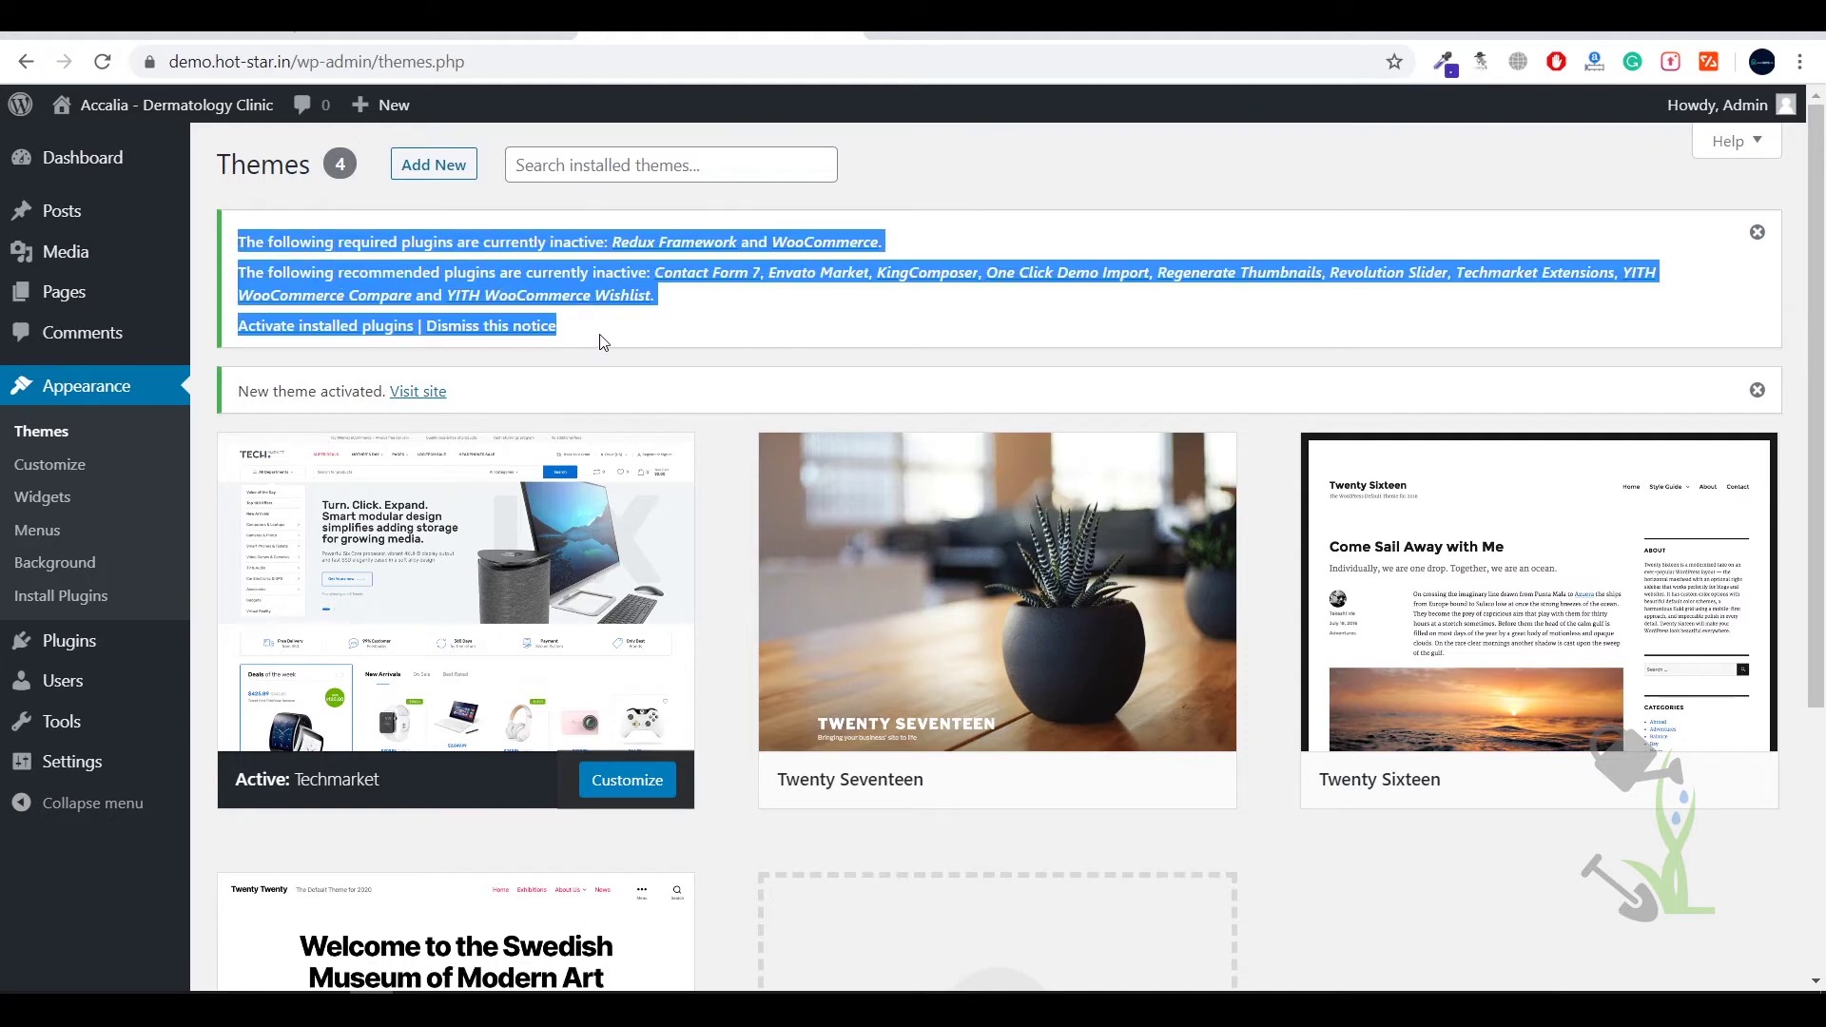
left_click(613, 338)
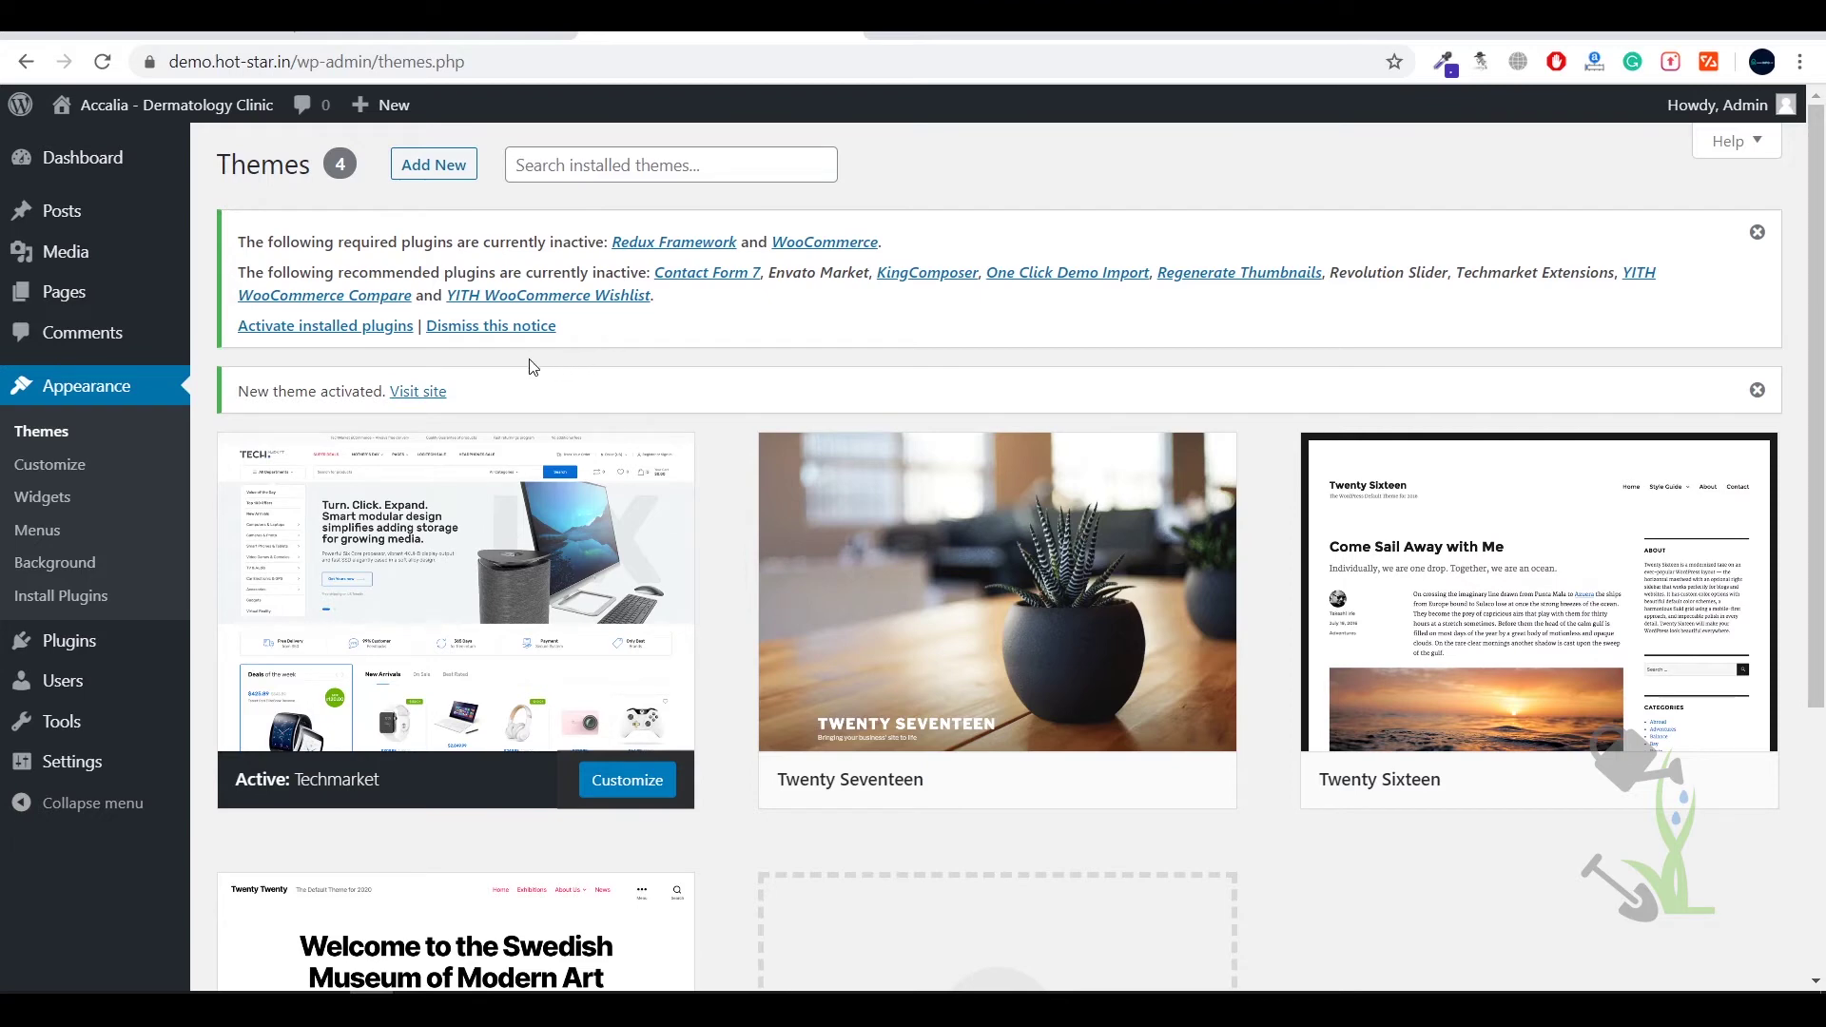
Step: Open the 'Activate installed plugins' list and select all 11 required plugins
left_click(334, 327)
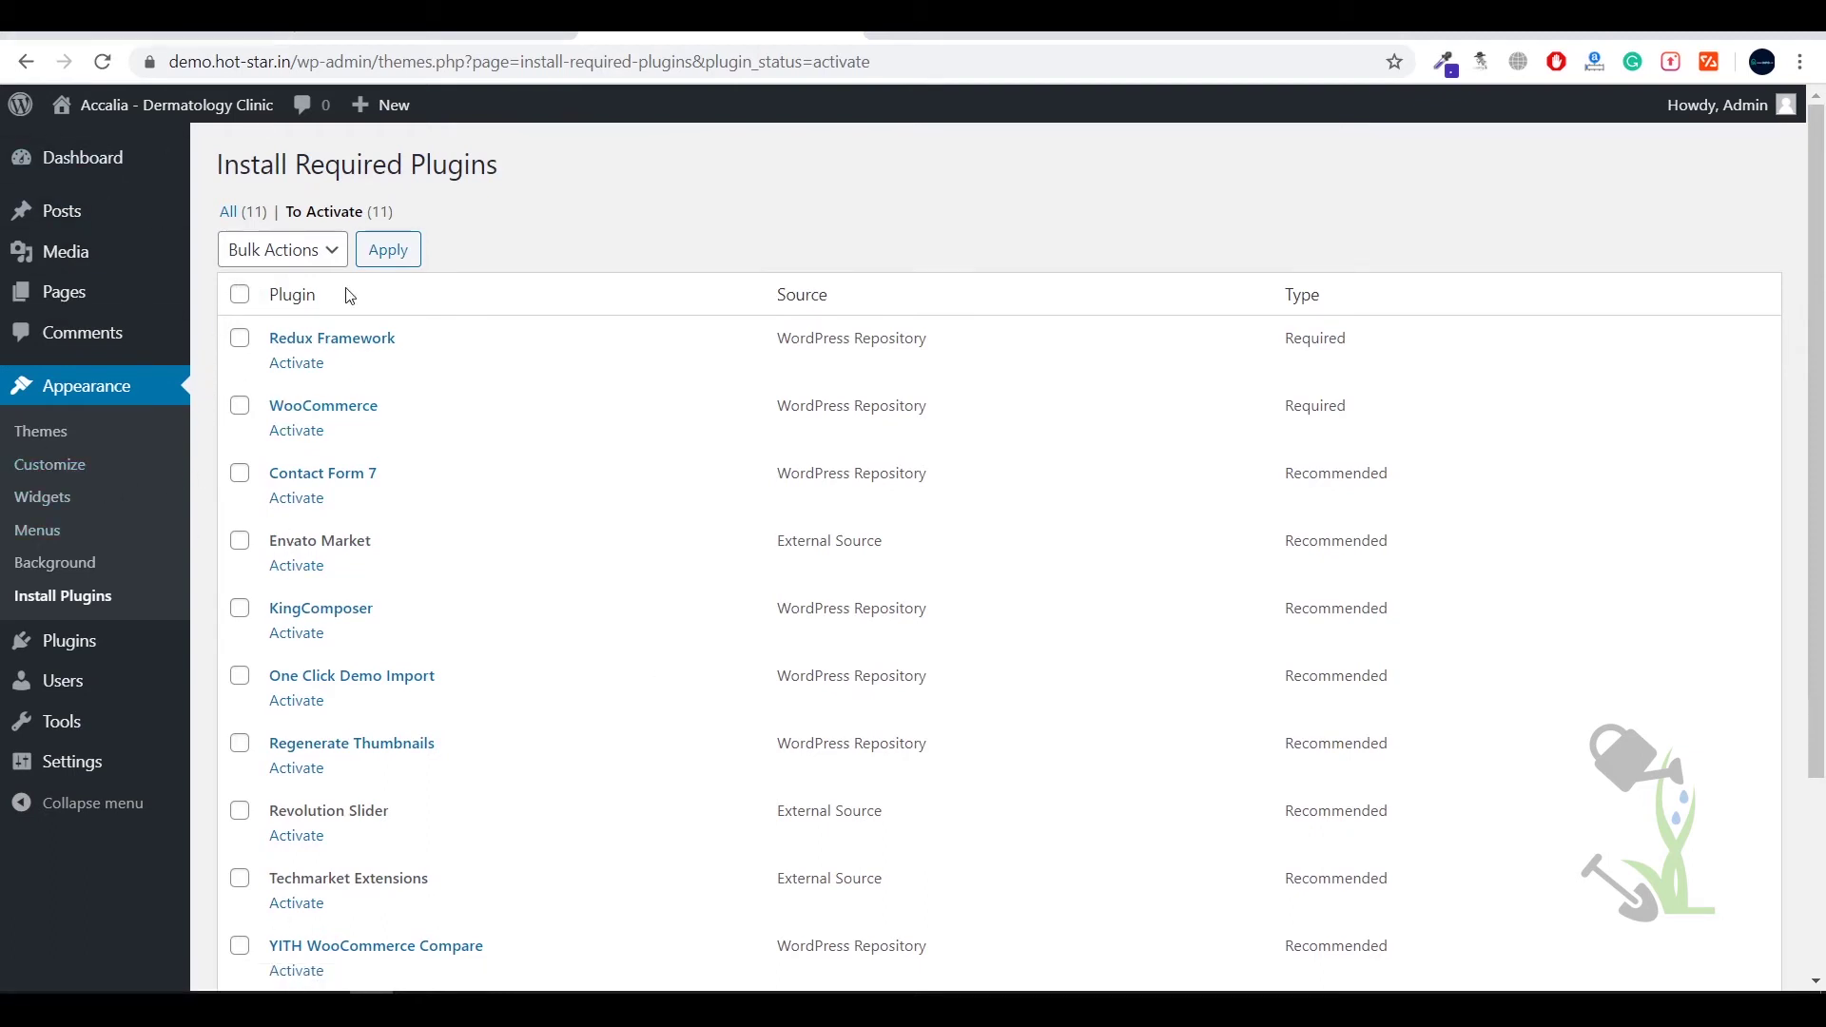
left_click(239, 294)
left_click(281, 257)
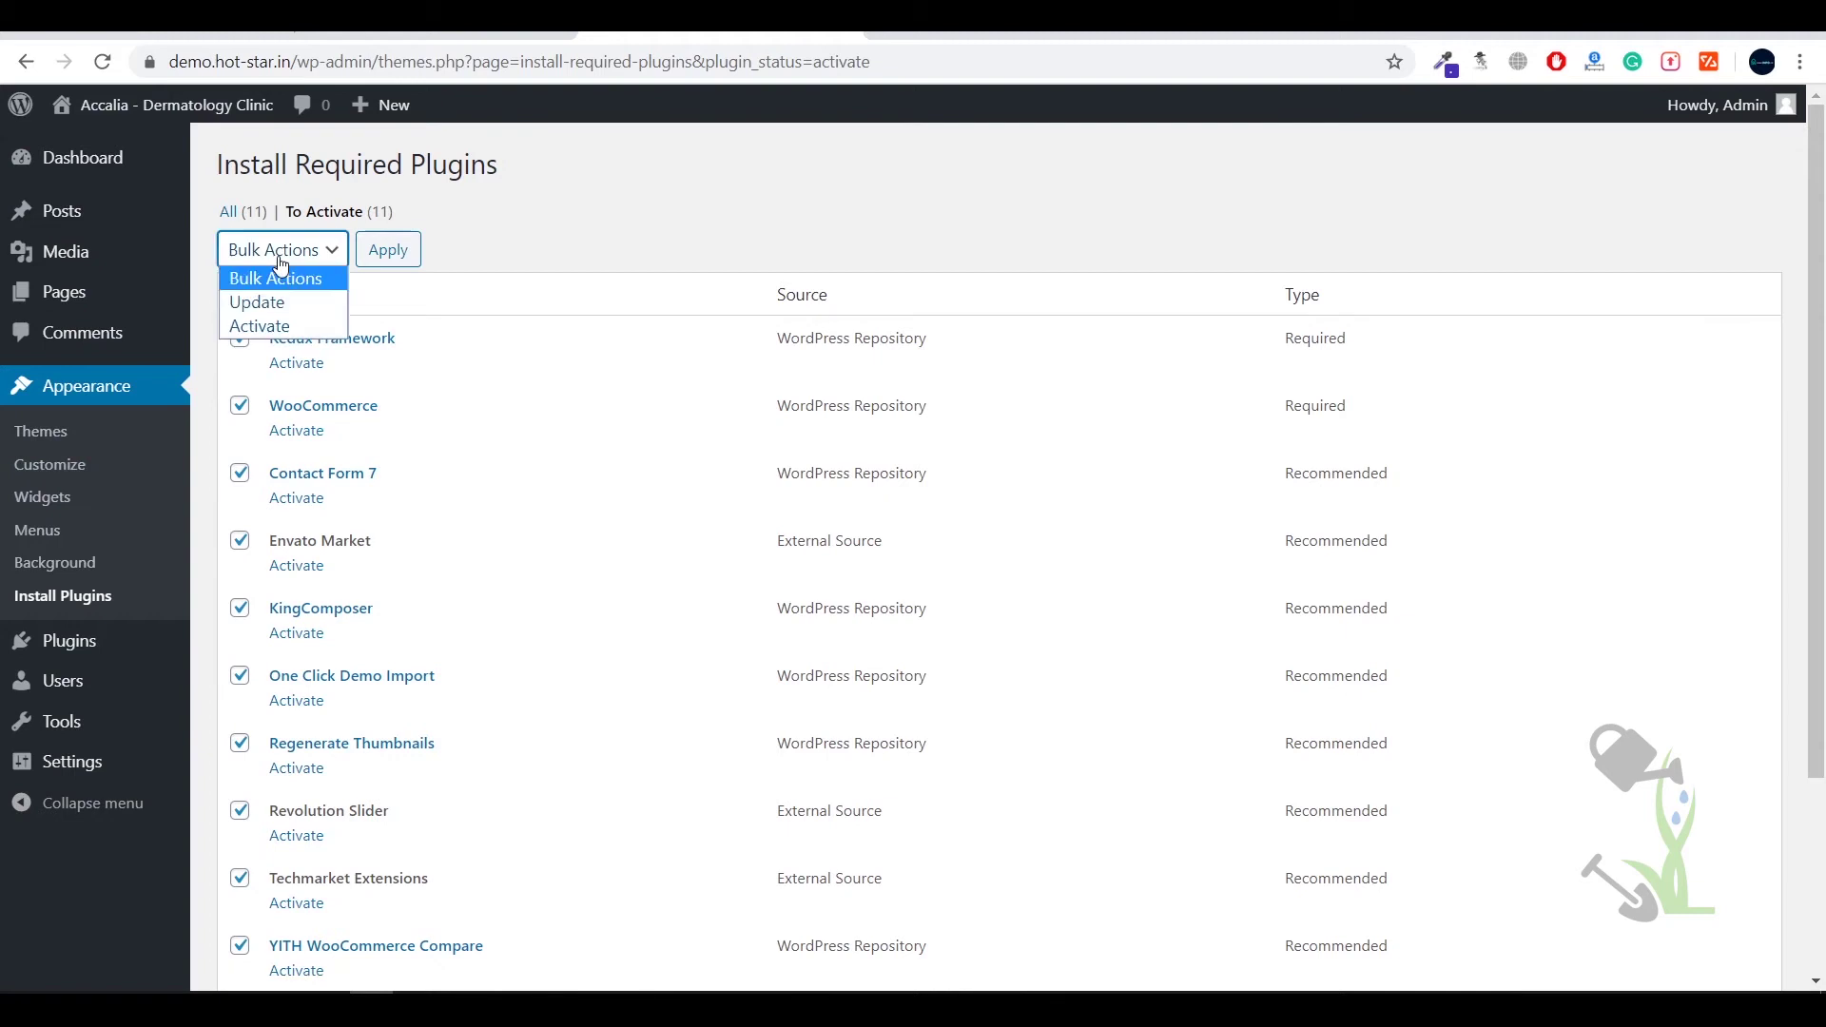
left_click(464, 257)
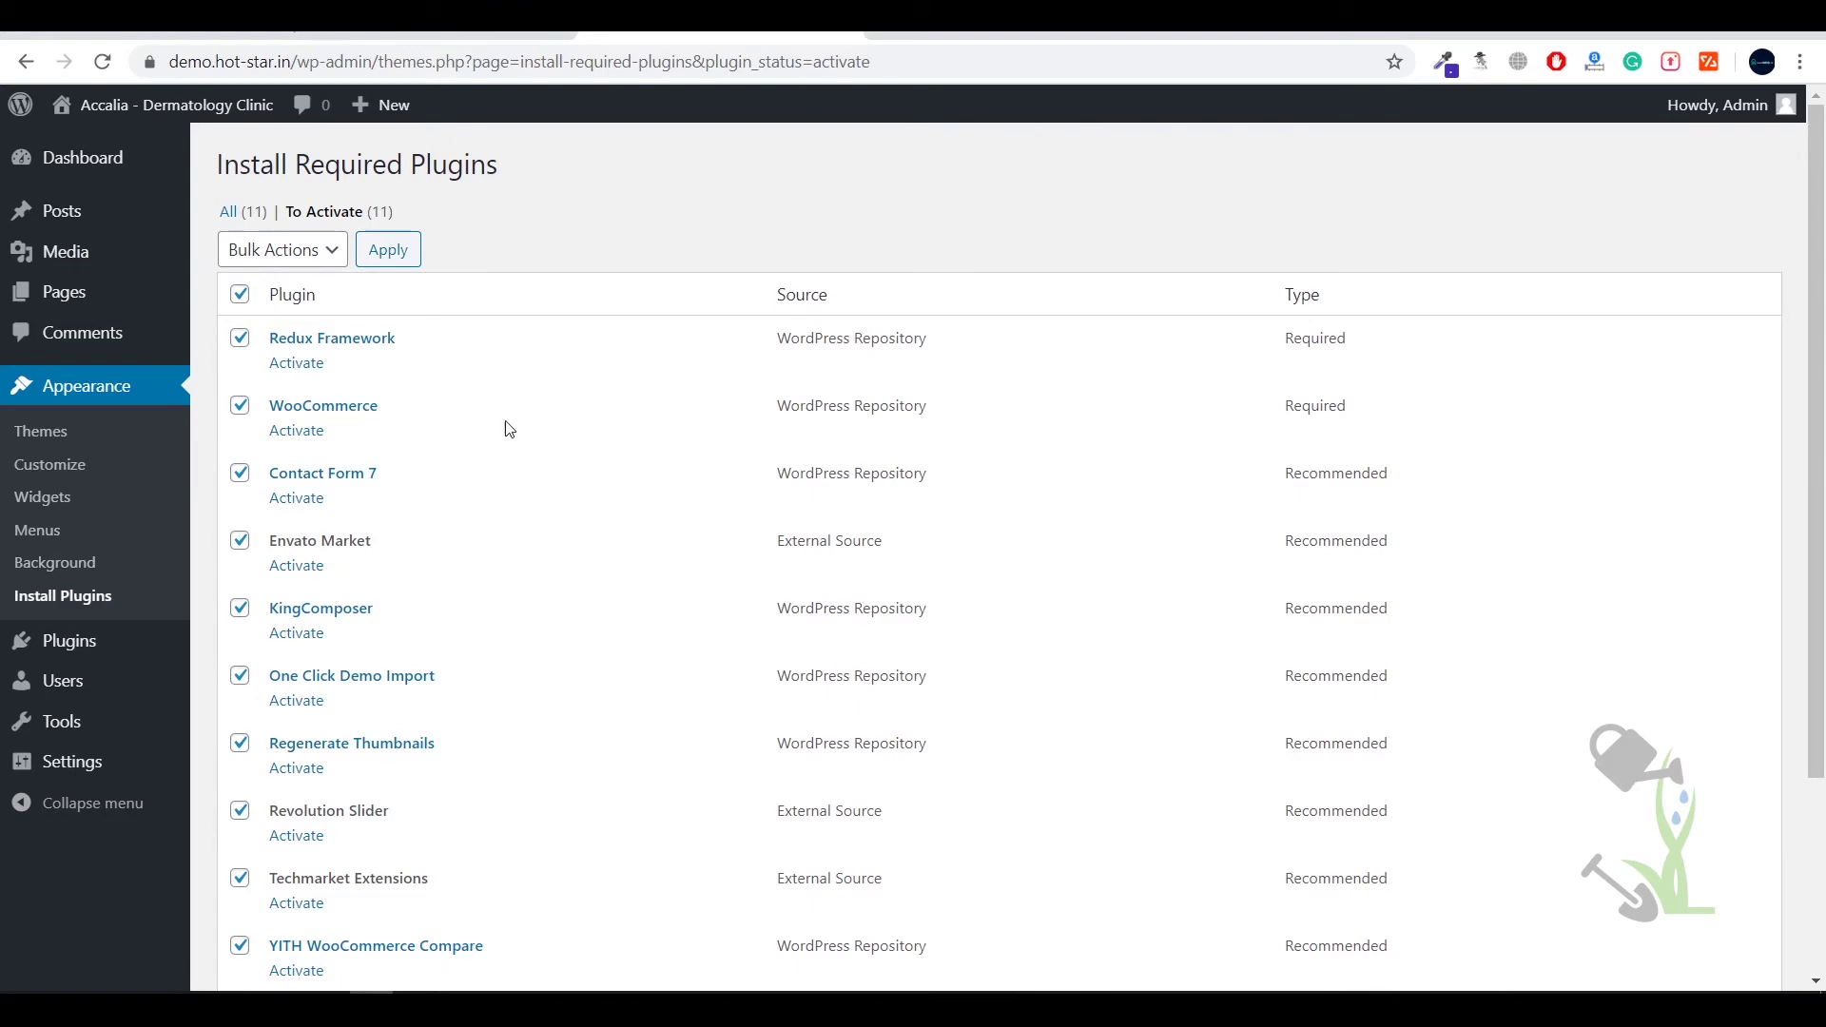
Step: Select all 12 installed plugins and apply the Activate bulk action
mouse_move(51, 656)
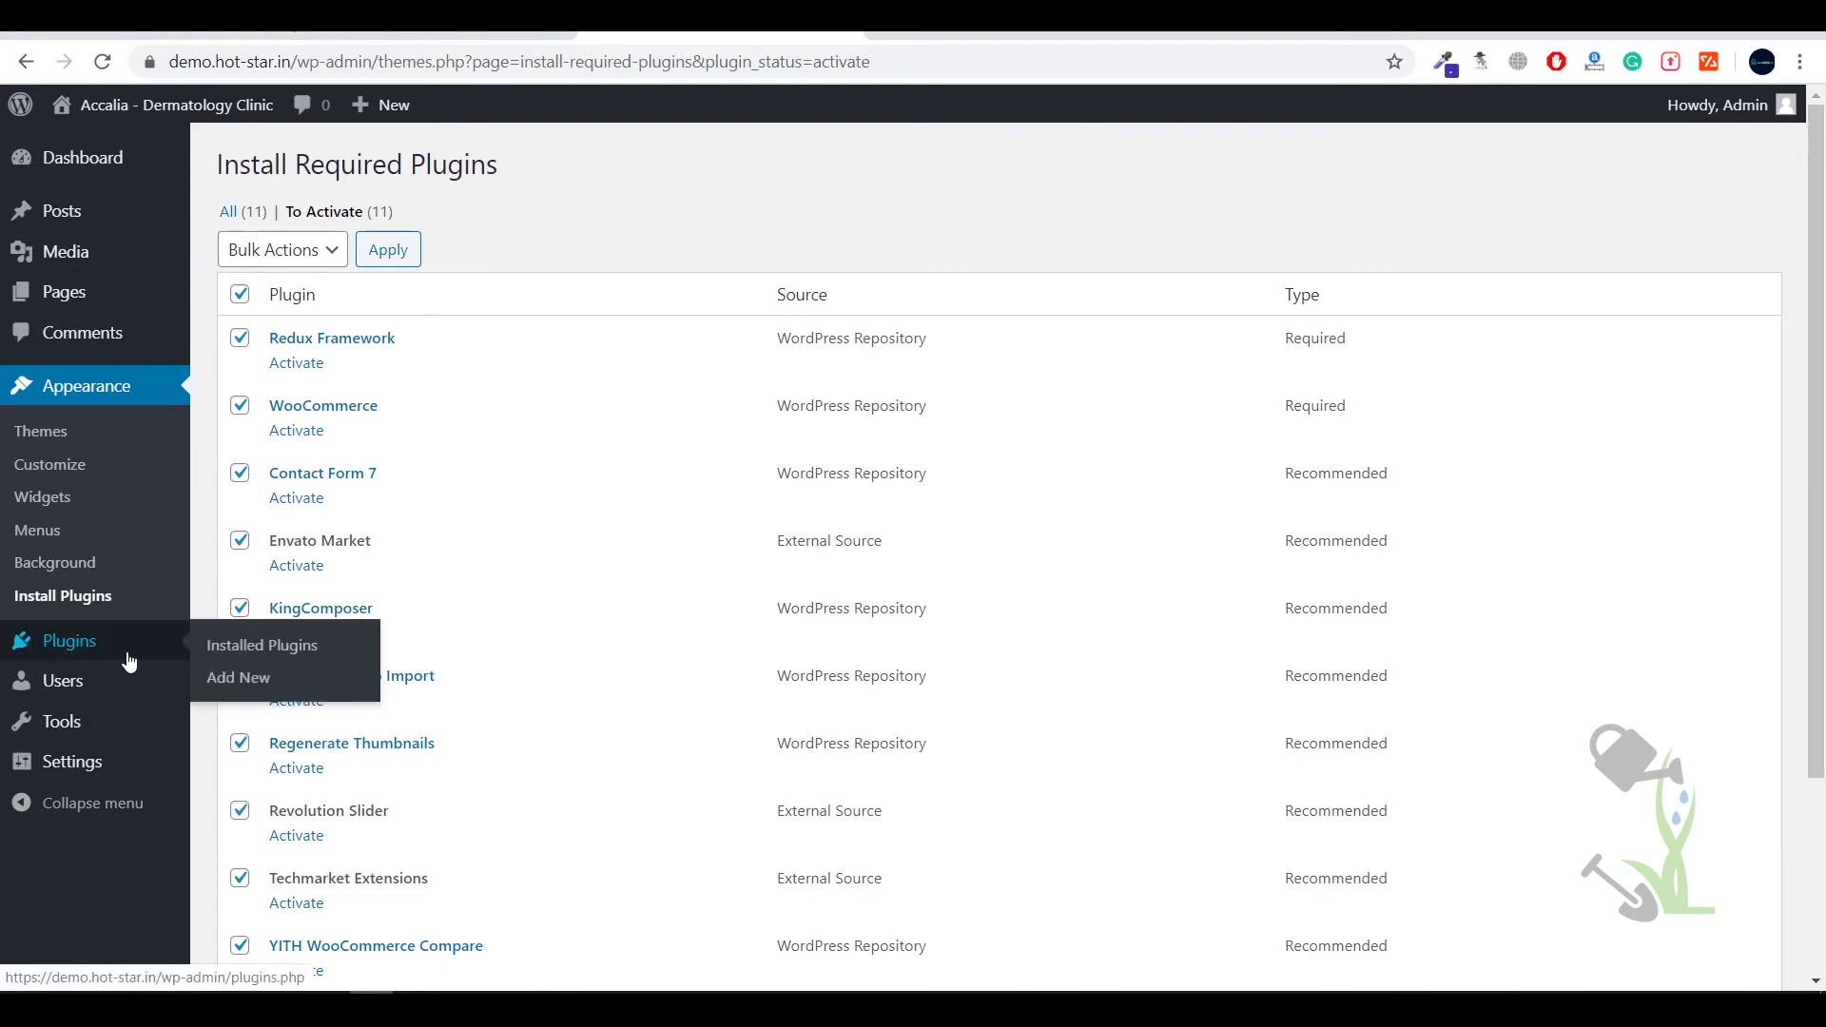
left_click(237, 647)
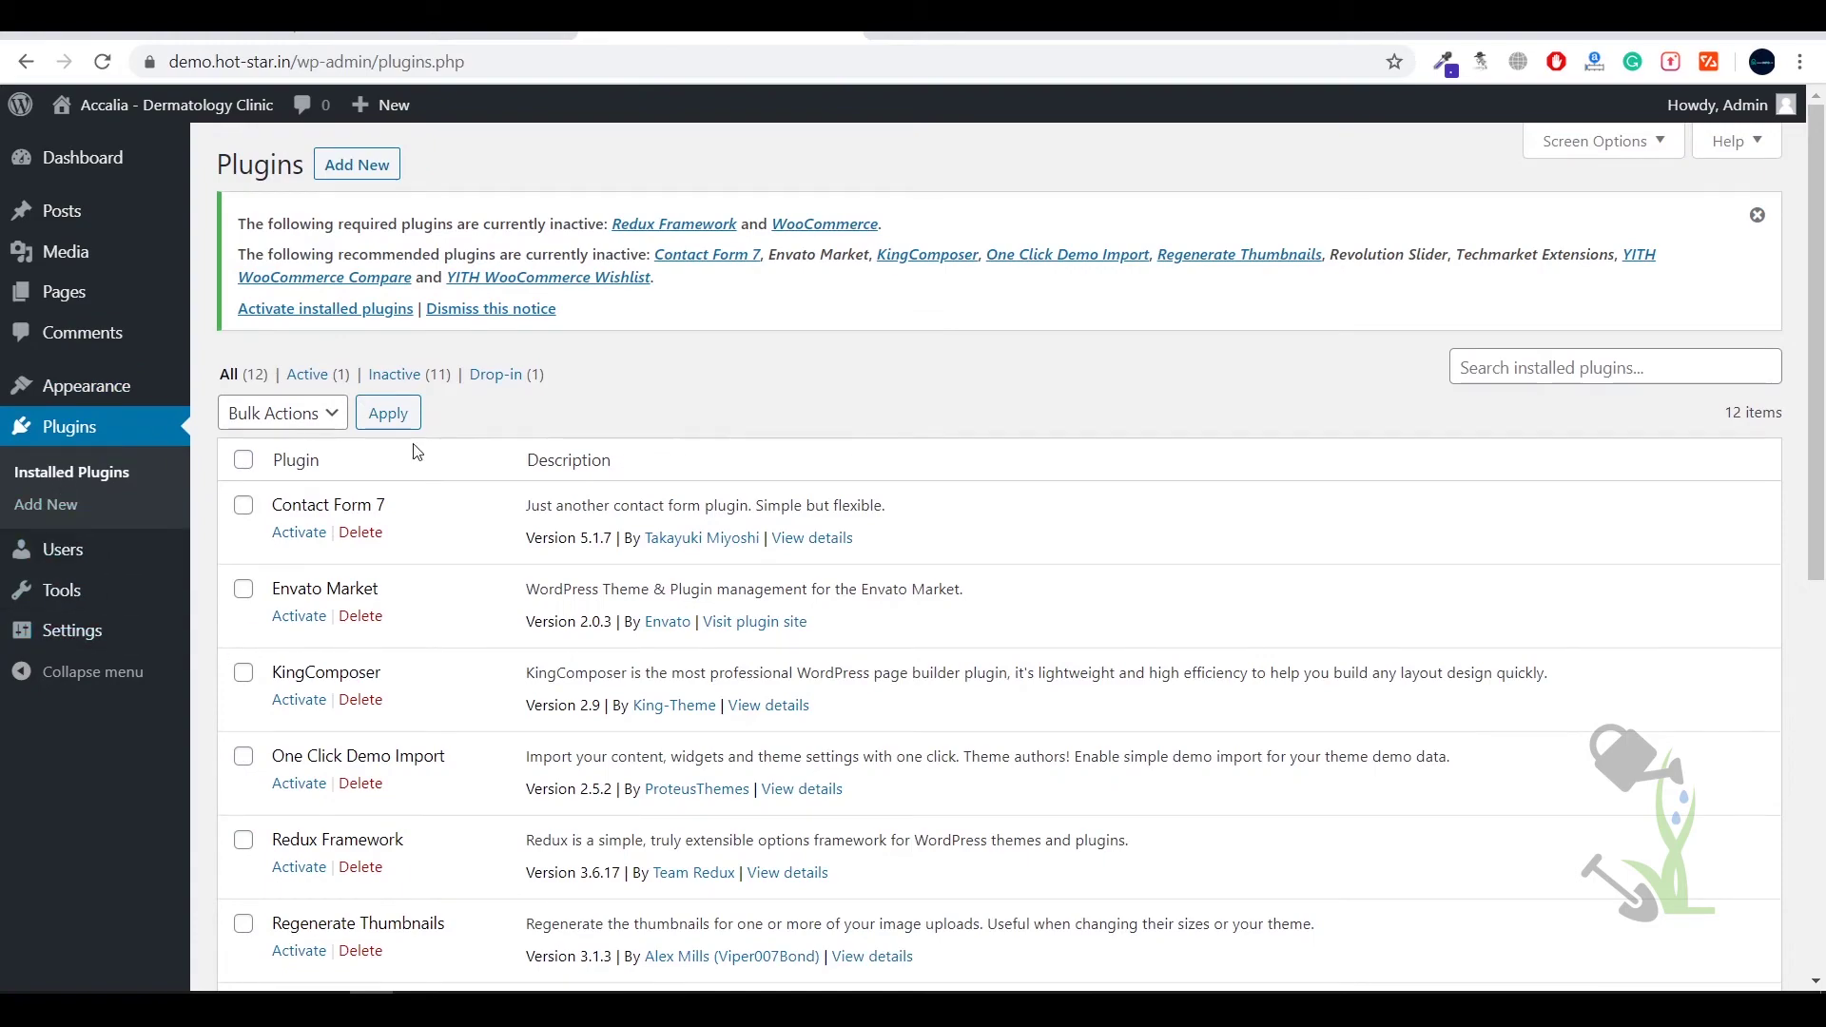
scroll(476, 411, "down", 7)
scroll(26, 494, "up", 7)
left_click(246, 462)
left_click(299, 415)
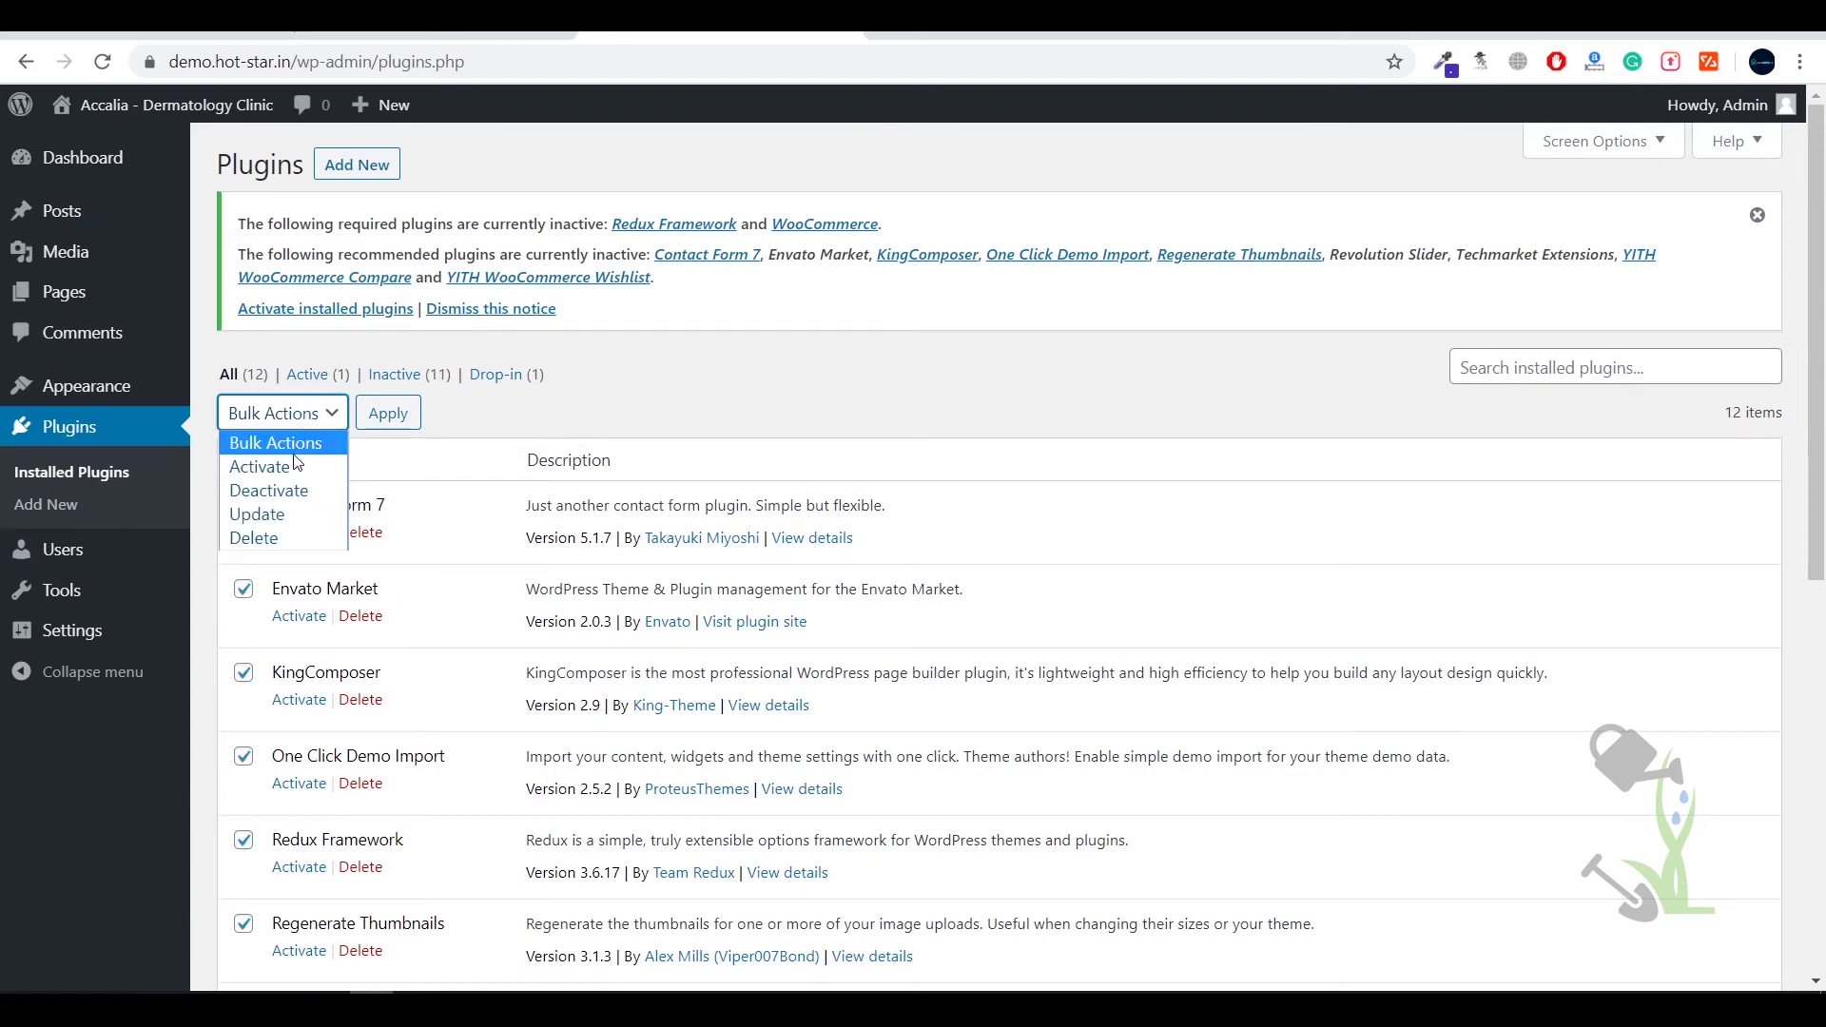
left_click(297, 466)
left_click(416, 416)
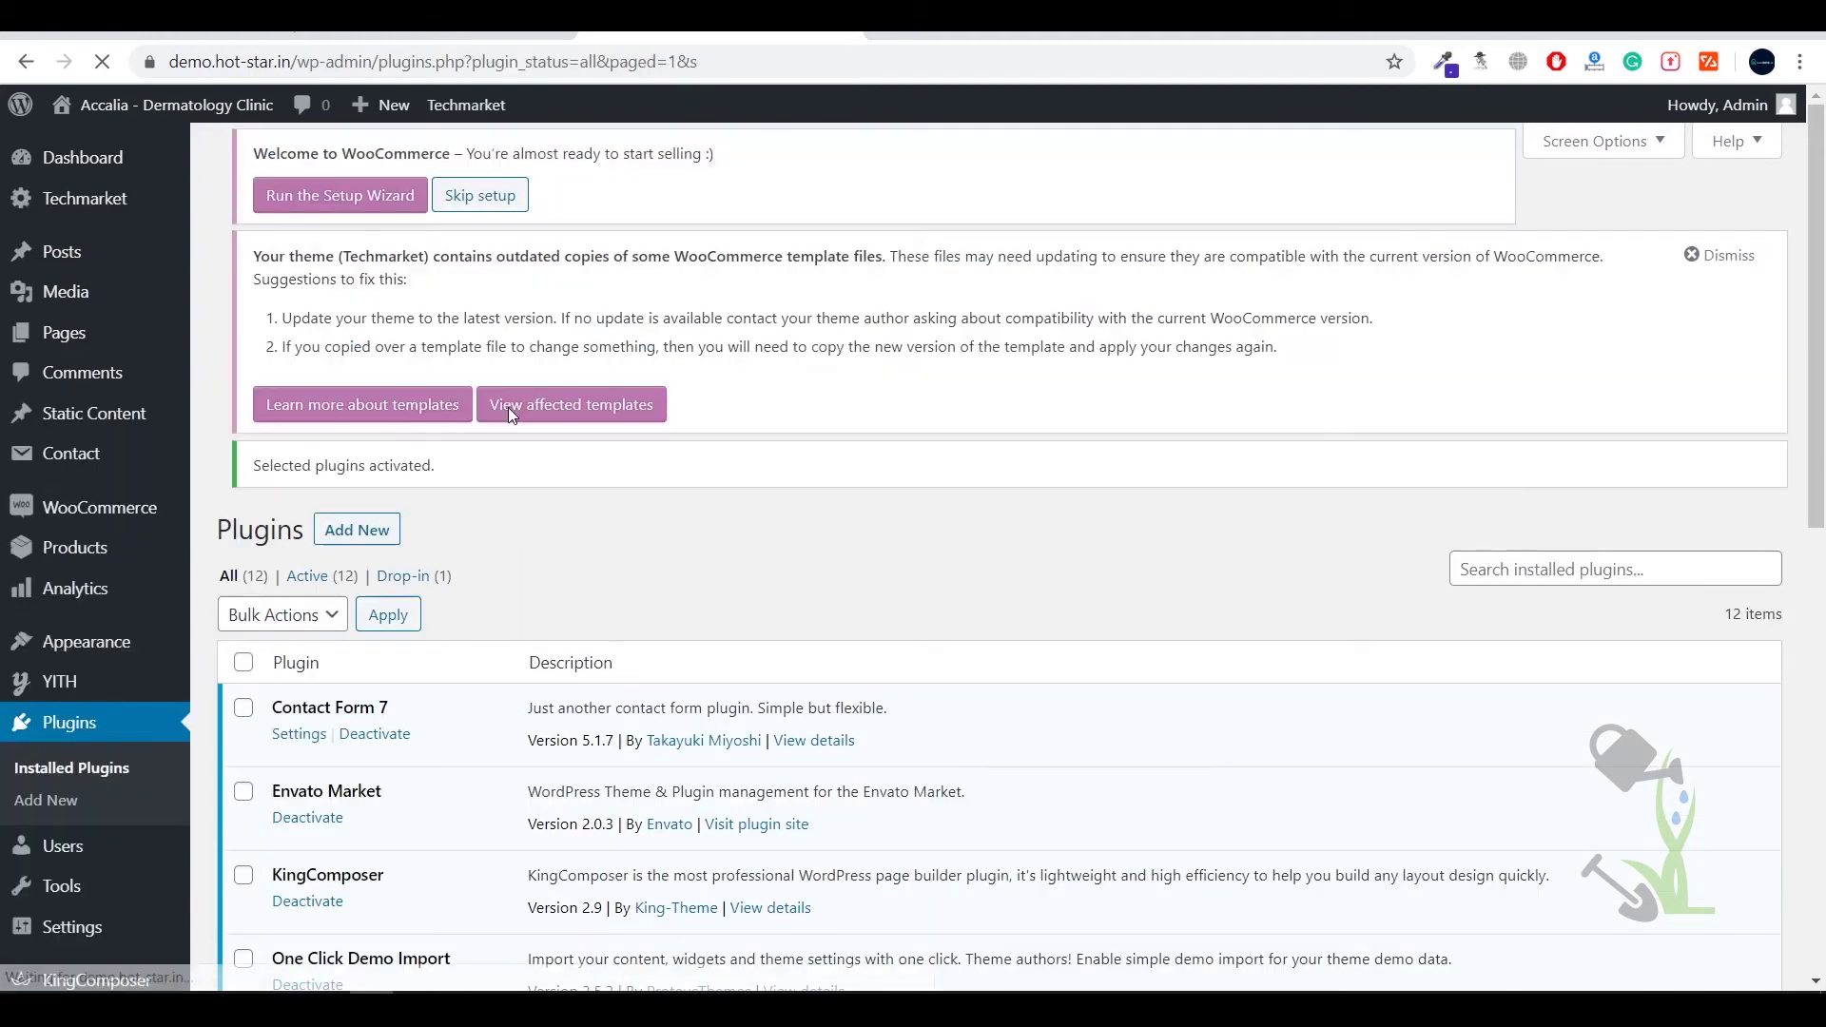
scroll(601, 559, "down", 8)
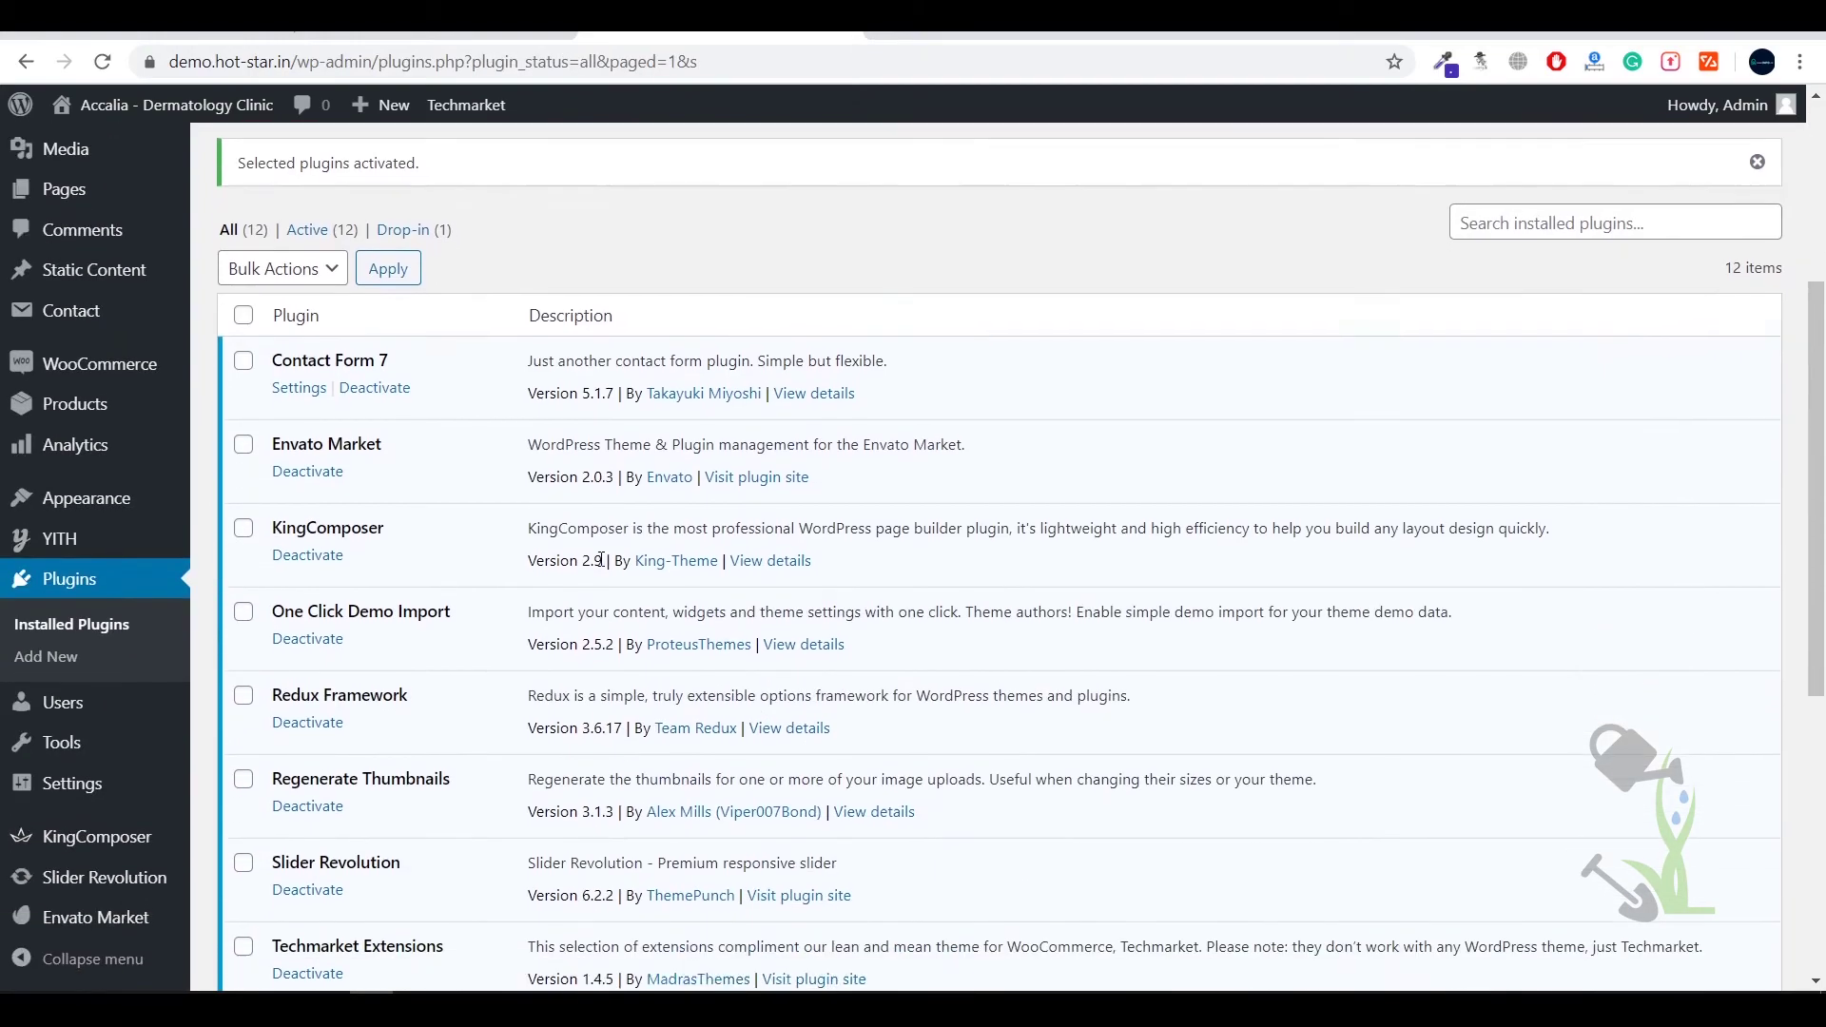
scroll(601, 559, "up", 4)
scroll(600, 559, "up", 5)
mouse_move(181, 106)
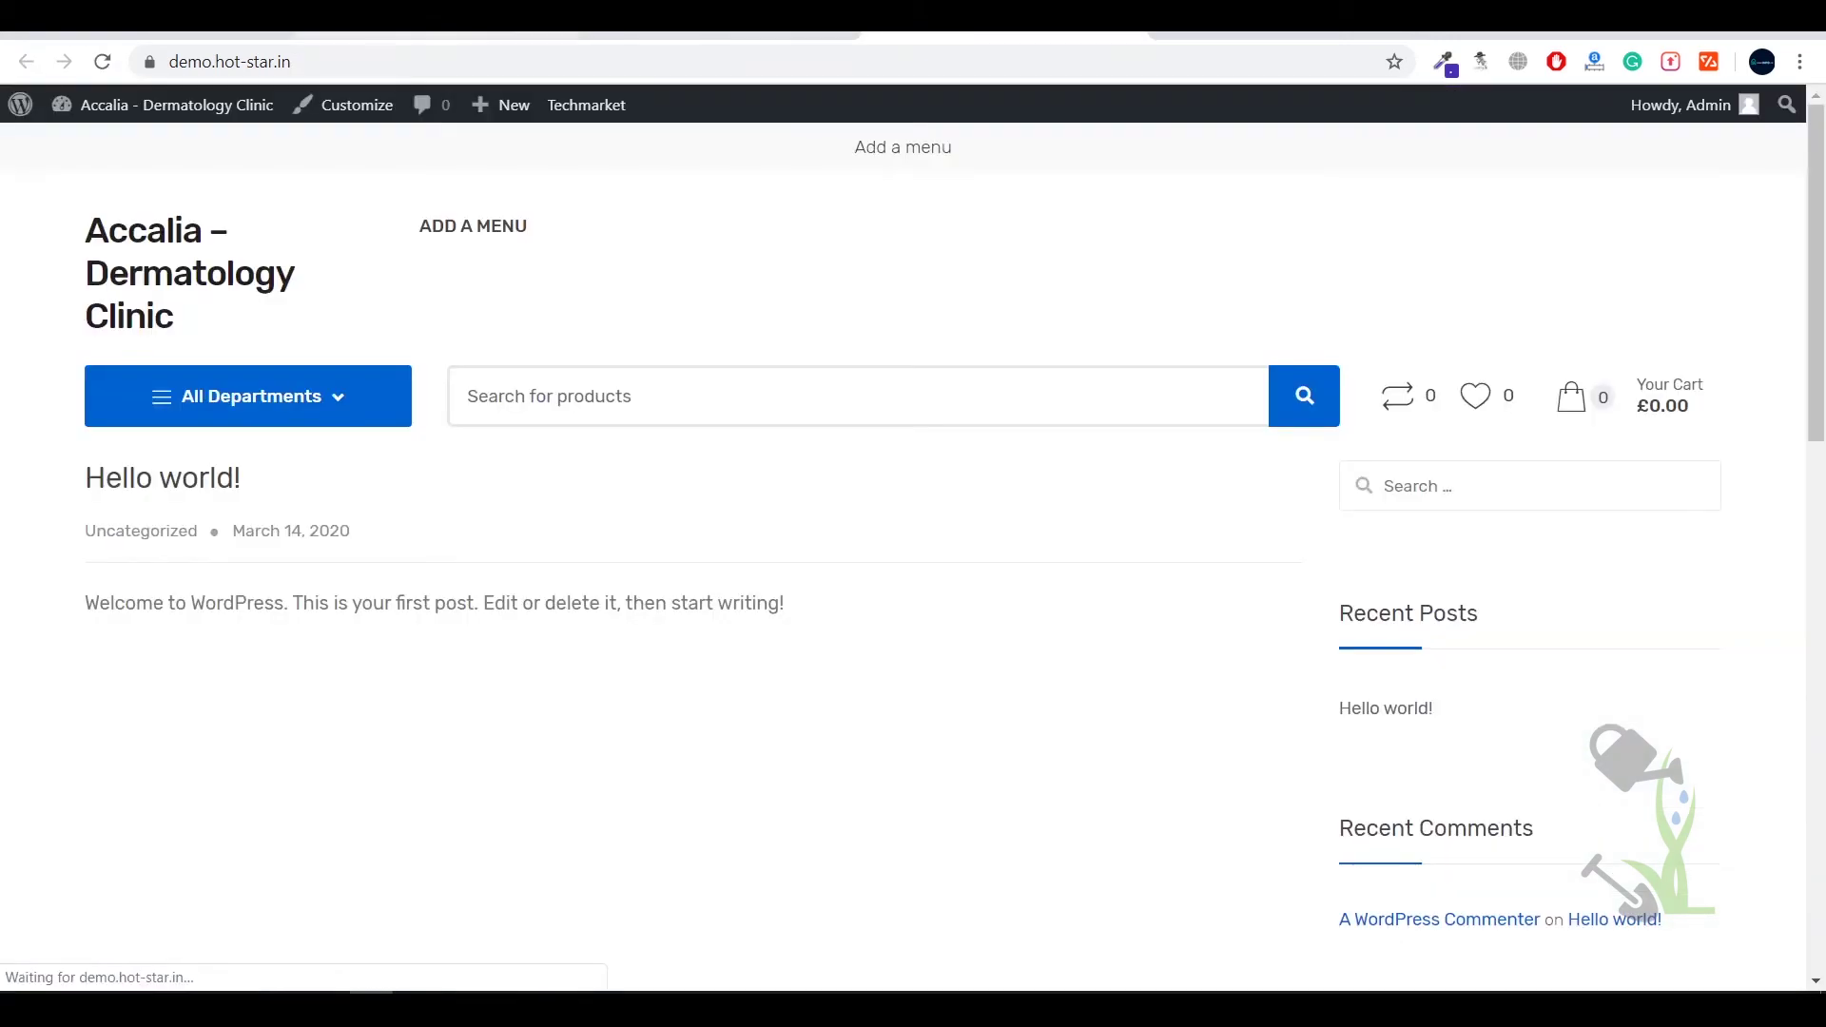
Step: Scroll the Techmarket-styled front page down to the footer and back
scroll(823, 278, "down", 15)
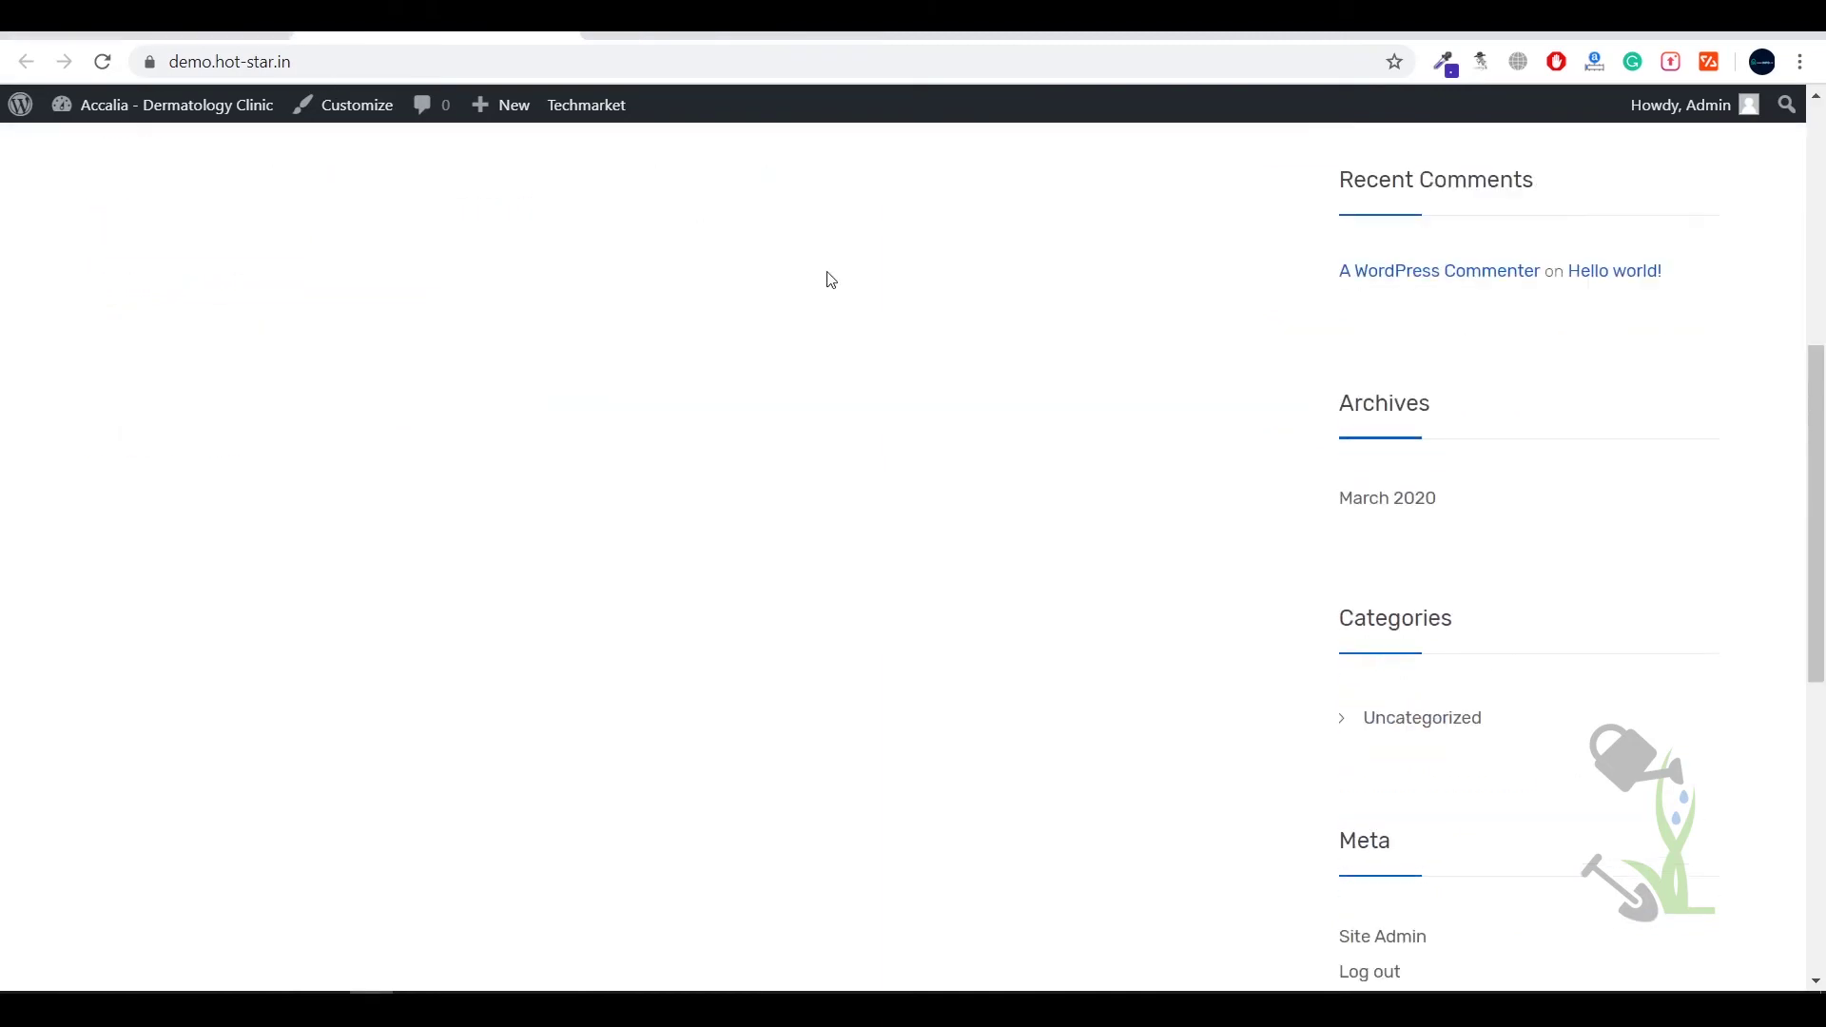
scroll(827, 282, "up", 5)
scroll(827, 282, "down", 5)
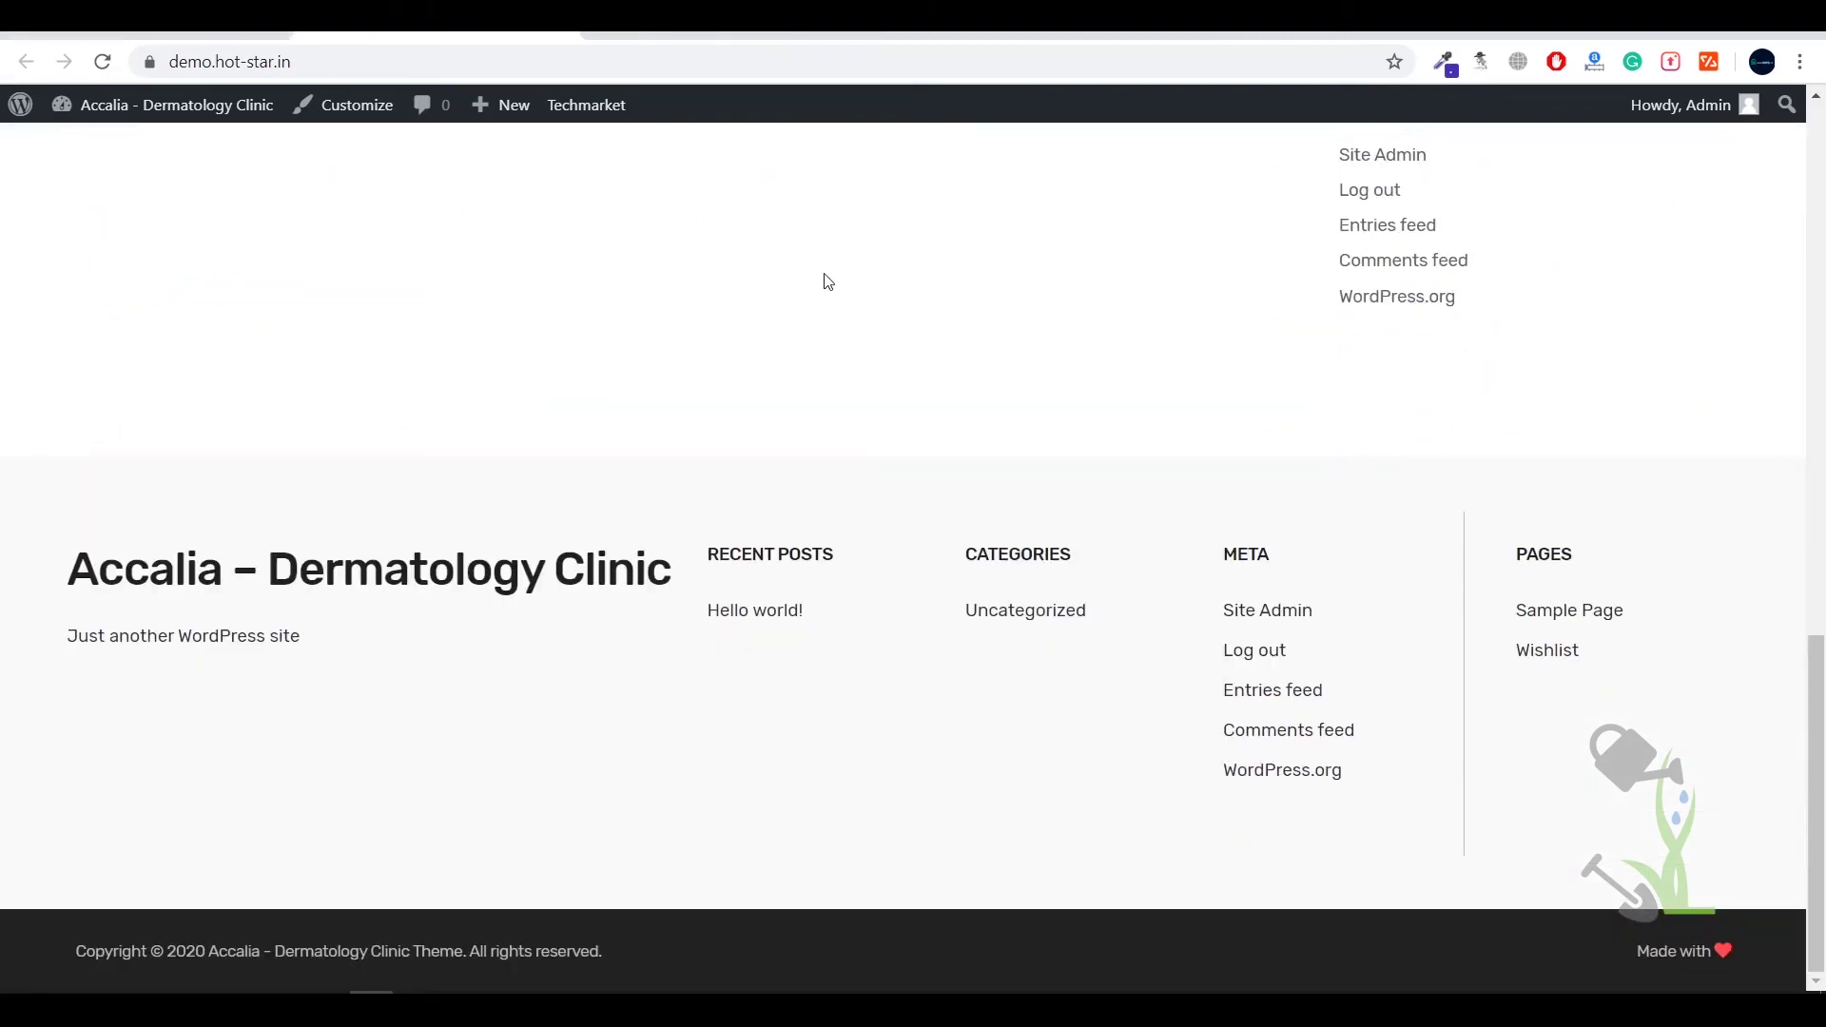
scroll(827, 282, "up", 15)
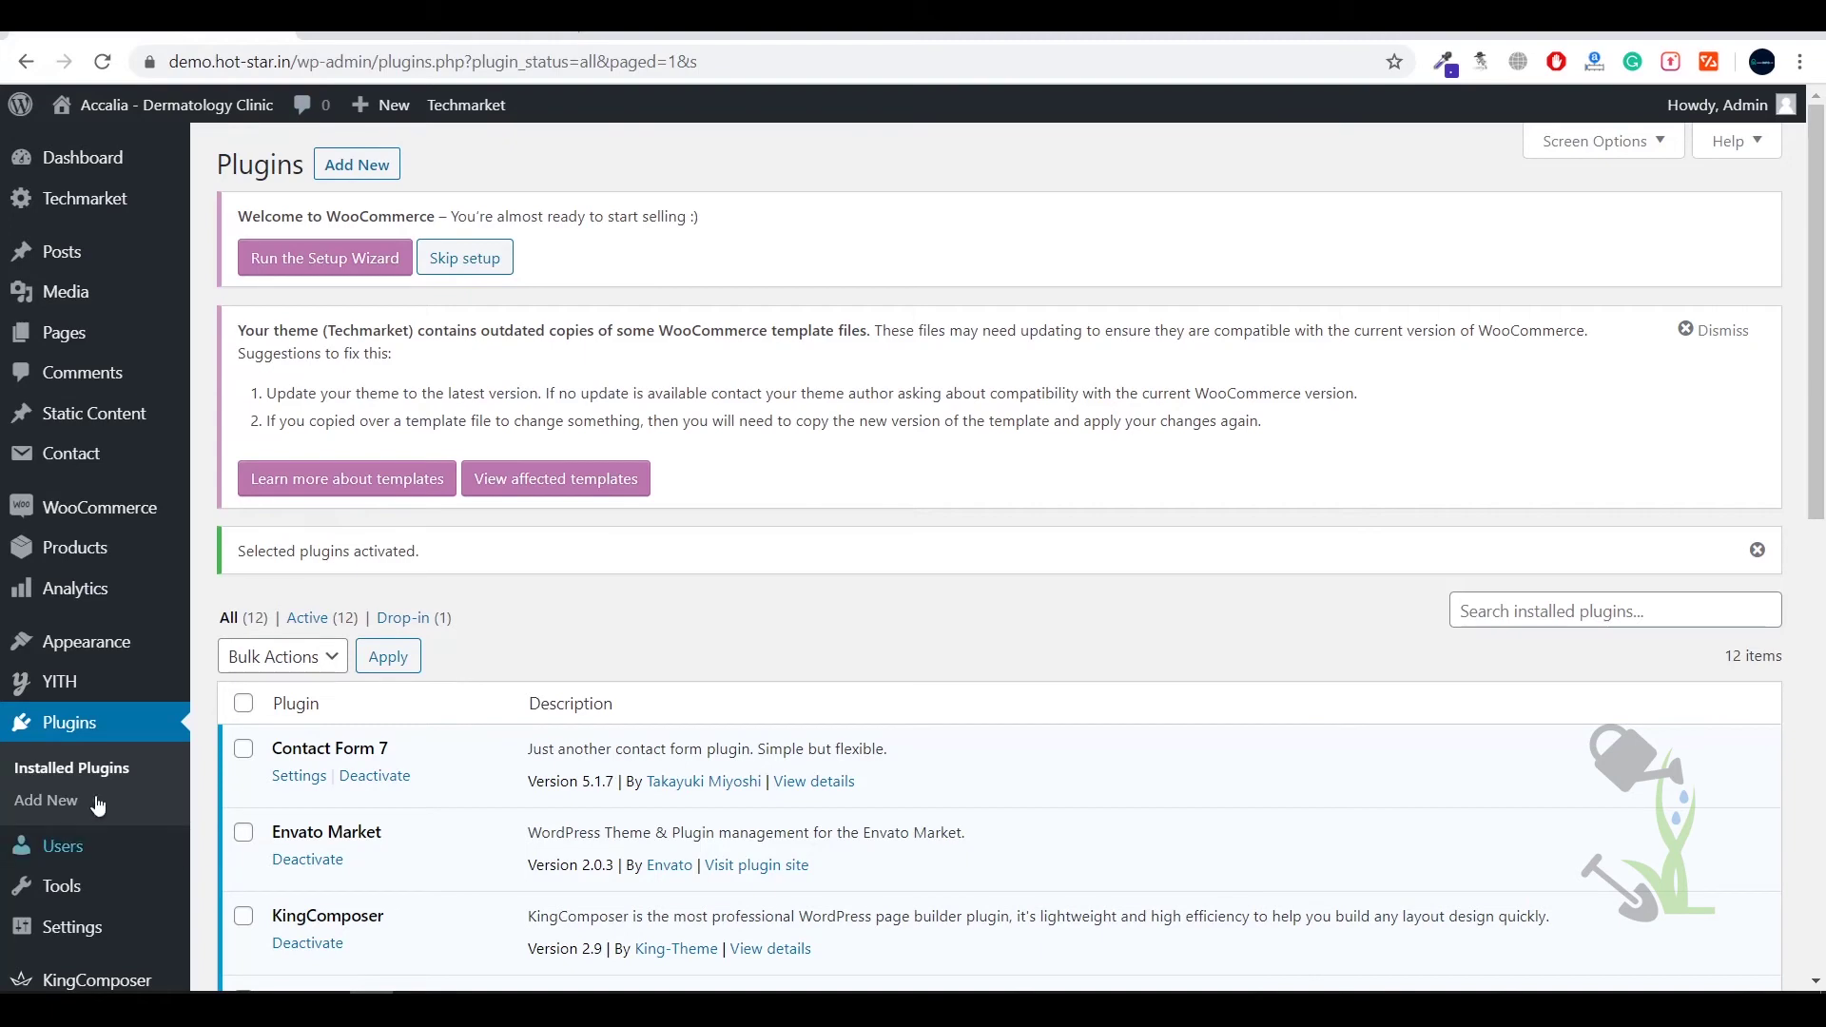
Step: From the Plugins page, go to Appearance > Import Demo Data
scroll(105, 837, "down", 5)
mouse_move(113, 719)
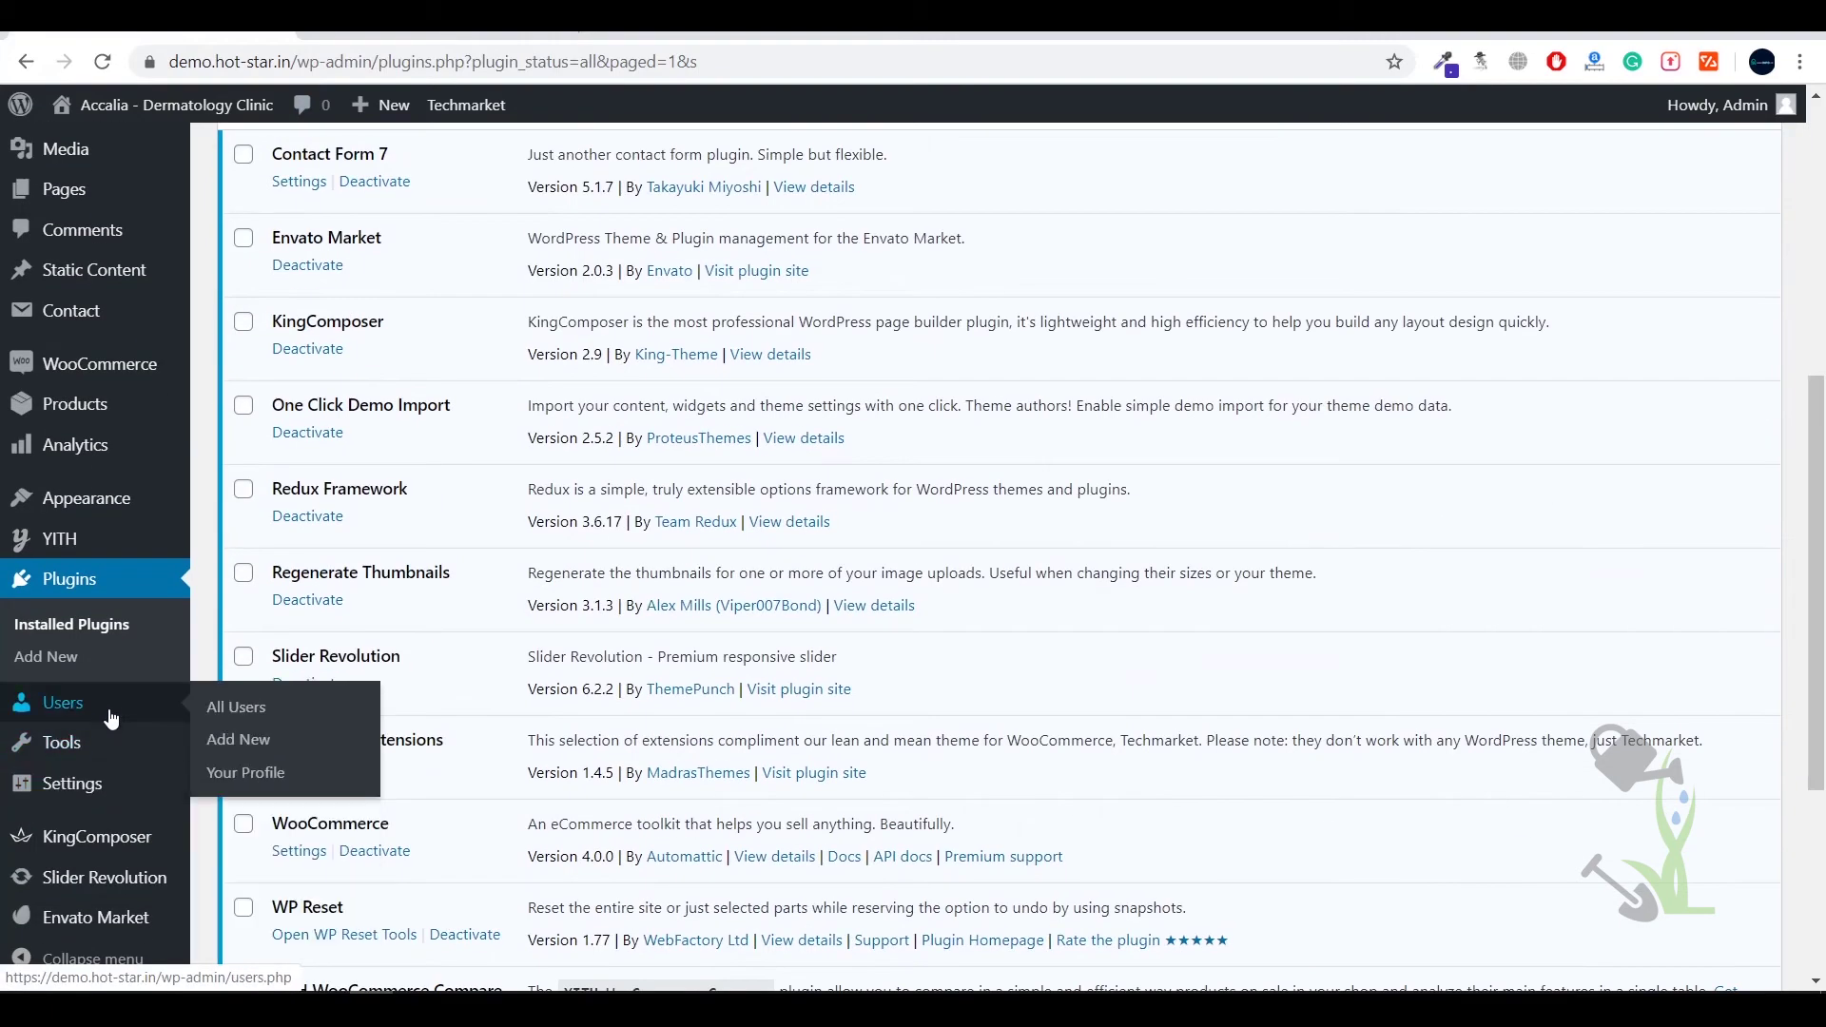
mouse_move(134, 501)
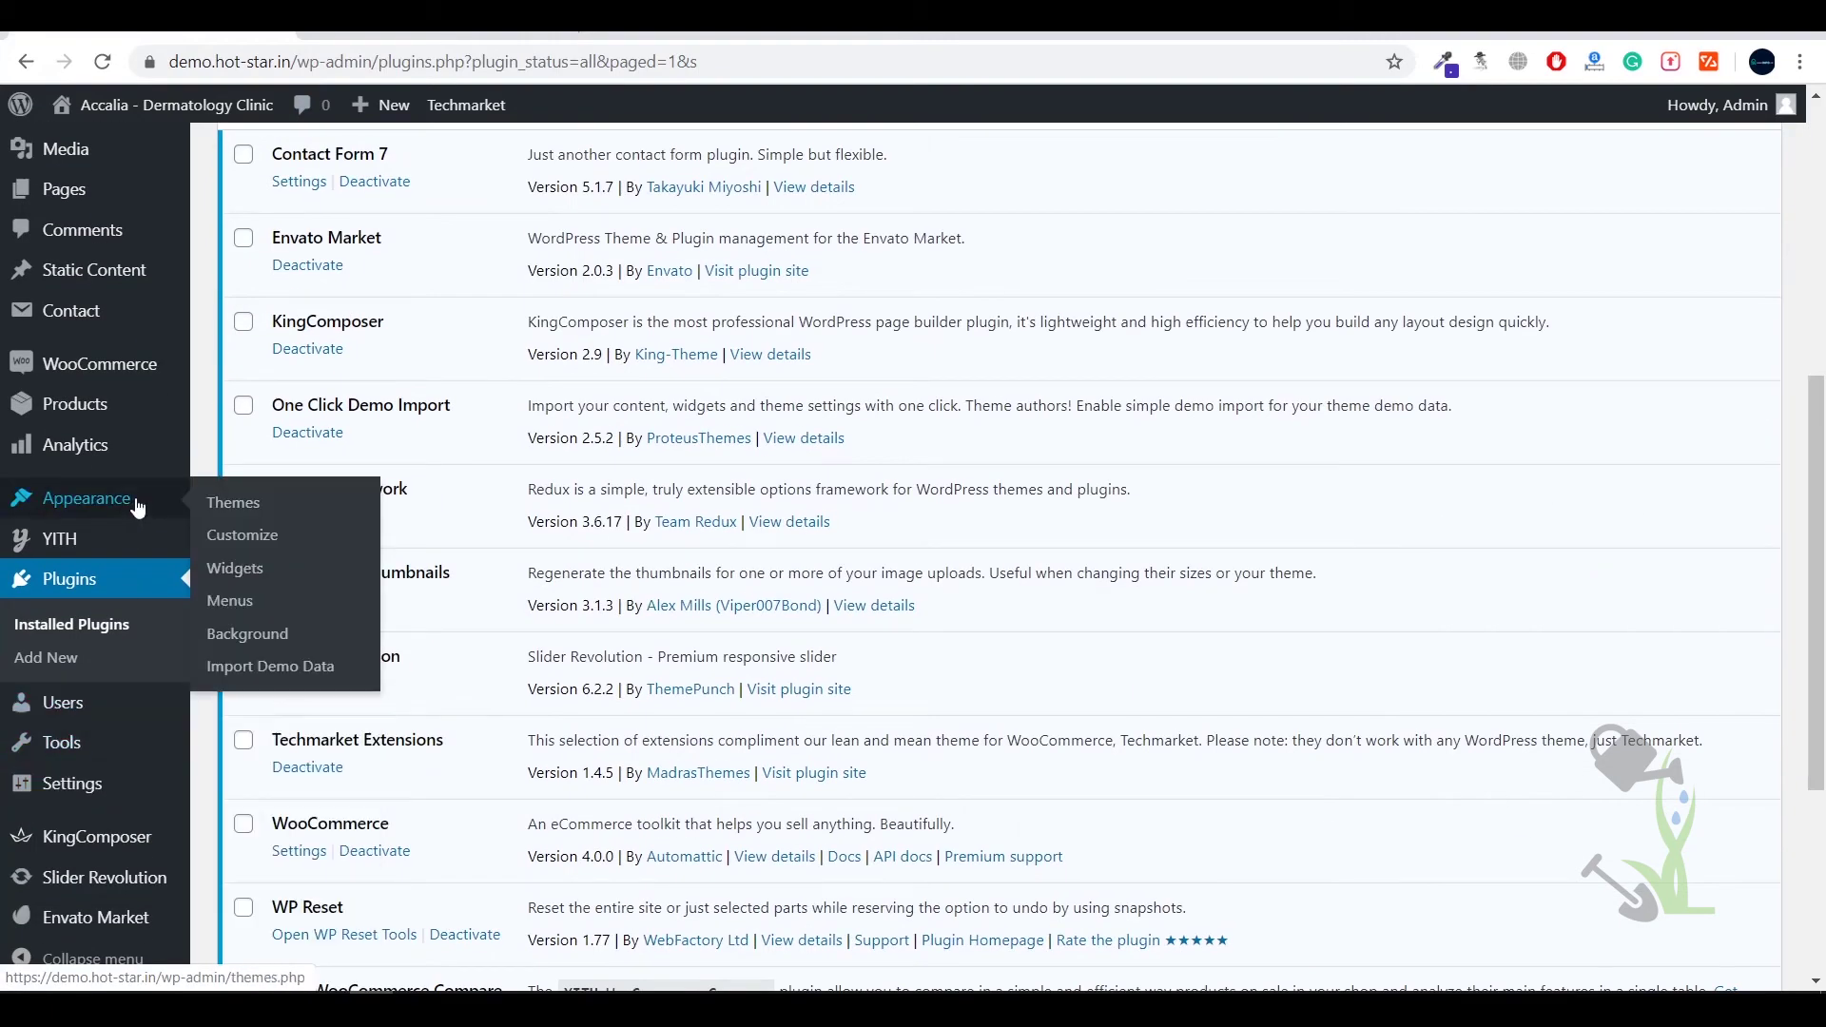
left_click(256, 679)
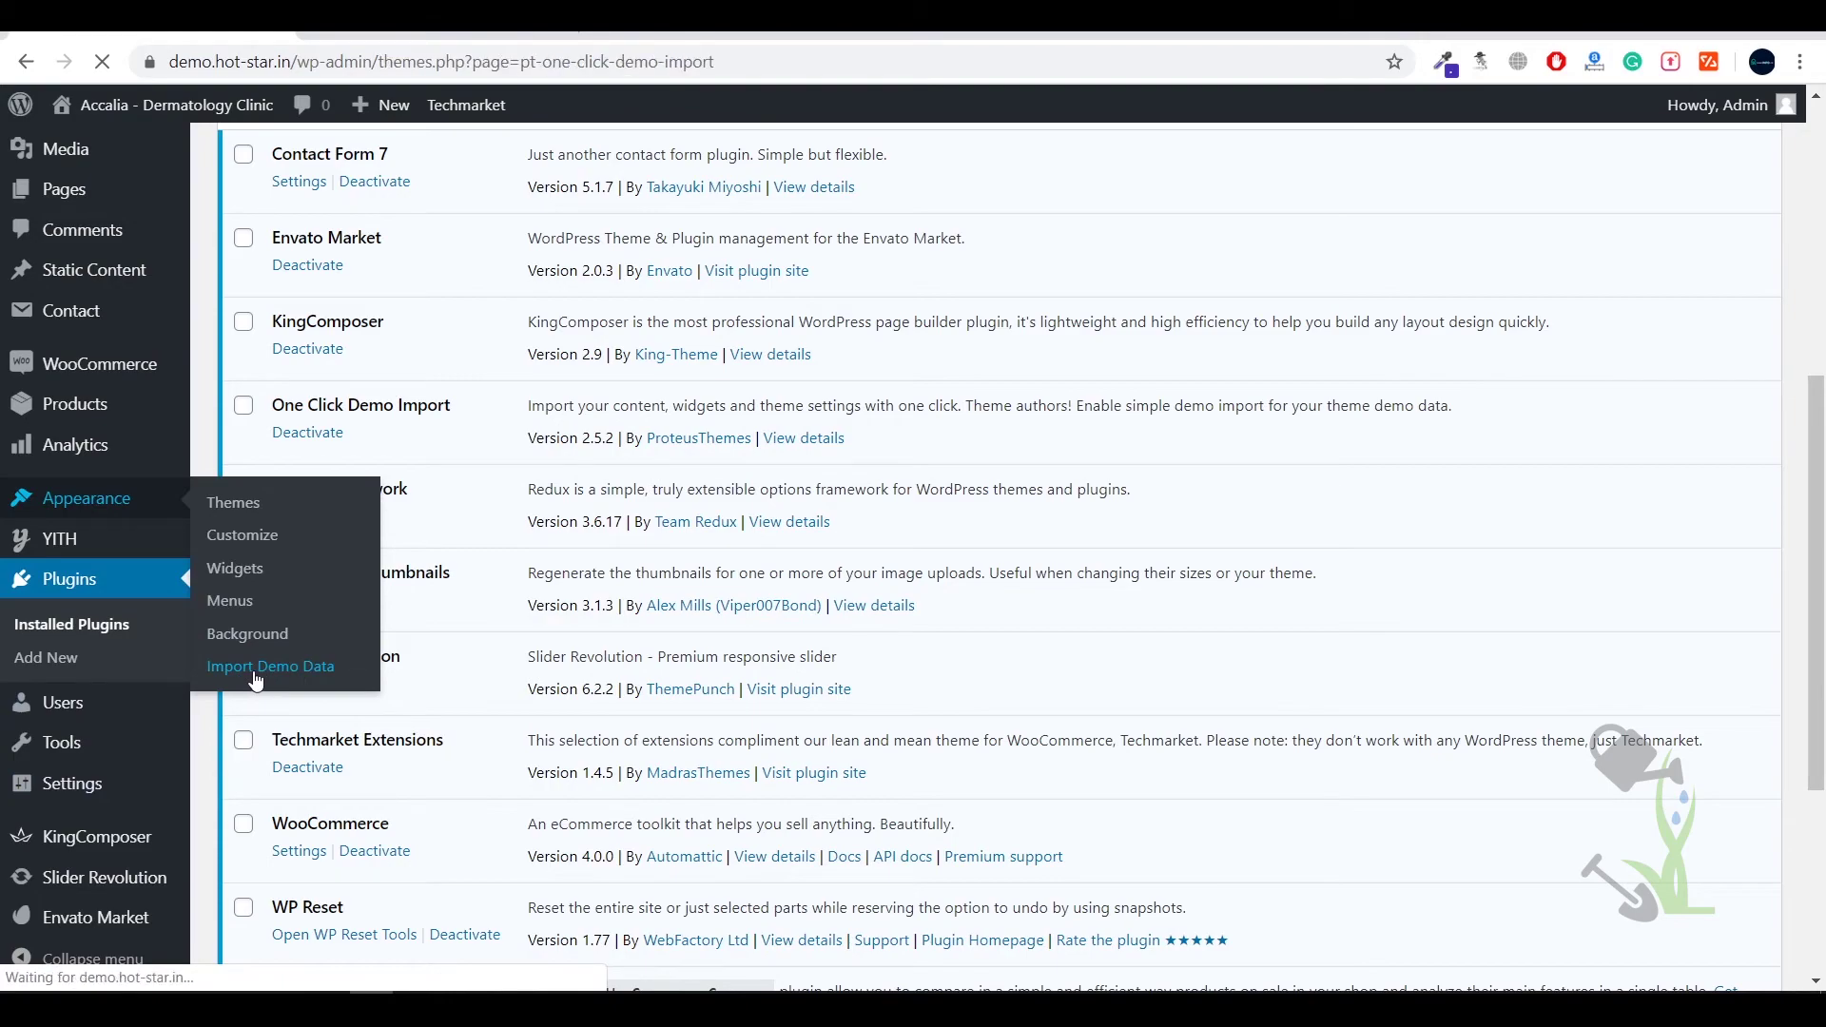
Step: Import the Gardenmarket demo from its card, confirming with 'Yes, Import'
scroll(998, 570, "down", 5)
scroll(741, 701, "down", 10)
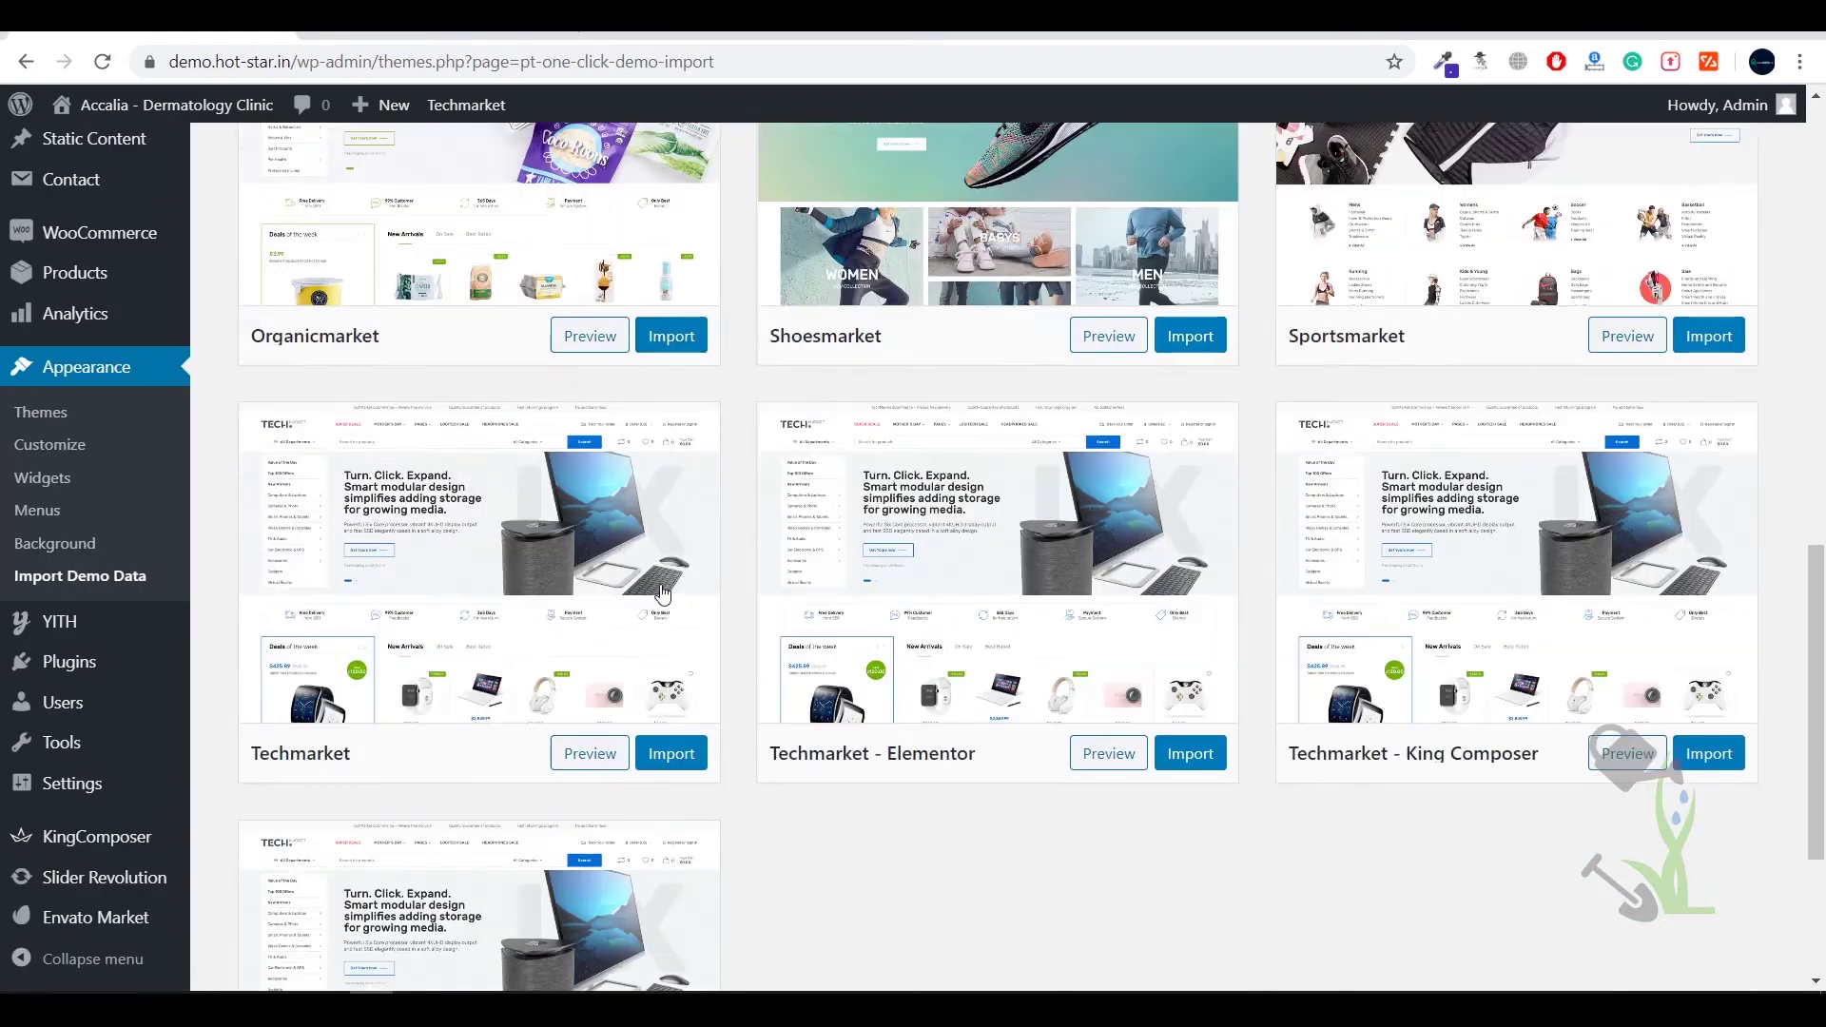
scroll(742, 702, "up", 6)
scroll(744, 702, "up", 10)
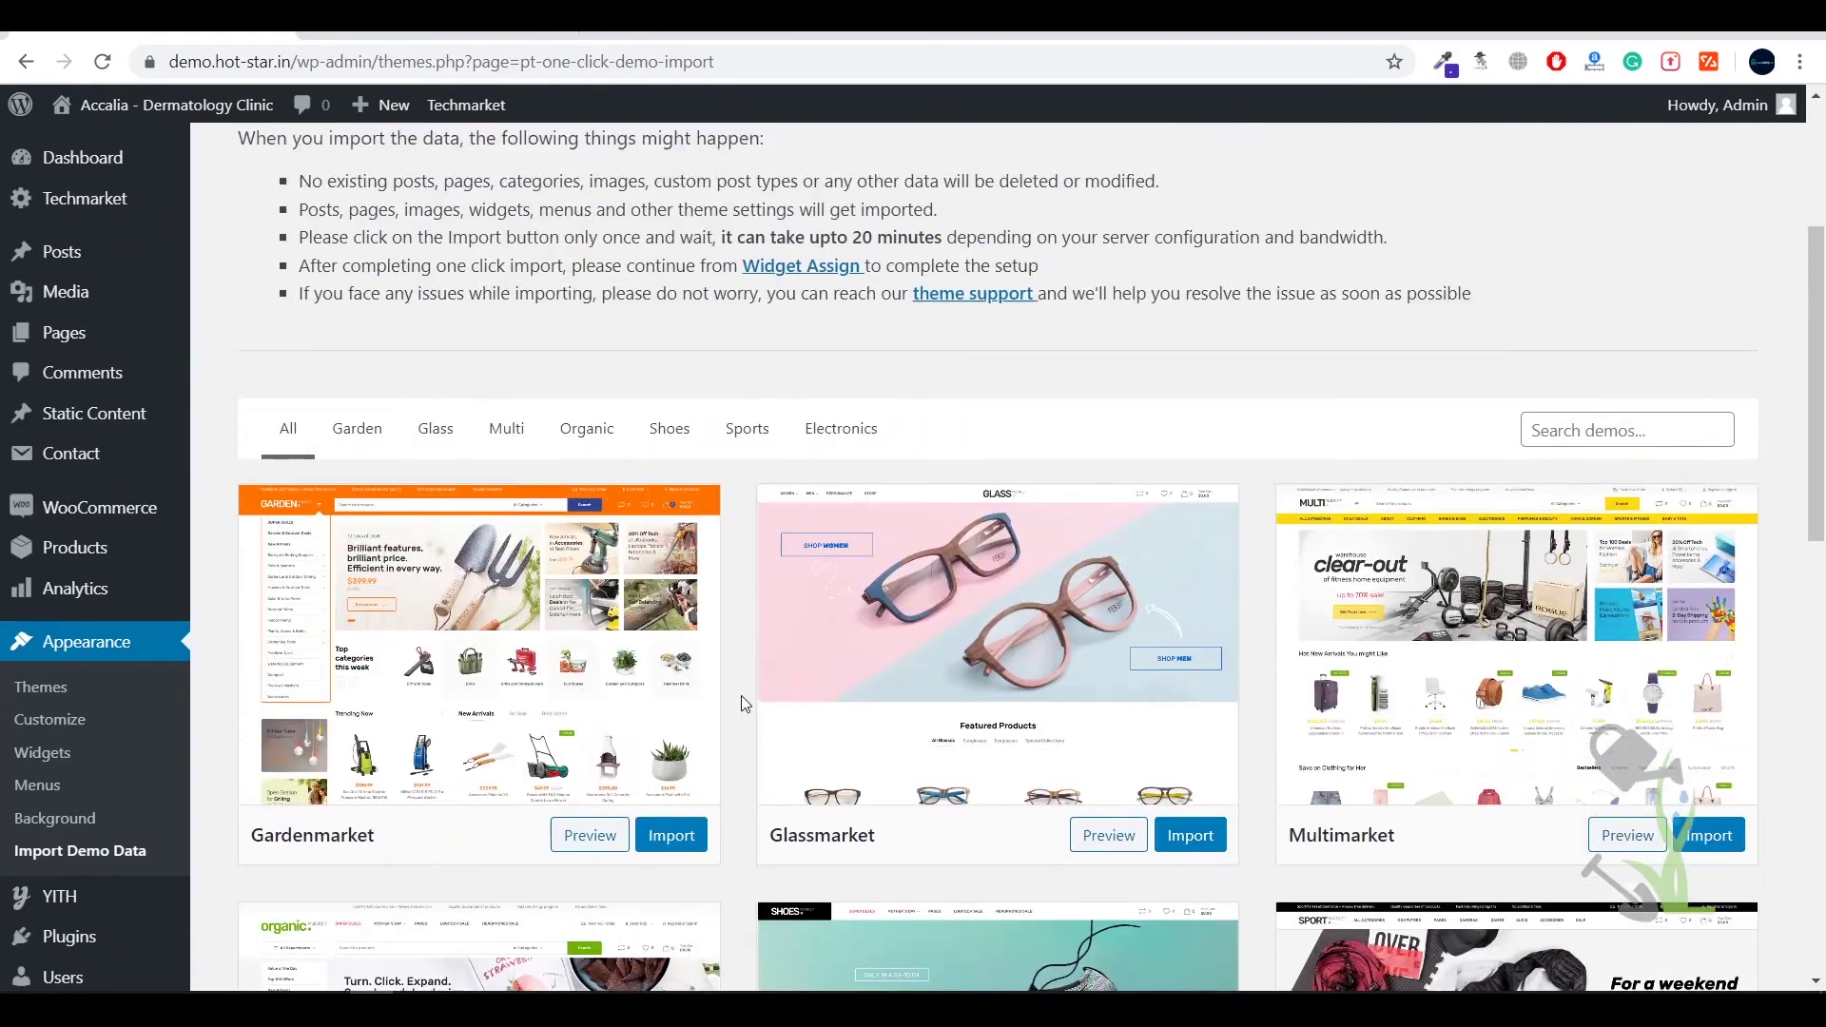
scroll(743, 702, "down", 13)
scroll(740, 697, "down", 3)
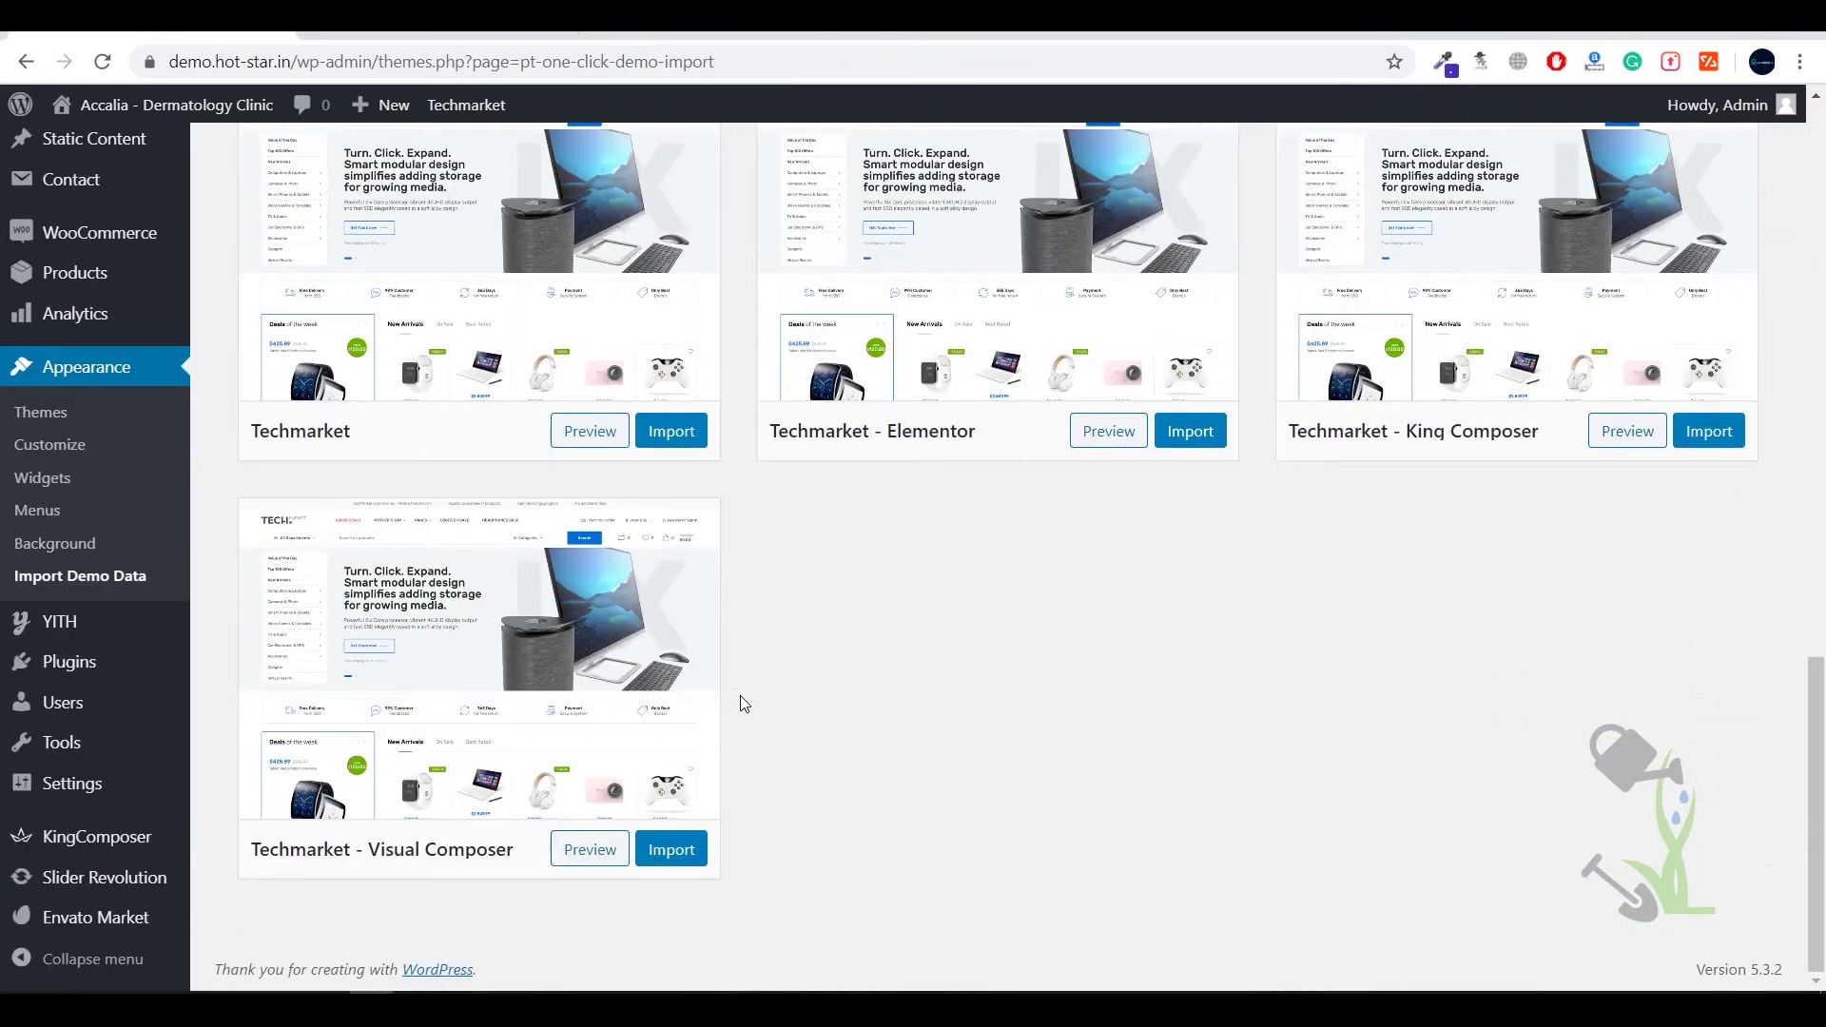
scroll(740, 696, "up", 12)
scroll(738, 697, "down", 12)
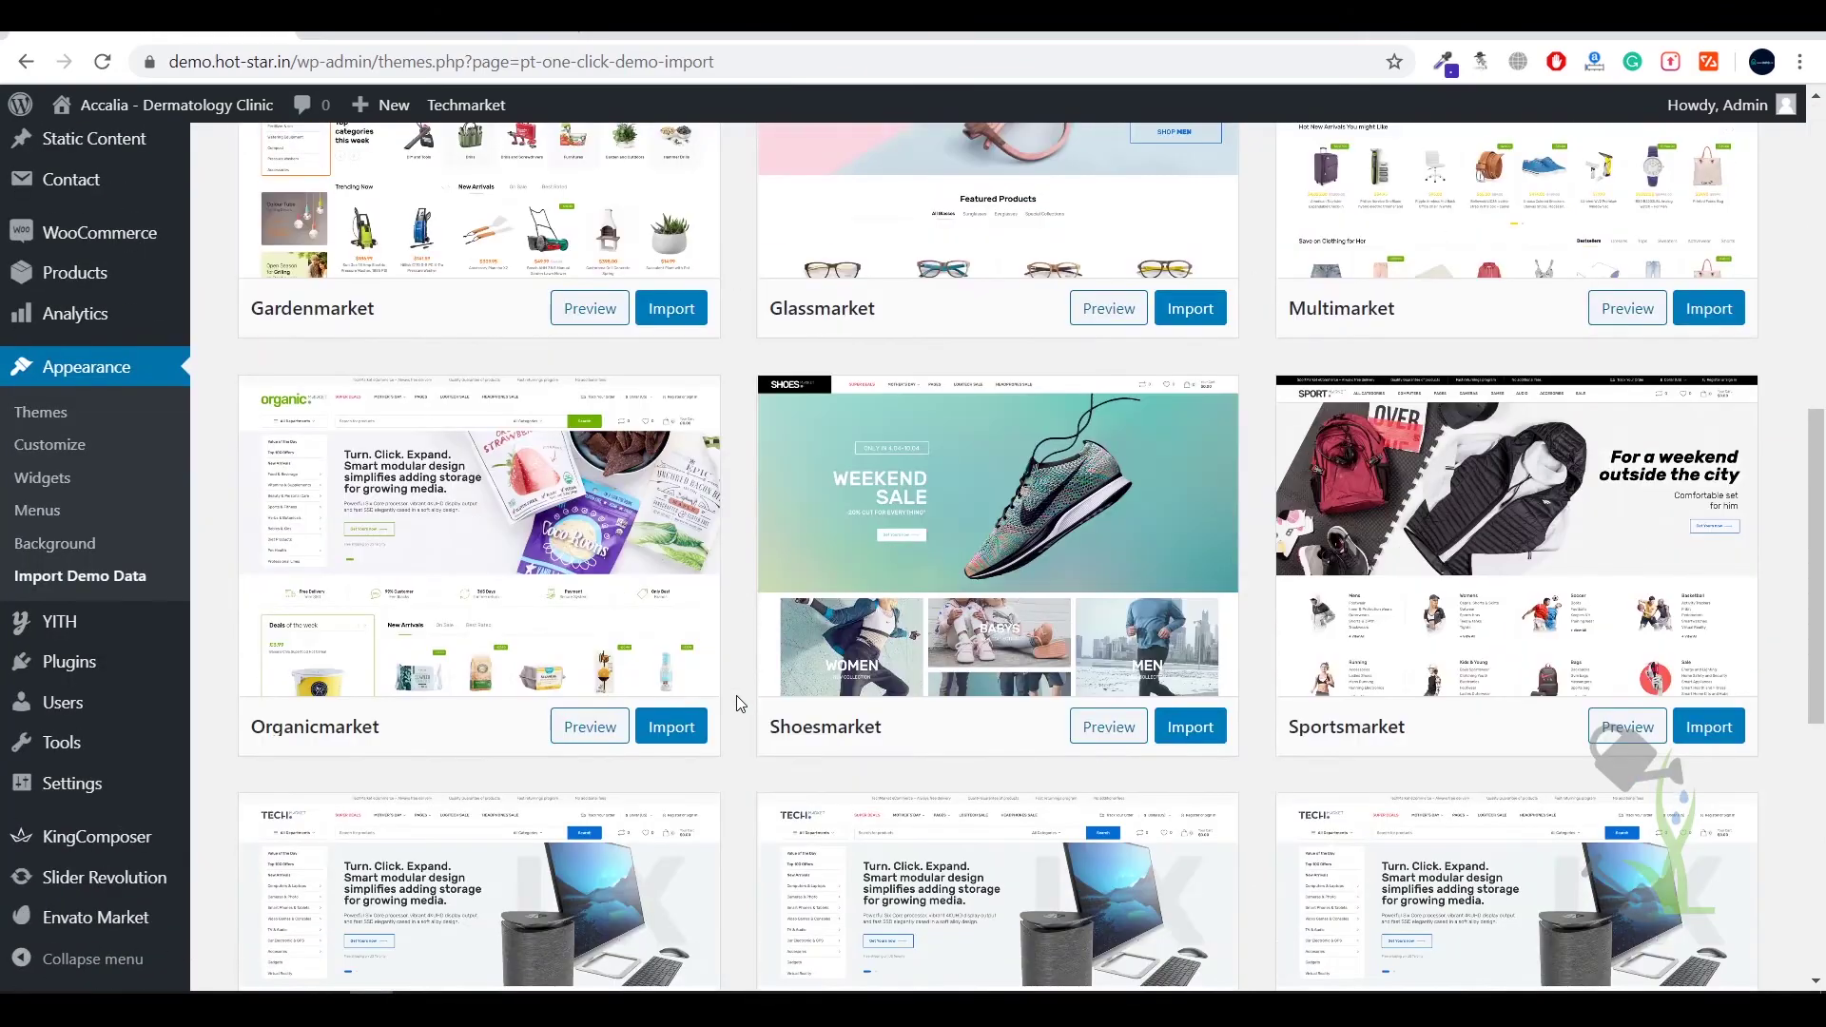
scroll(628, 708, "up", 3)
scroll(719, 678, "up", 10)
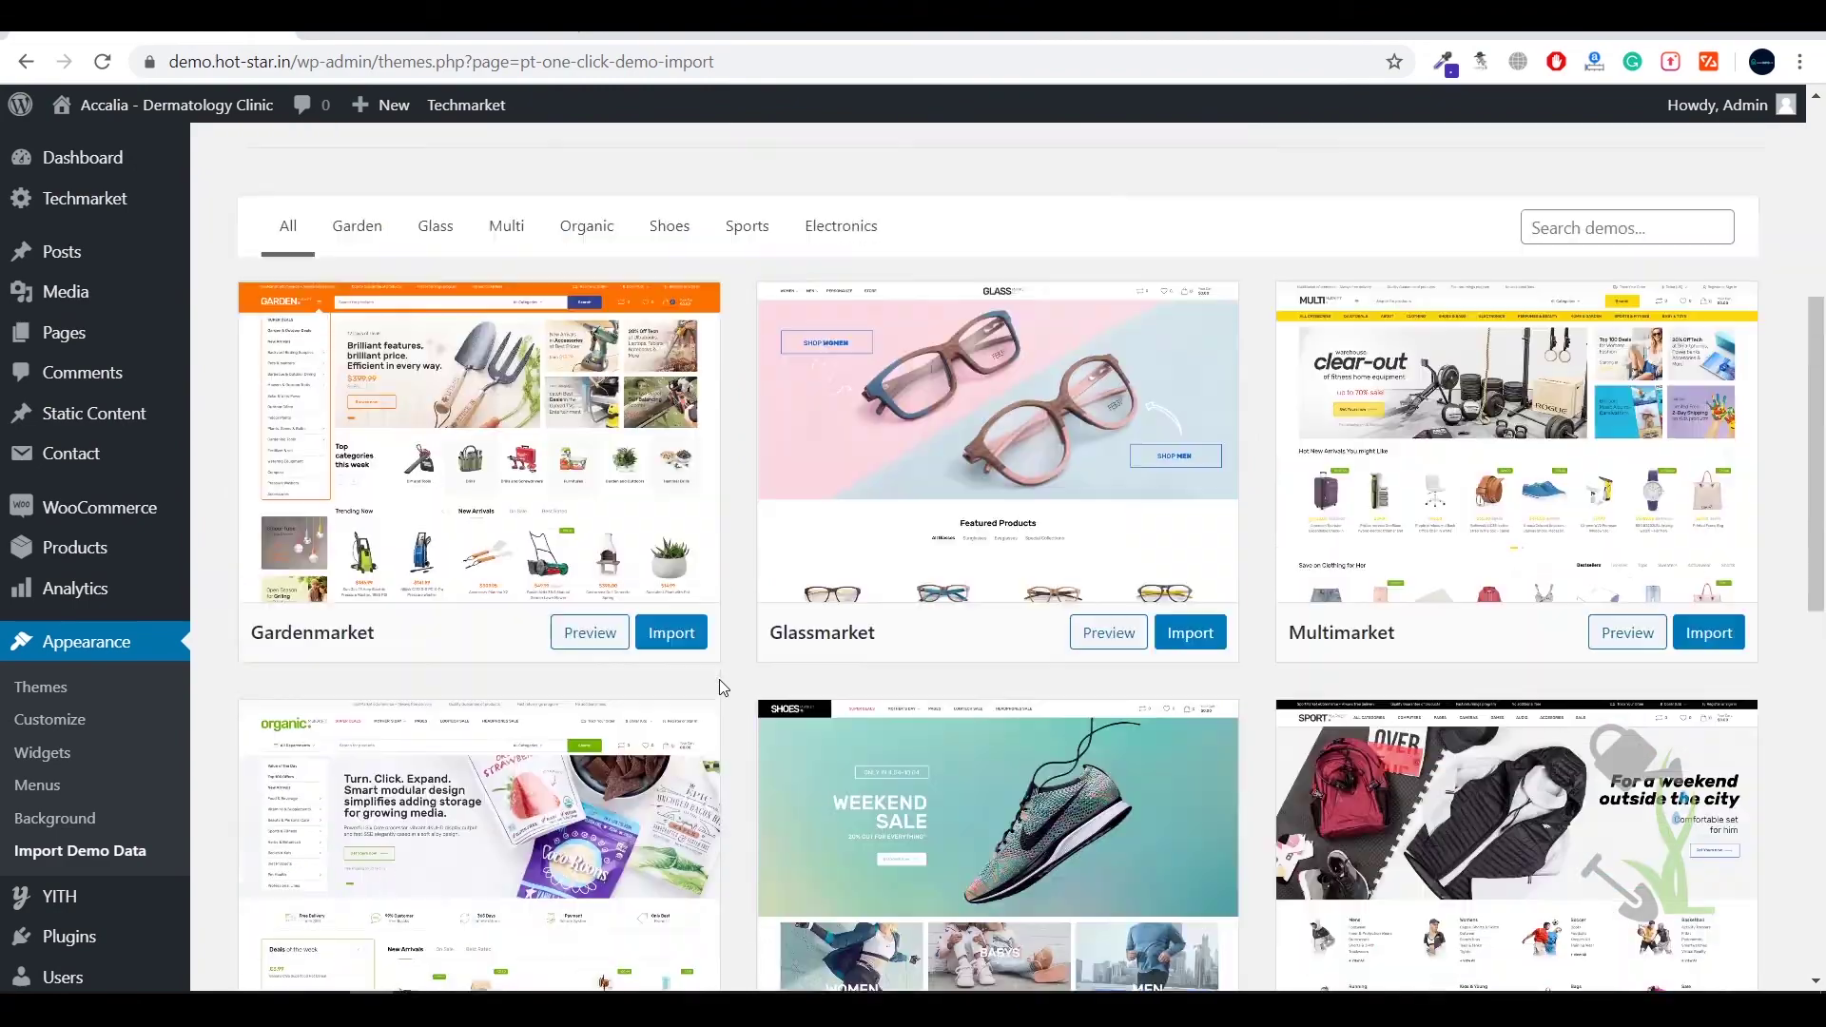
scroll(202, 596, "down", 3)
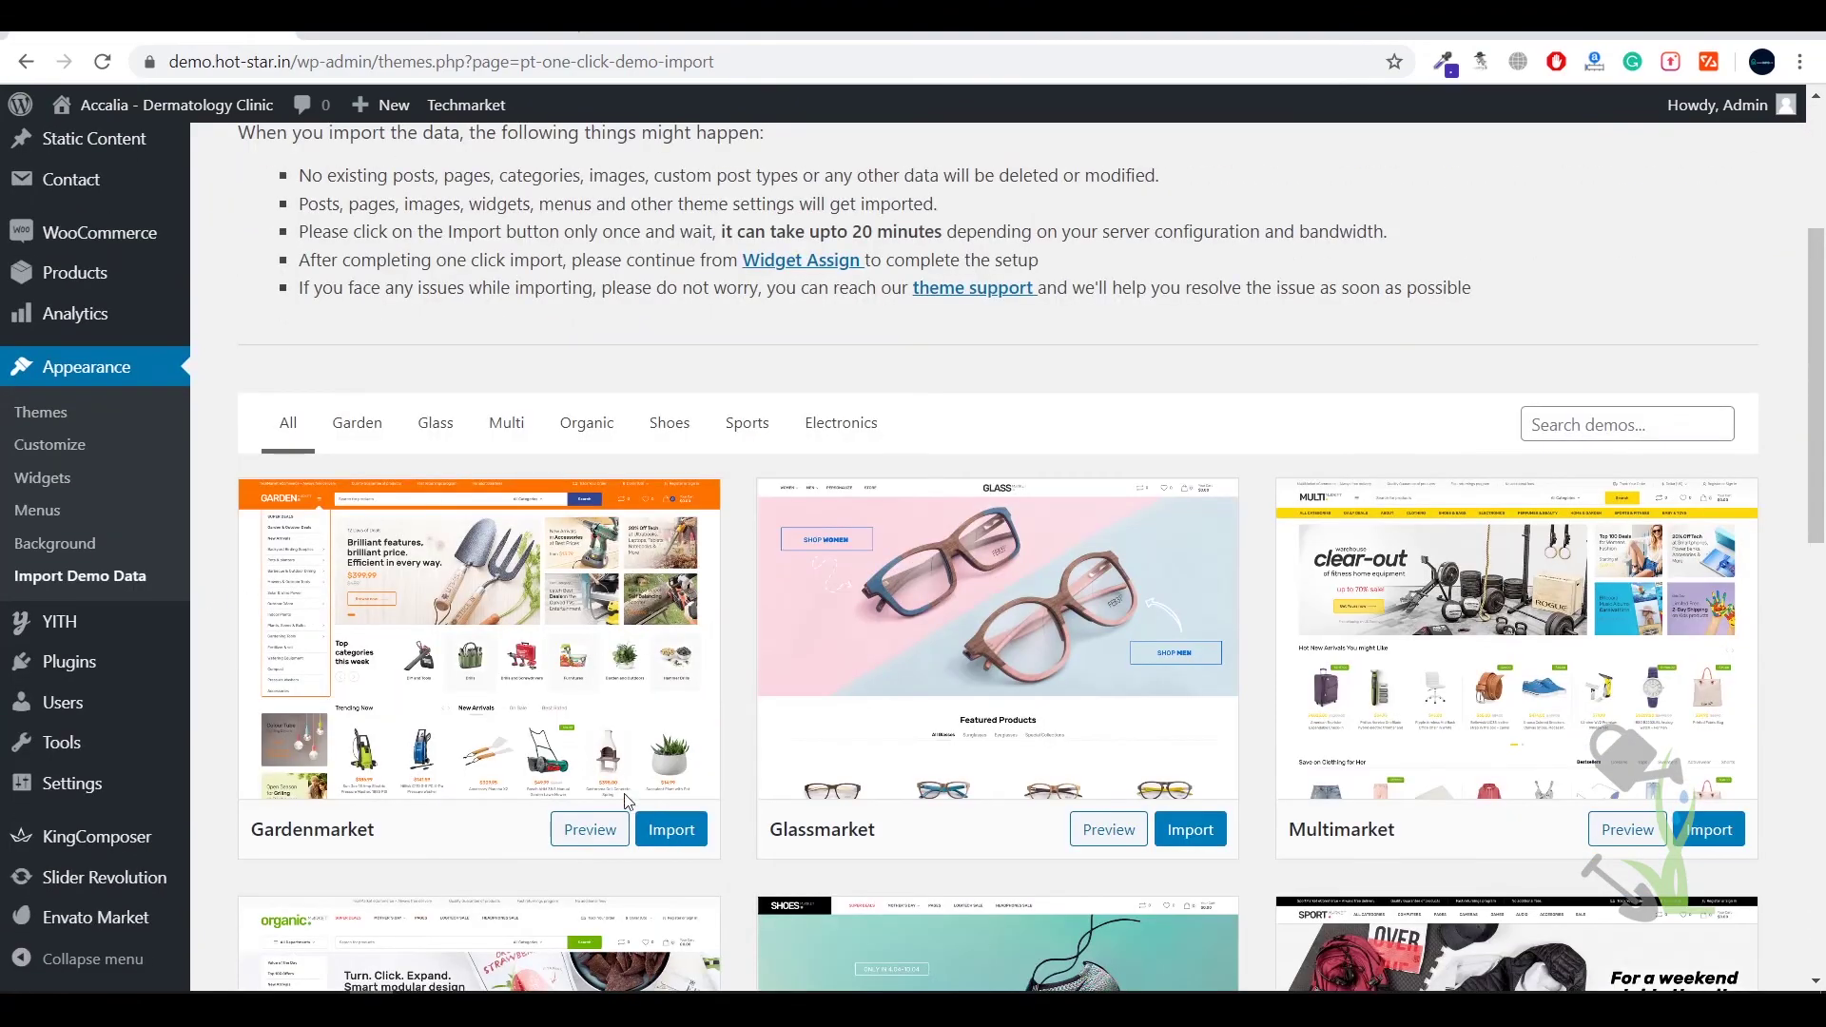
left_click(656, 833)
left_click(994, 765)
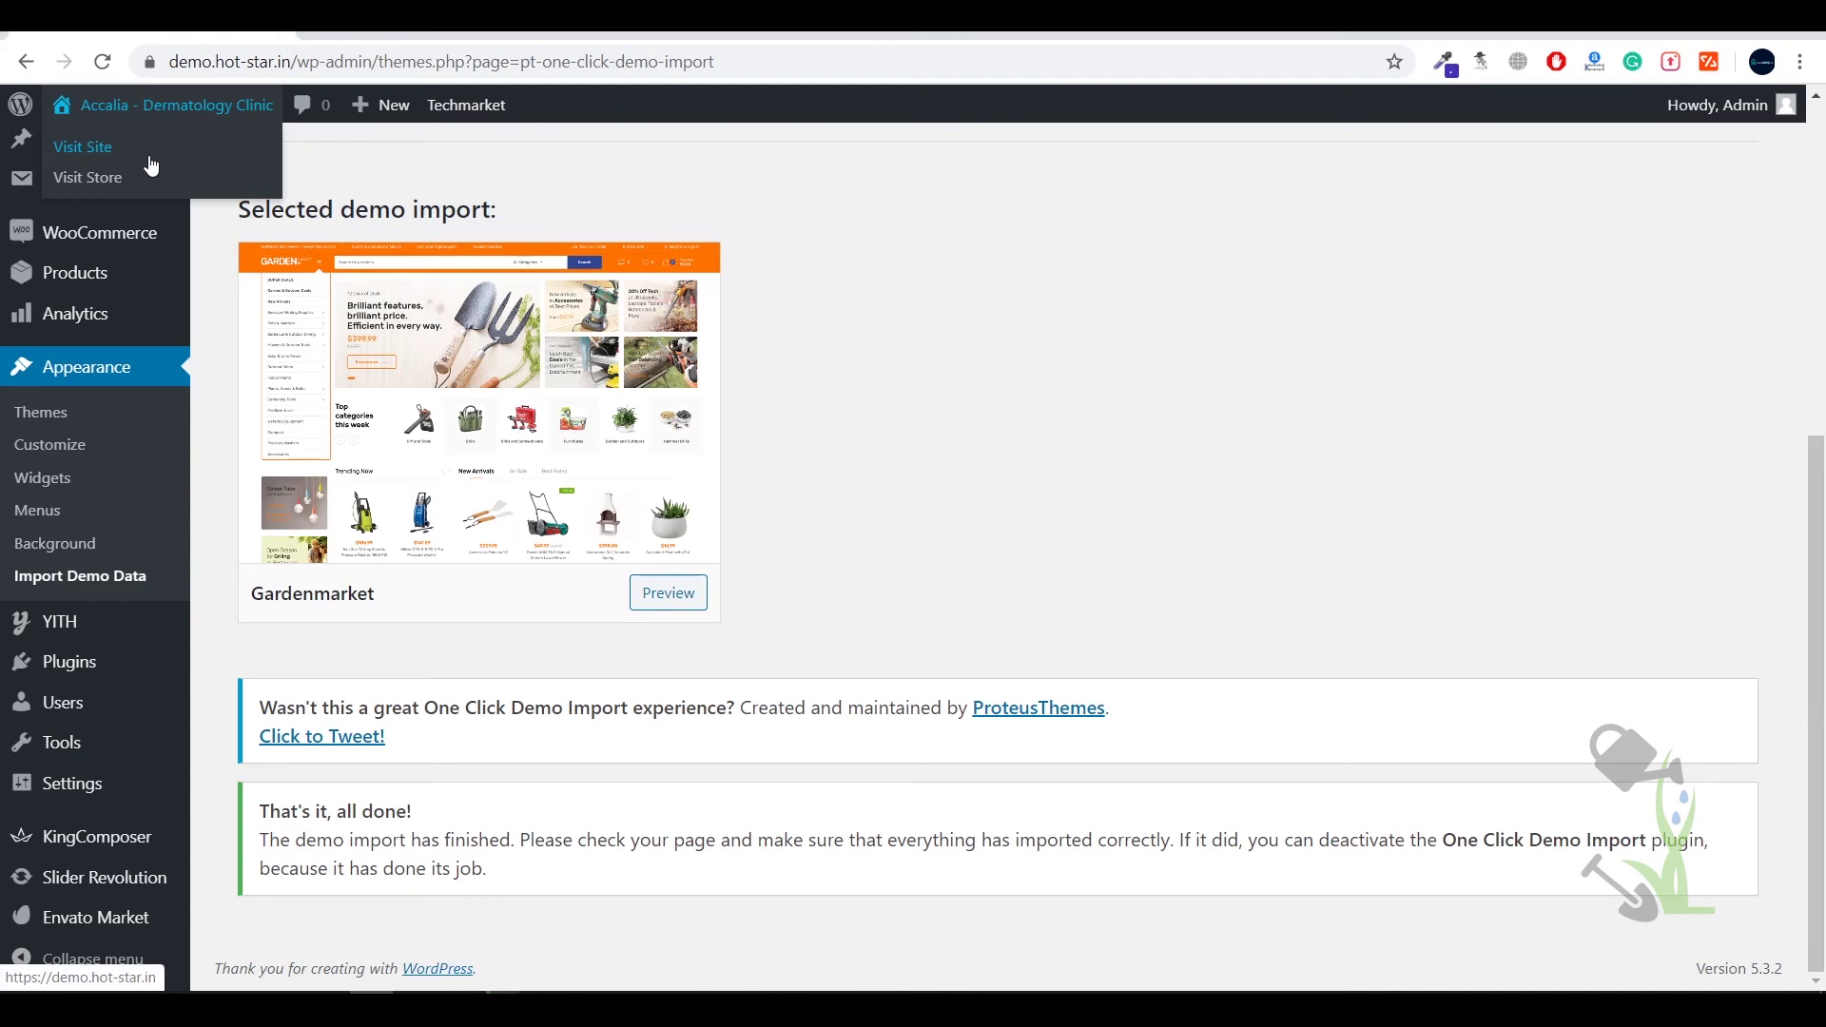
Step: Visit the site and scroll the Gardenmarket homepage from header to footer and back
left_click(332, 114)
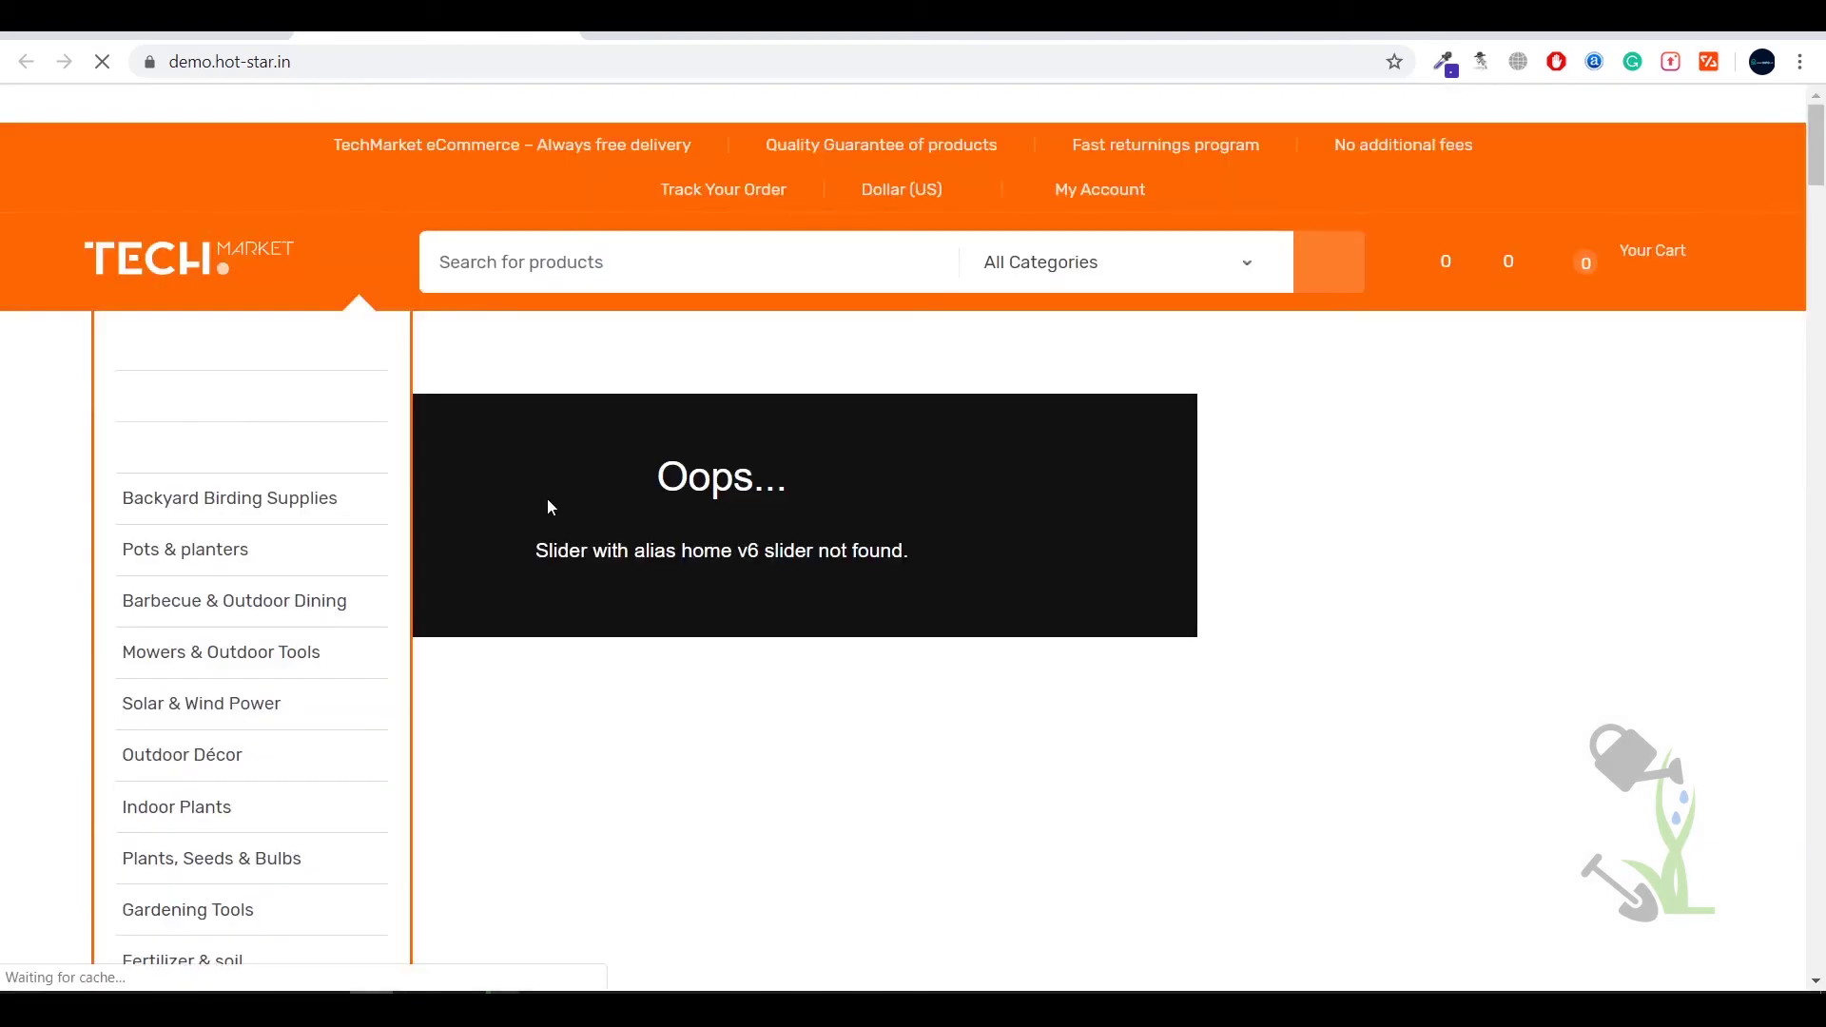
scroll(552, 506, "down", 9)
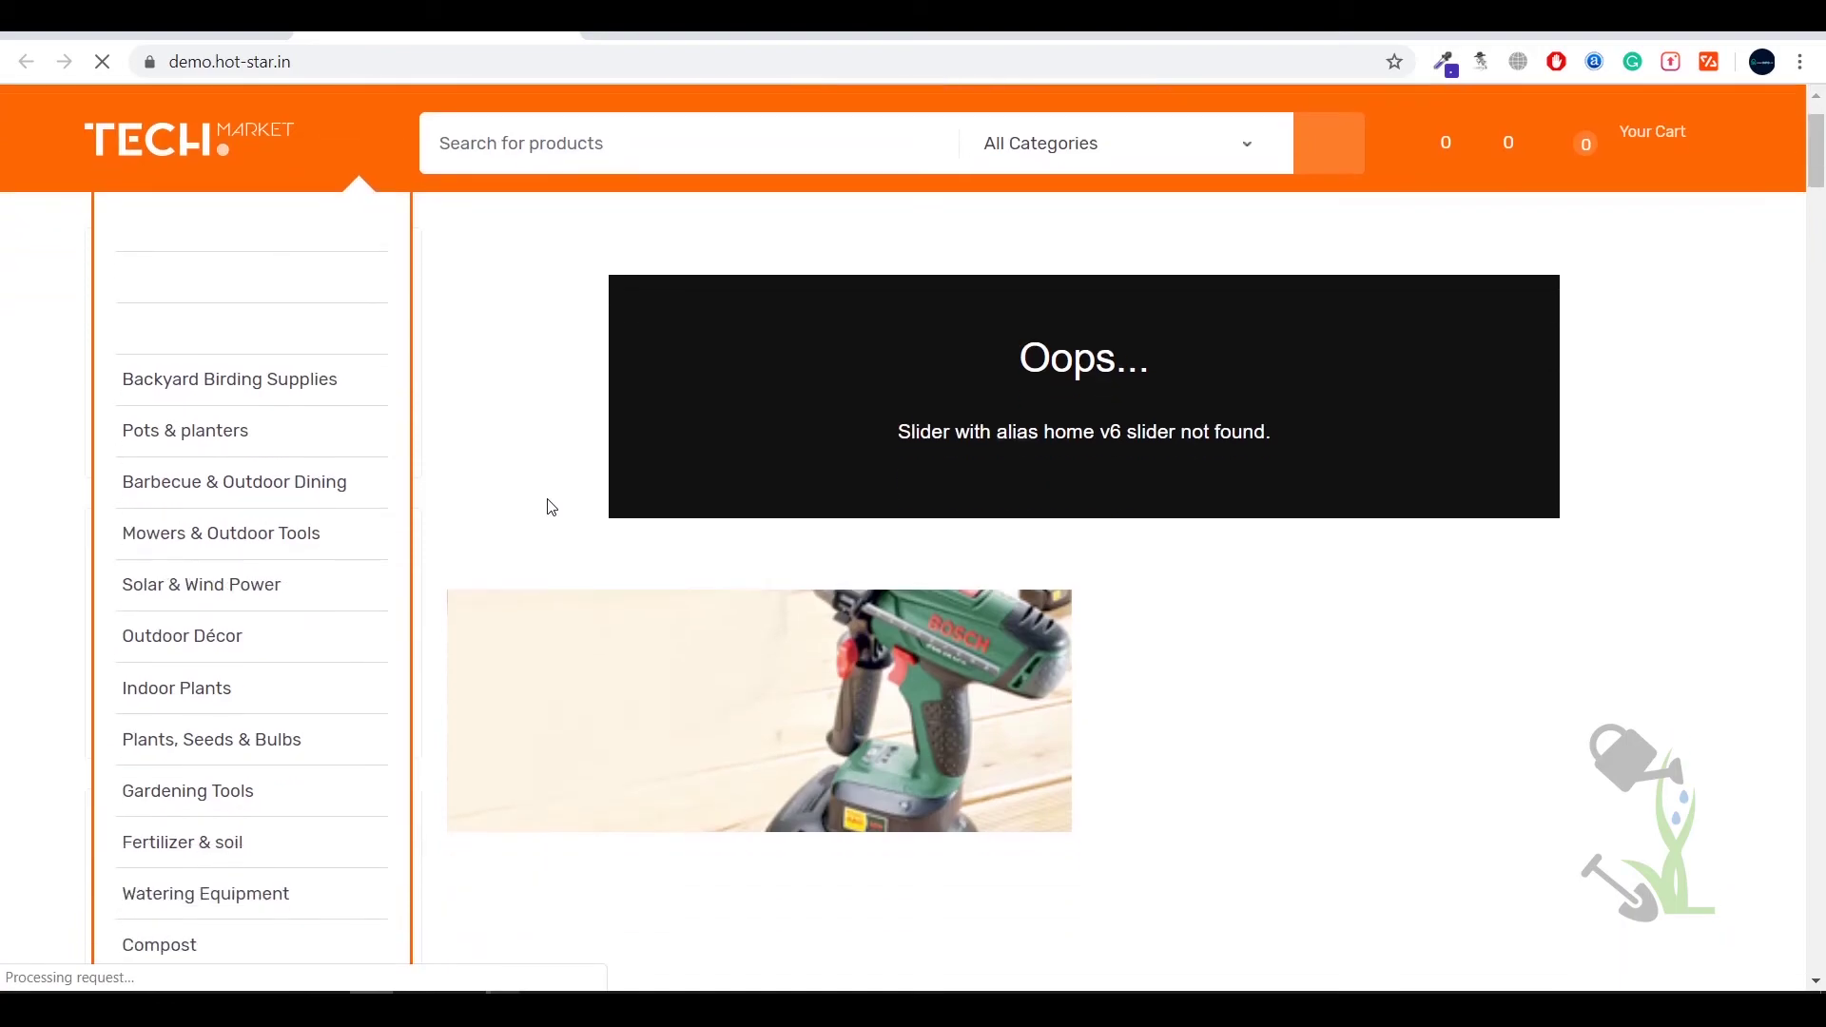
scroll(552, 507, "up", 6)
scroll(549, 507, "down", 15)
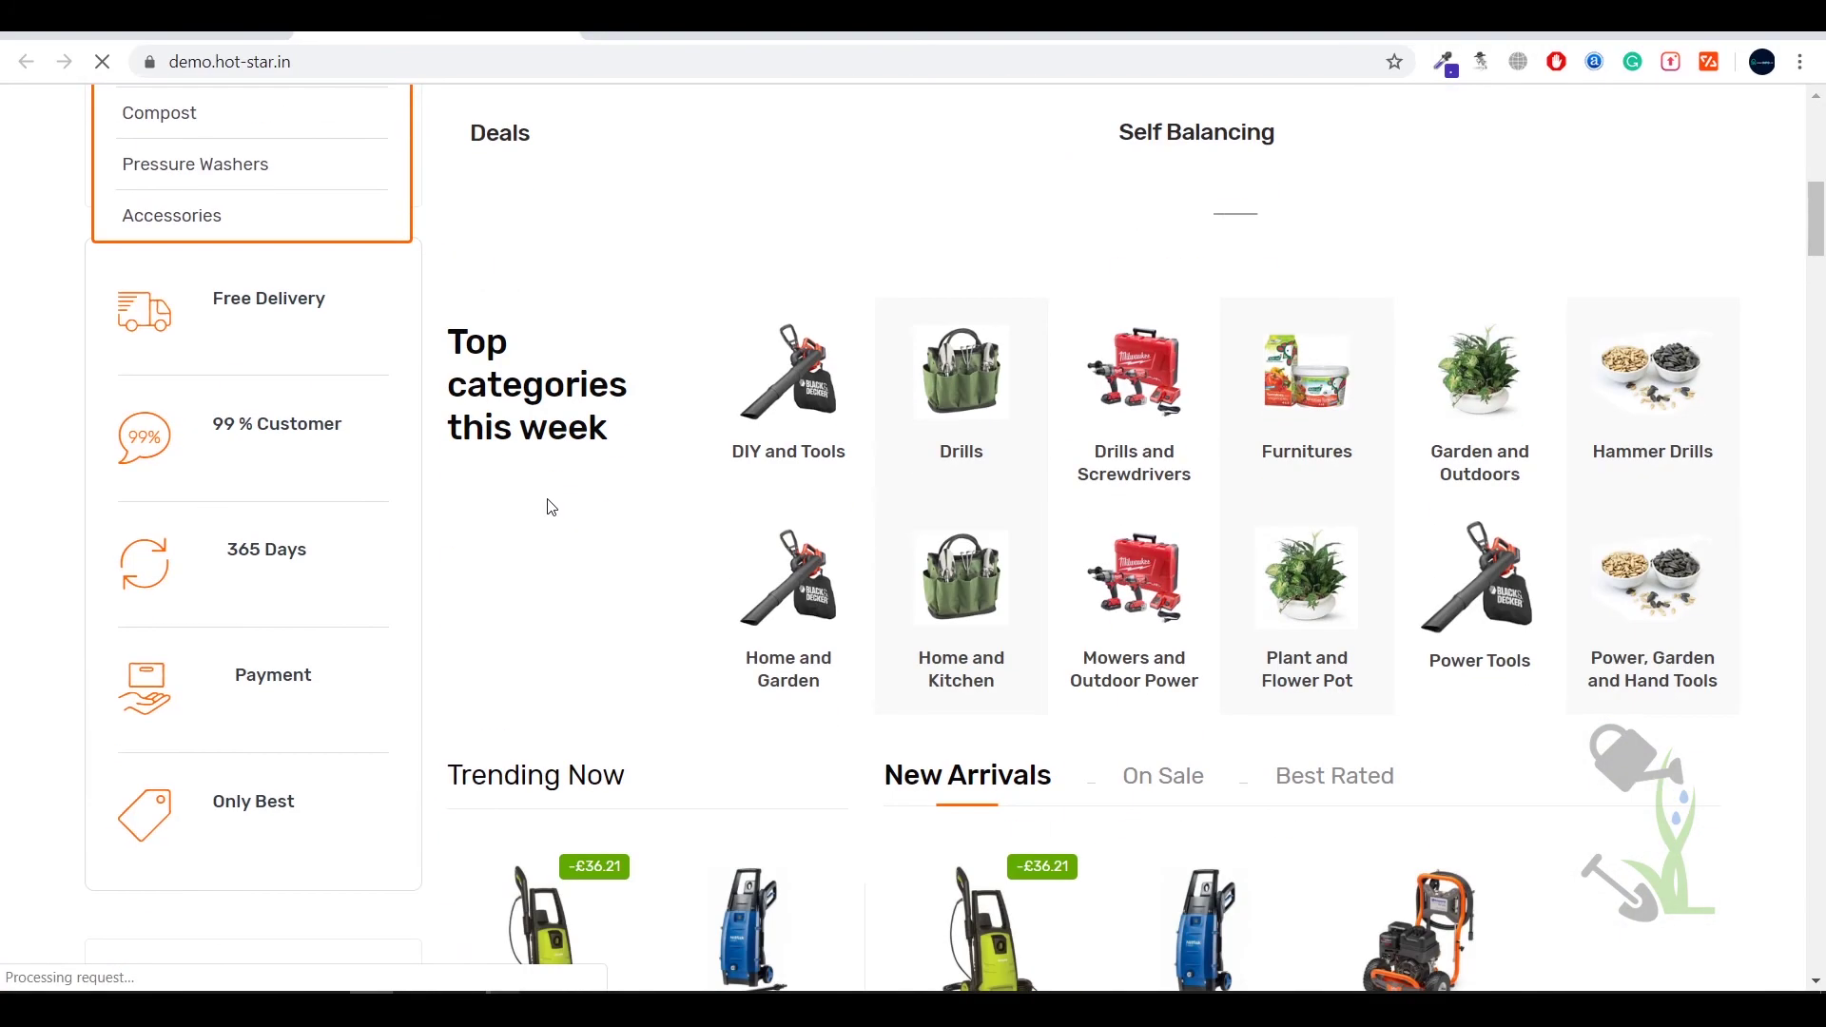
scroll(546, 500, "up", 16)
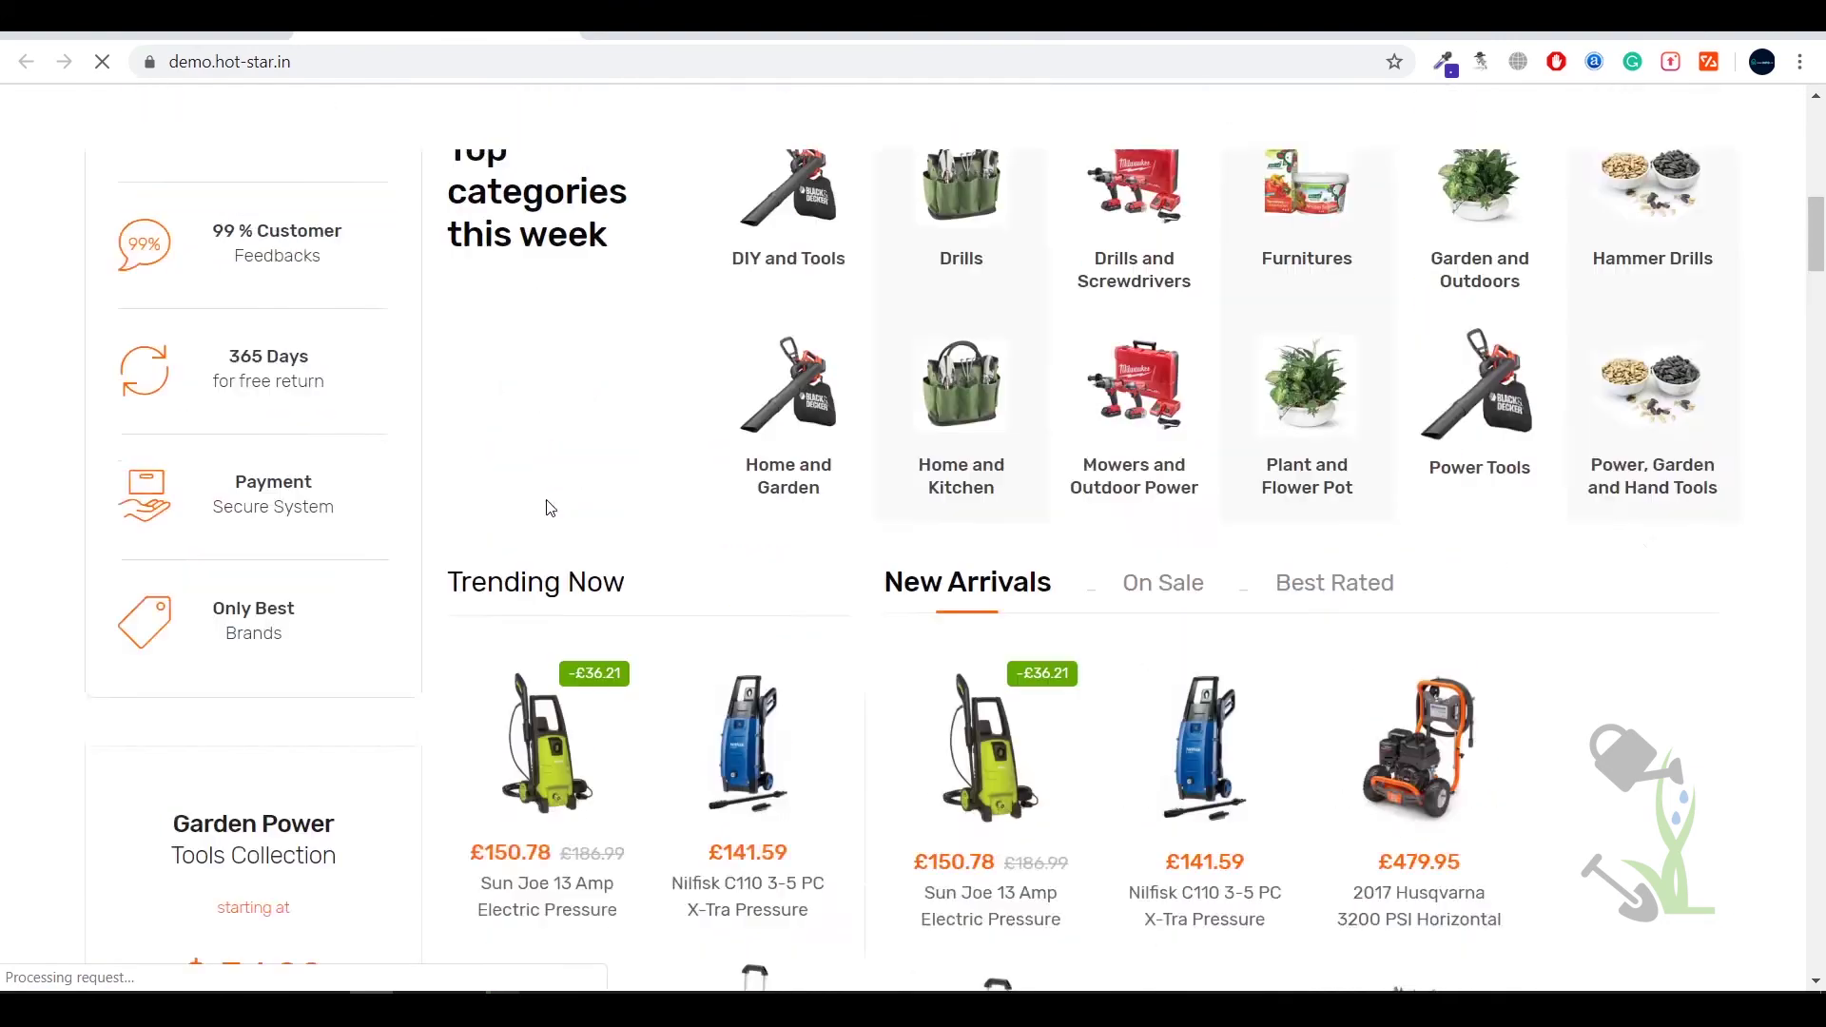
scroll(549, 507, "up", 1)
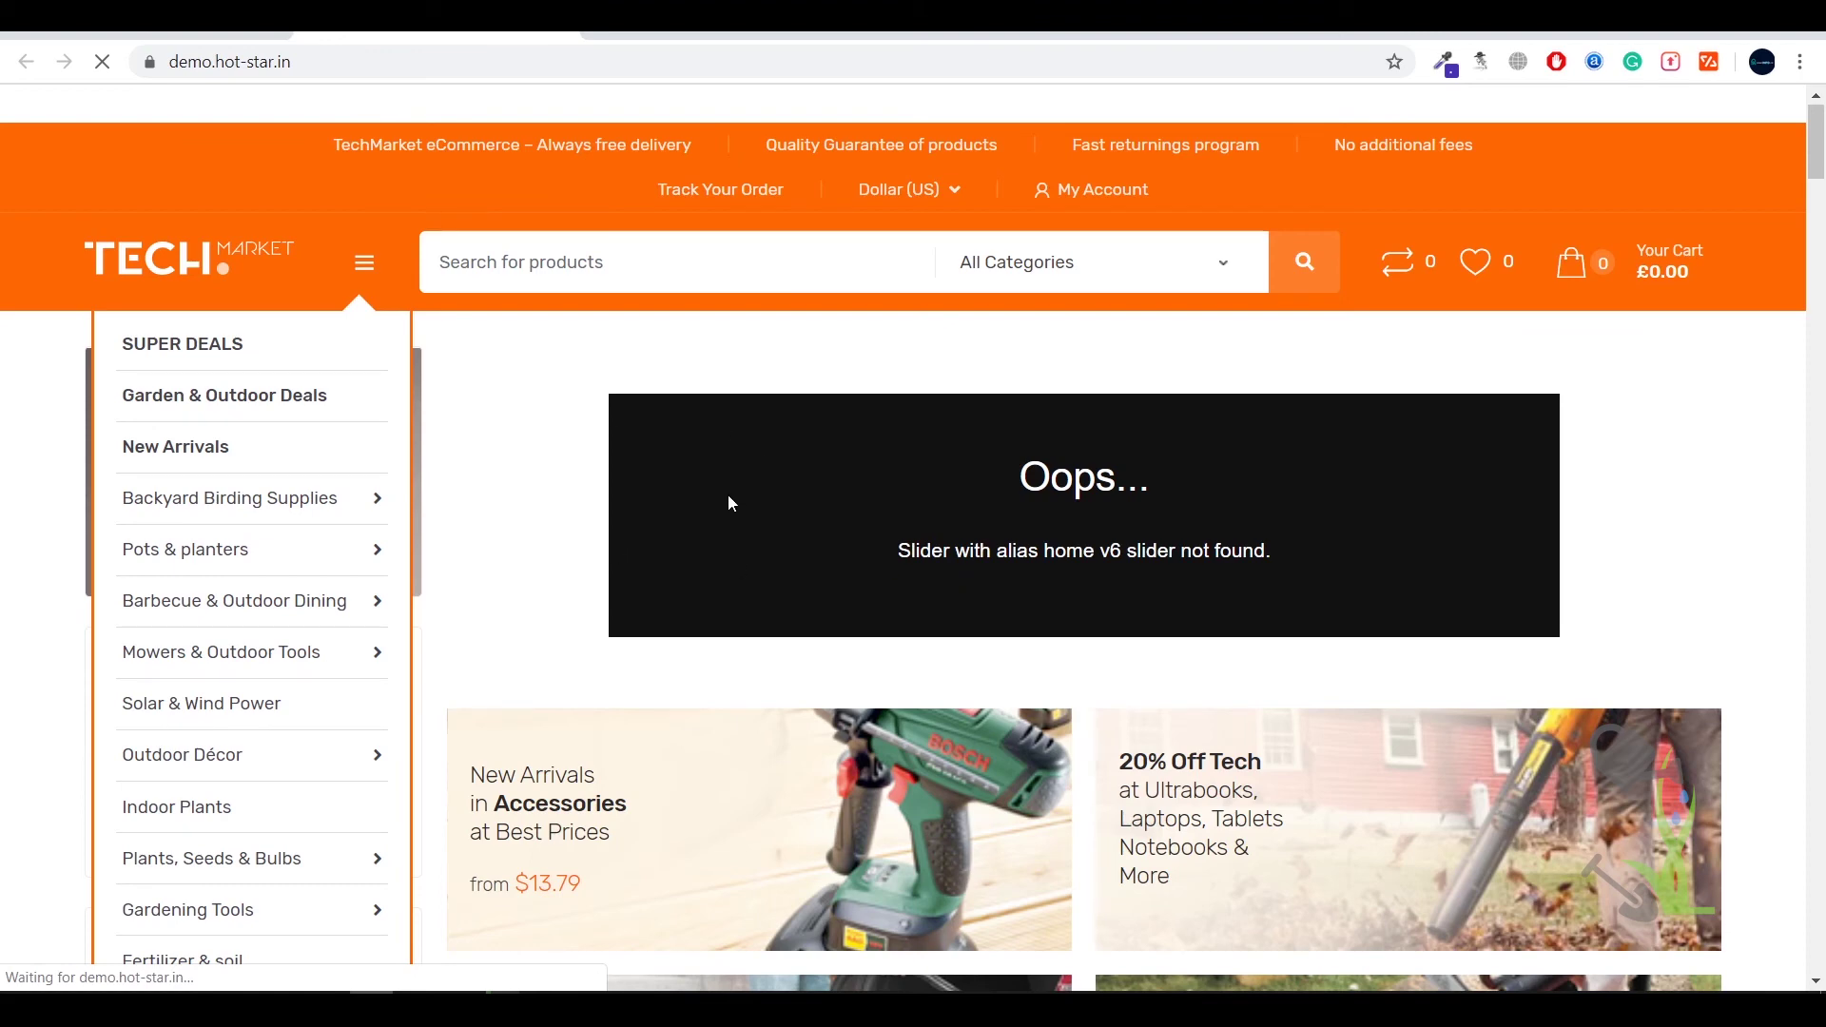
scroll(927, 476, "down", 13)
scroll(872, 475, "down", 15)
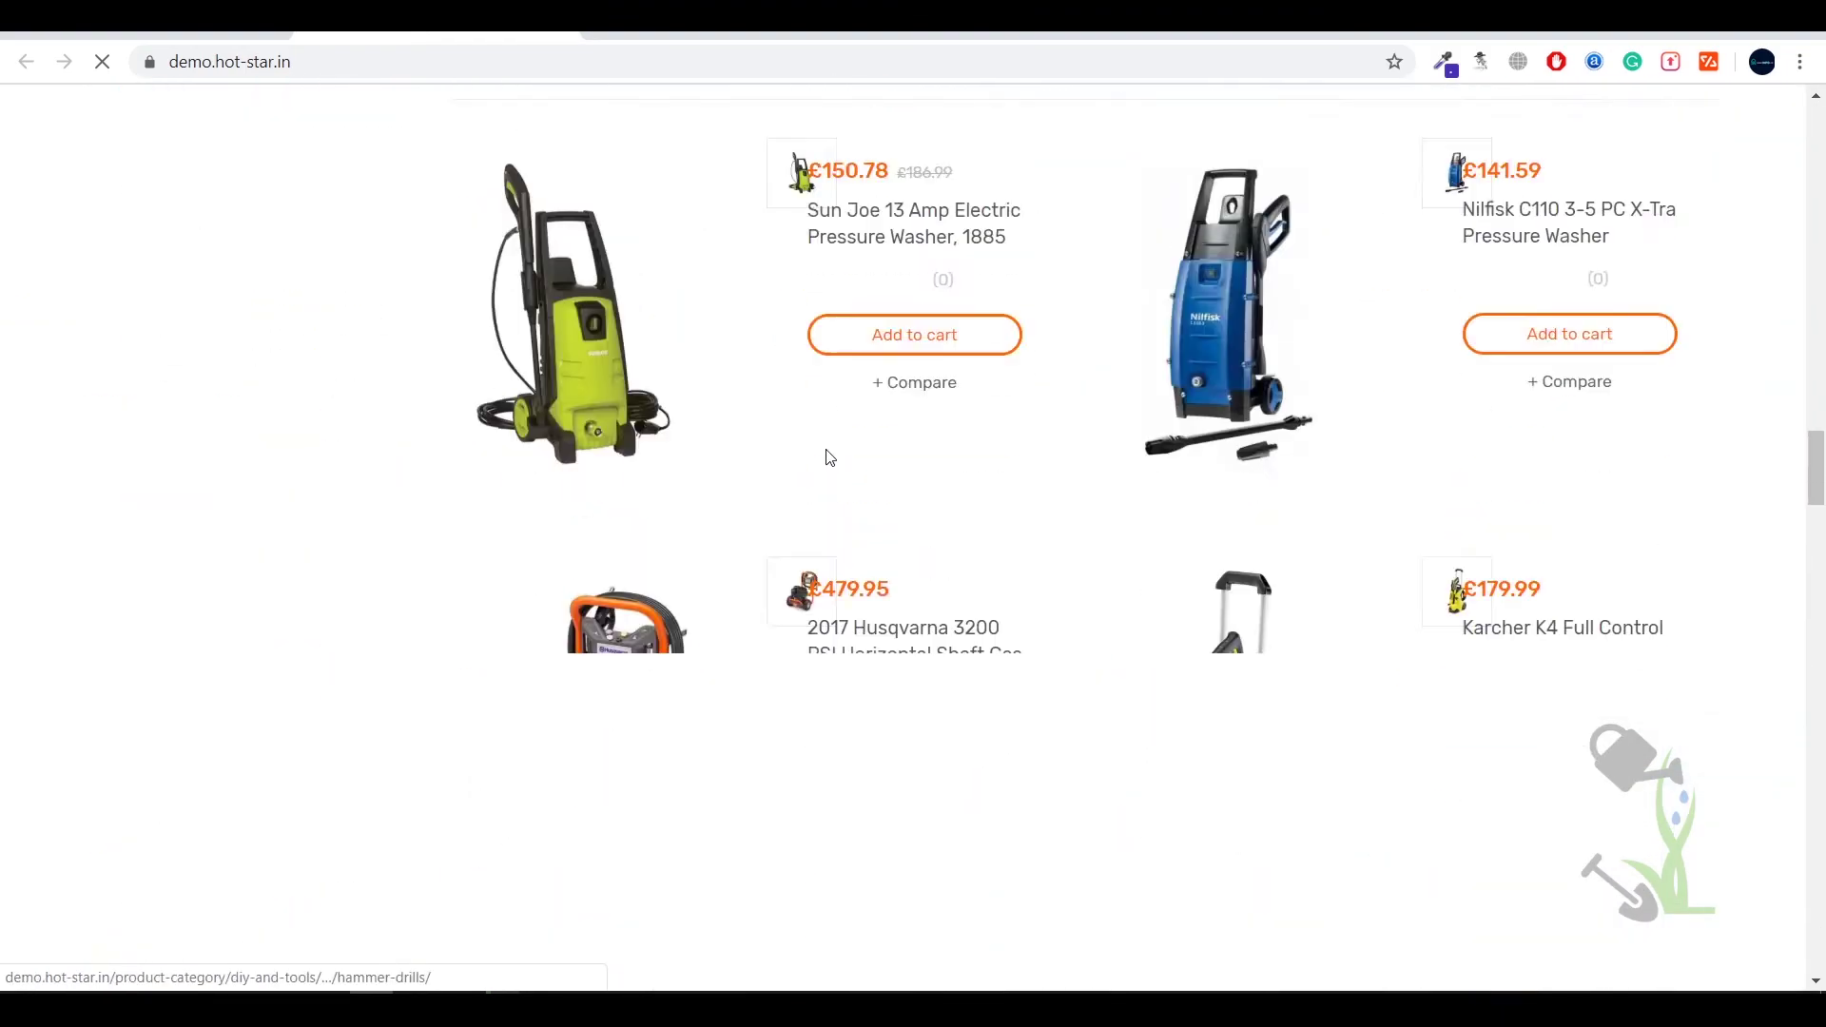
scroll(818, 456, "up", 15)
scroll(803, 448, "up", 10)
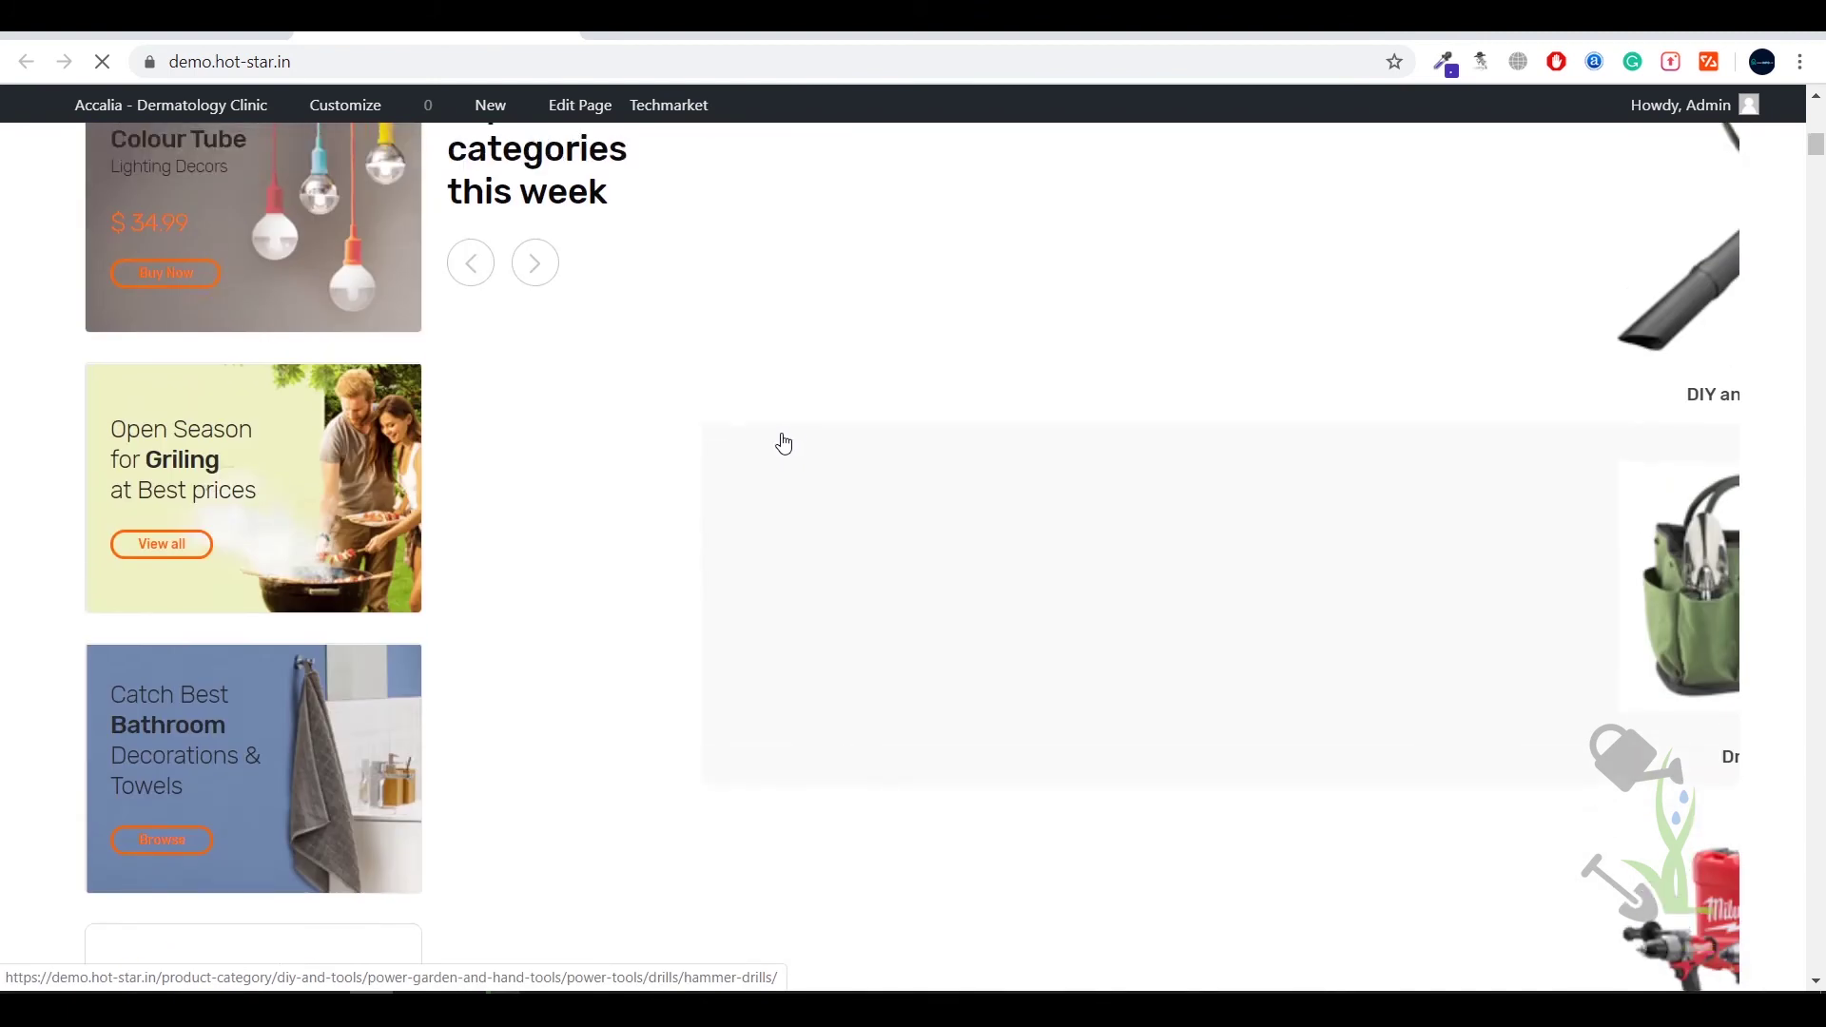
scroll(656, 371, "down", 9)
scroll(400, 171, "up", 6)
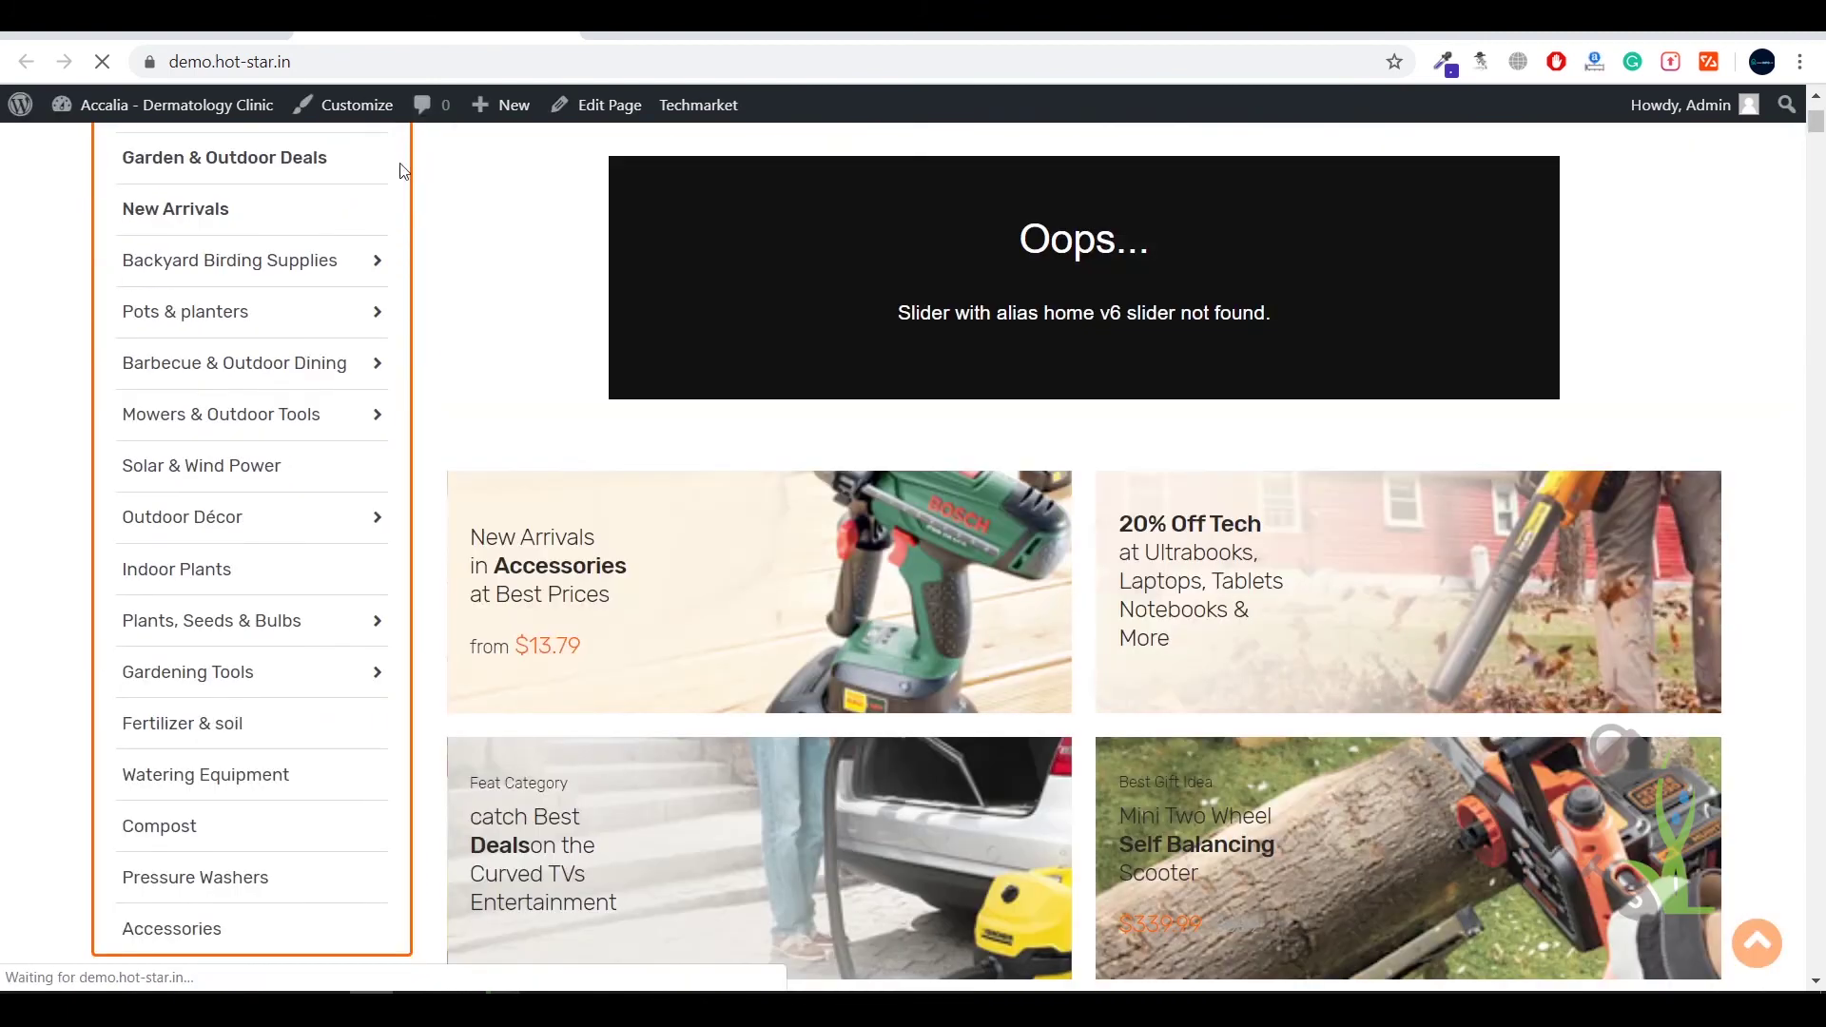
scroll(603, 301, "down", 12)
scroll(563, 302, "up", 6)
scroll(562, 301, "down", 16)
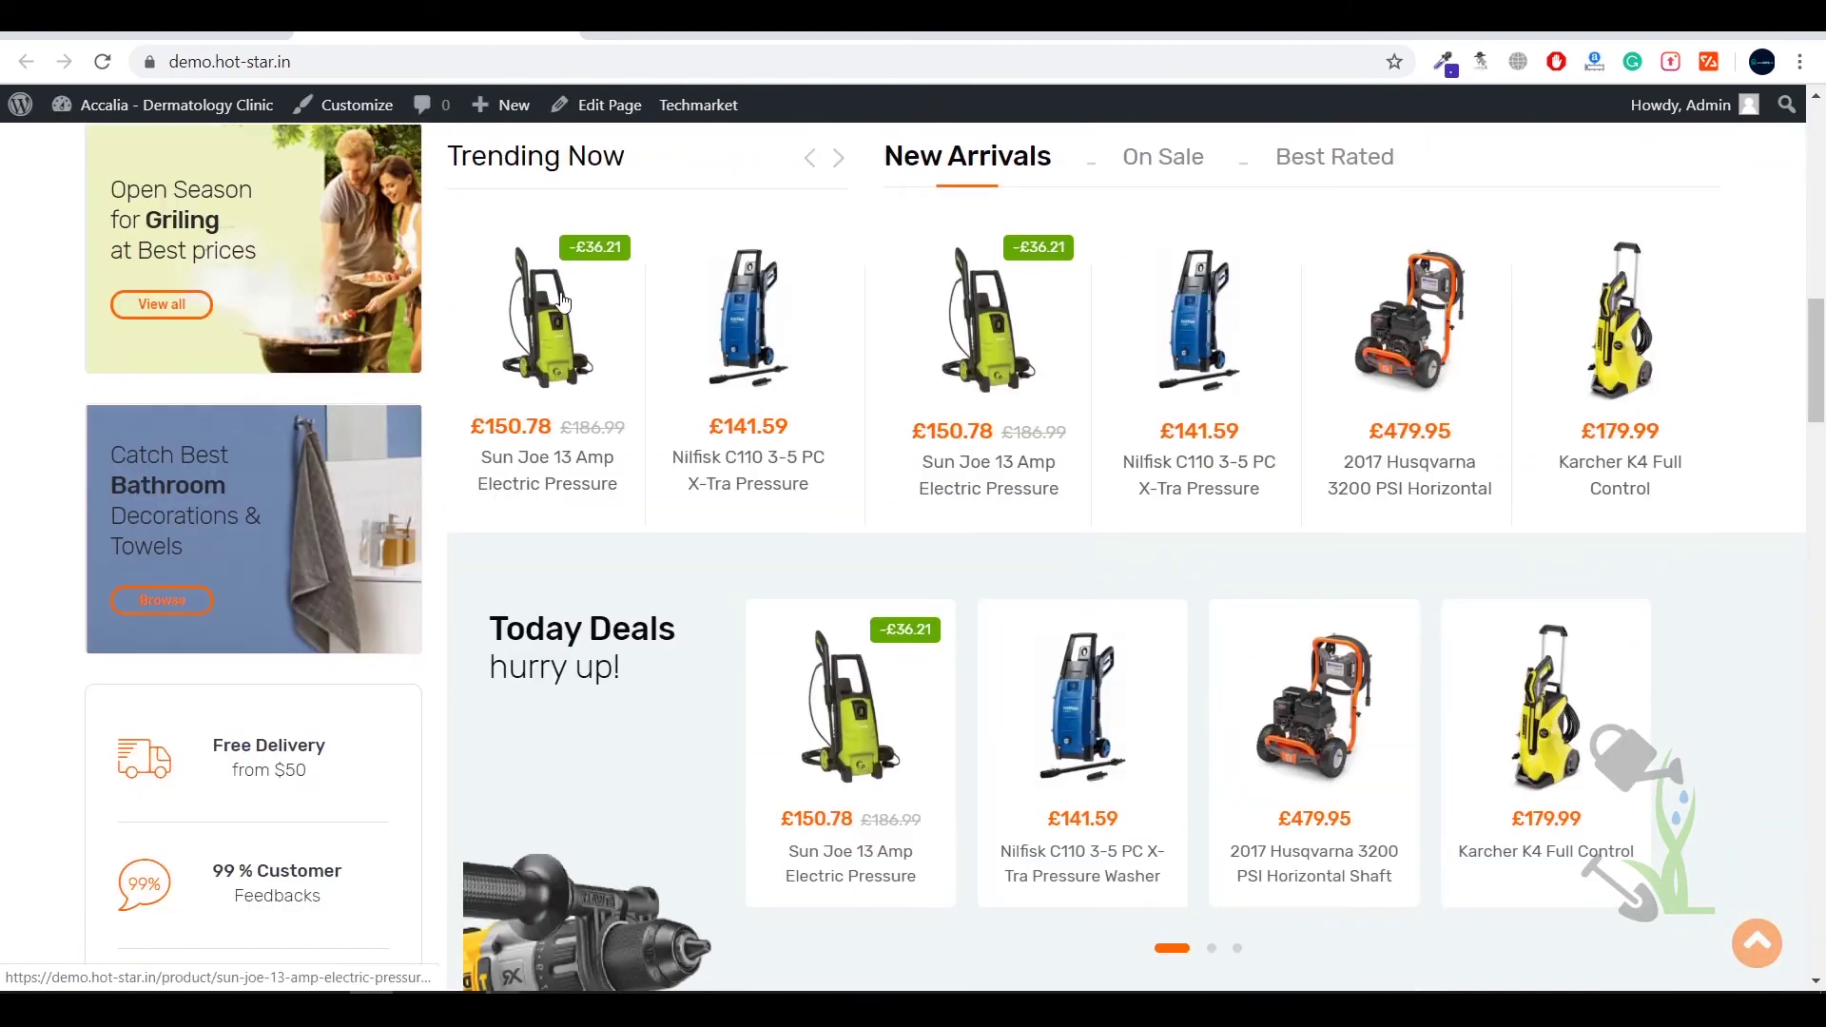
scroll(539, 276, "down", 5)
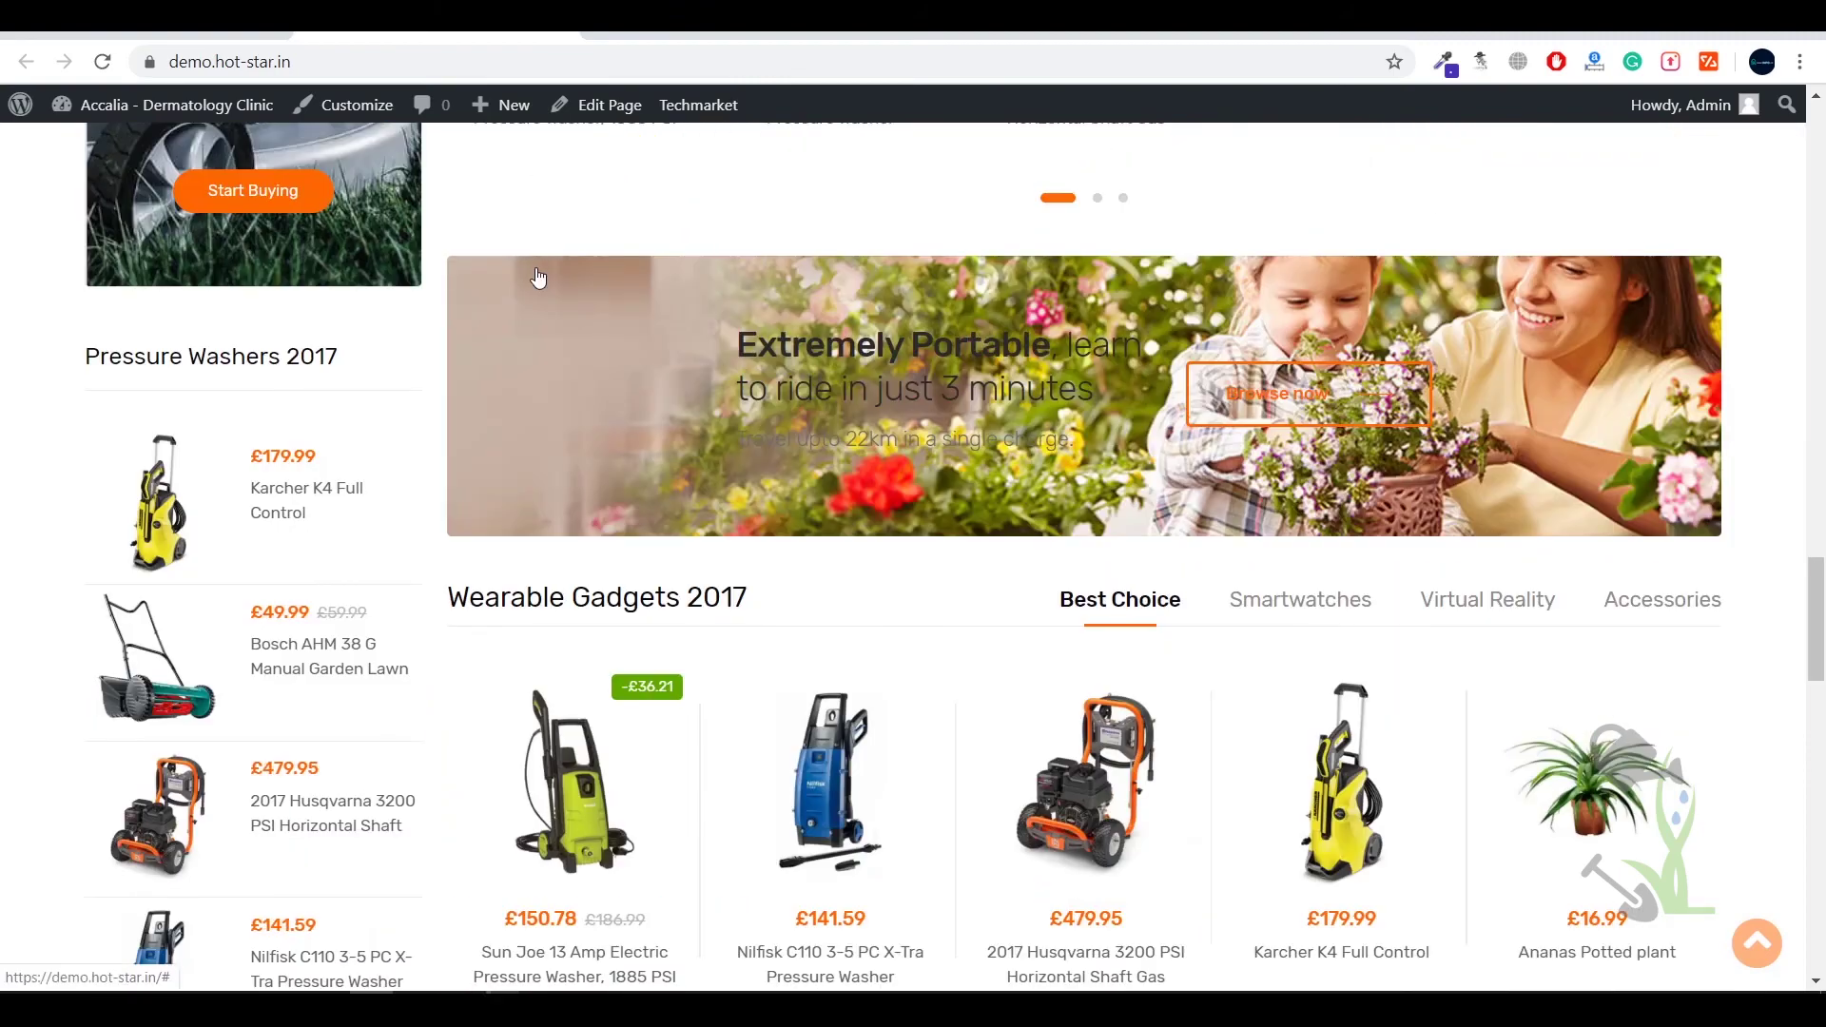
scroll(539, 276, "down", 8)
scroll(539, 276, "down", 4)
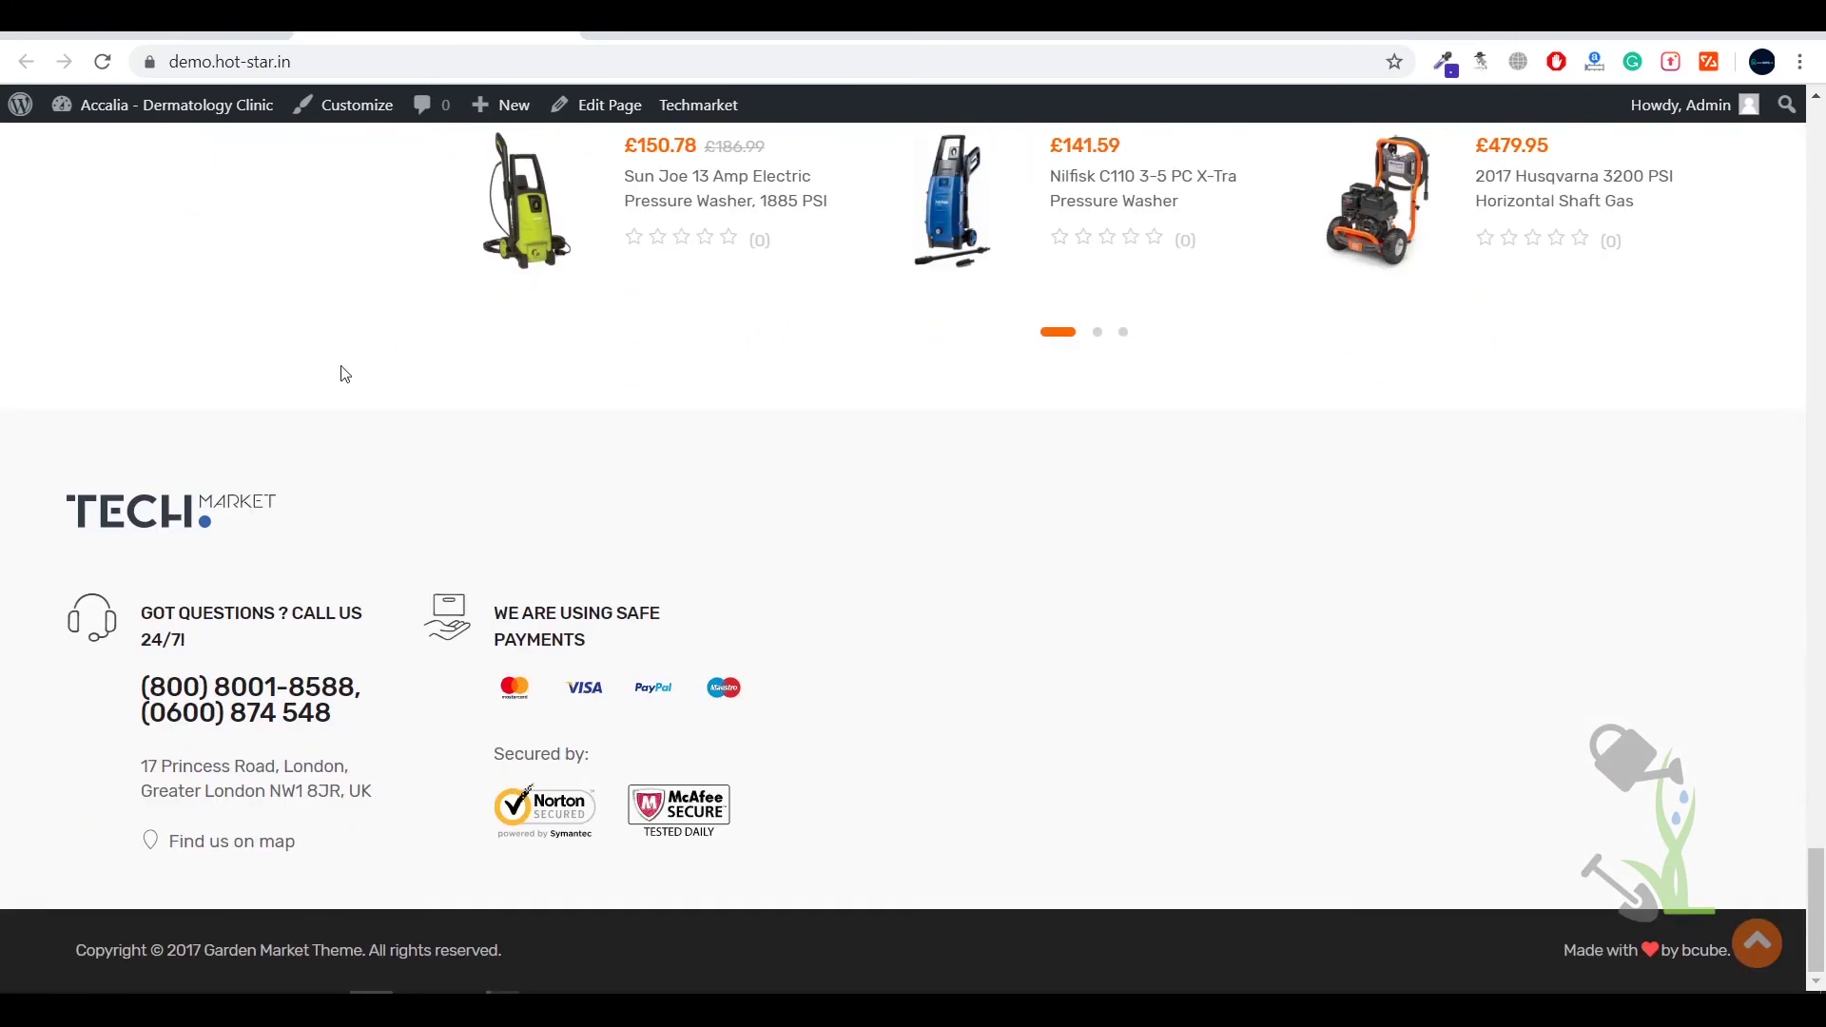
scroll(731, 401, "up", 10)
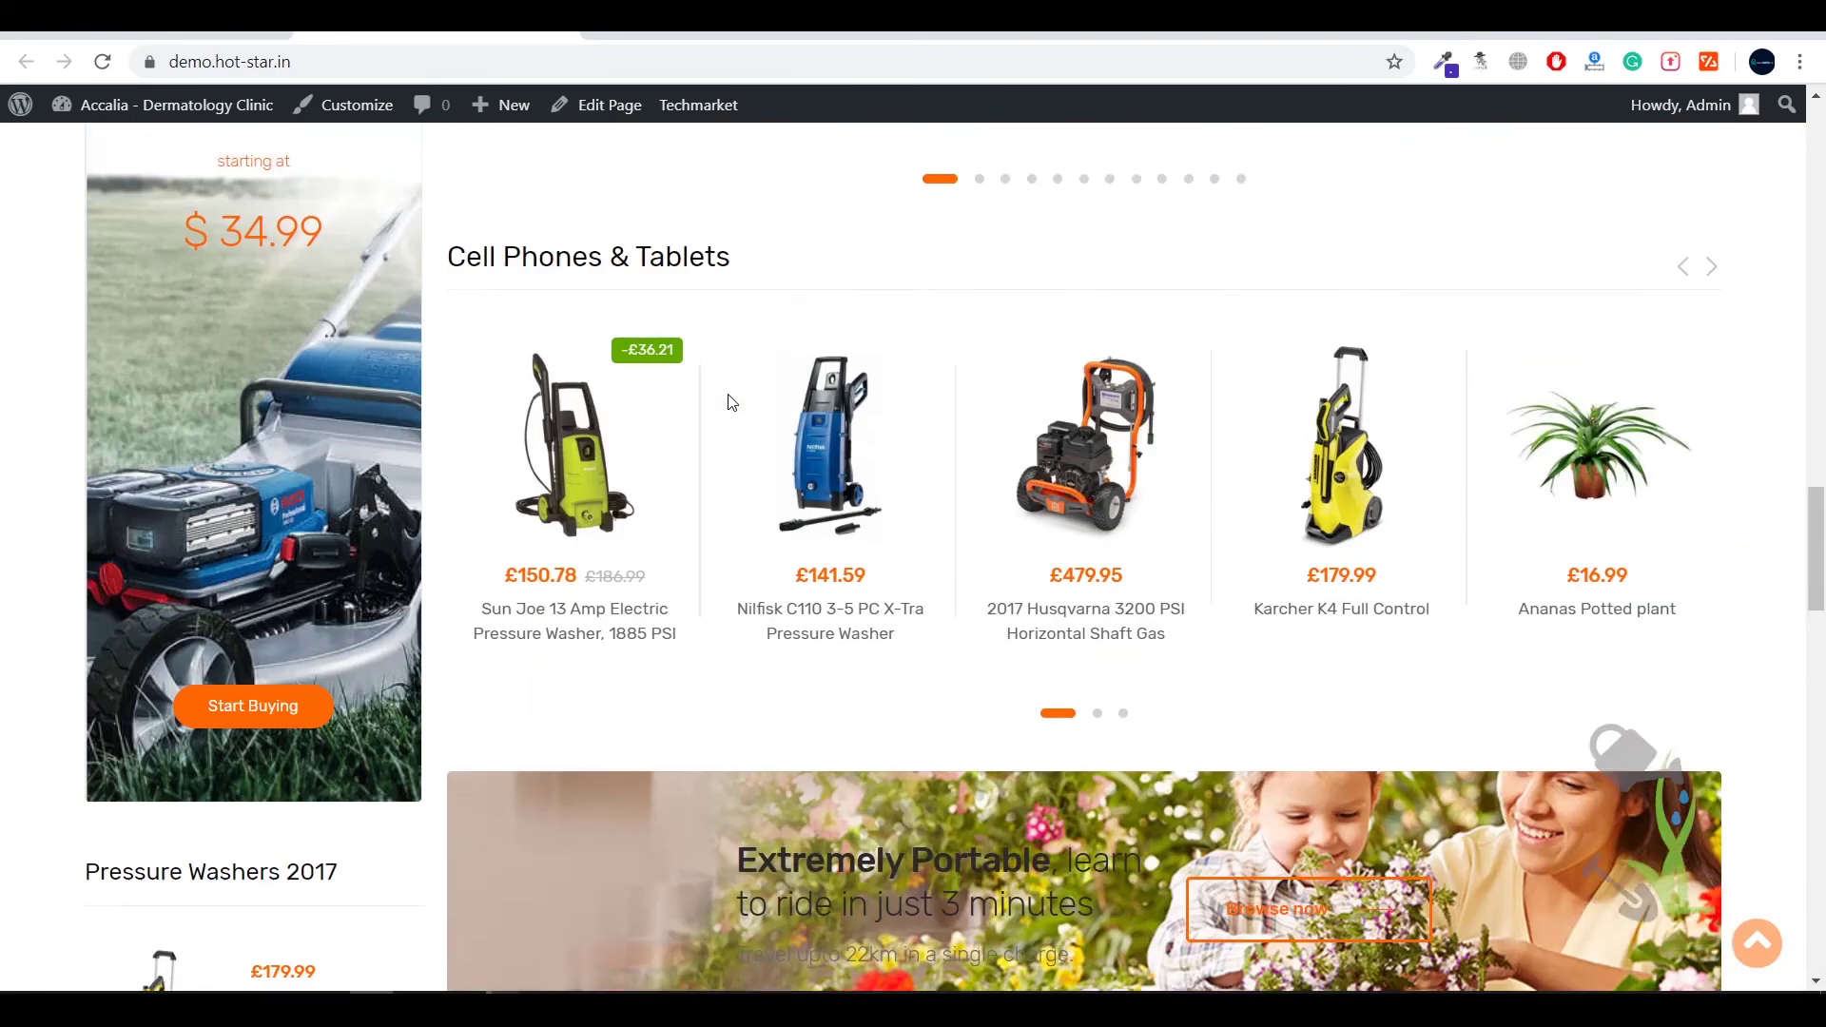
scroll(732, 401, "up", 8)
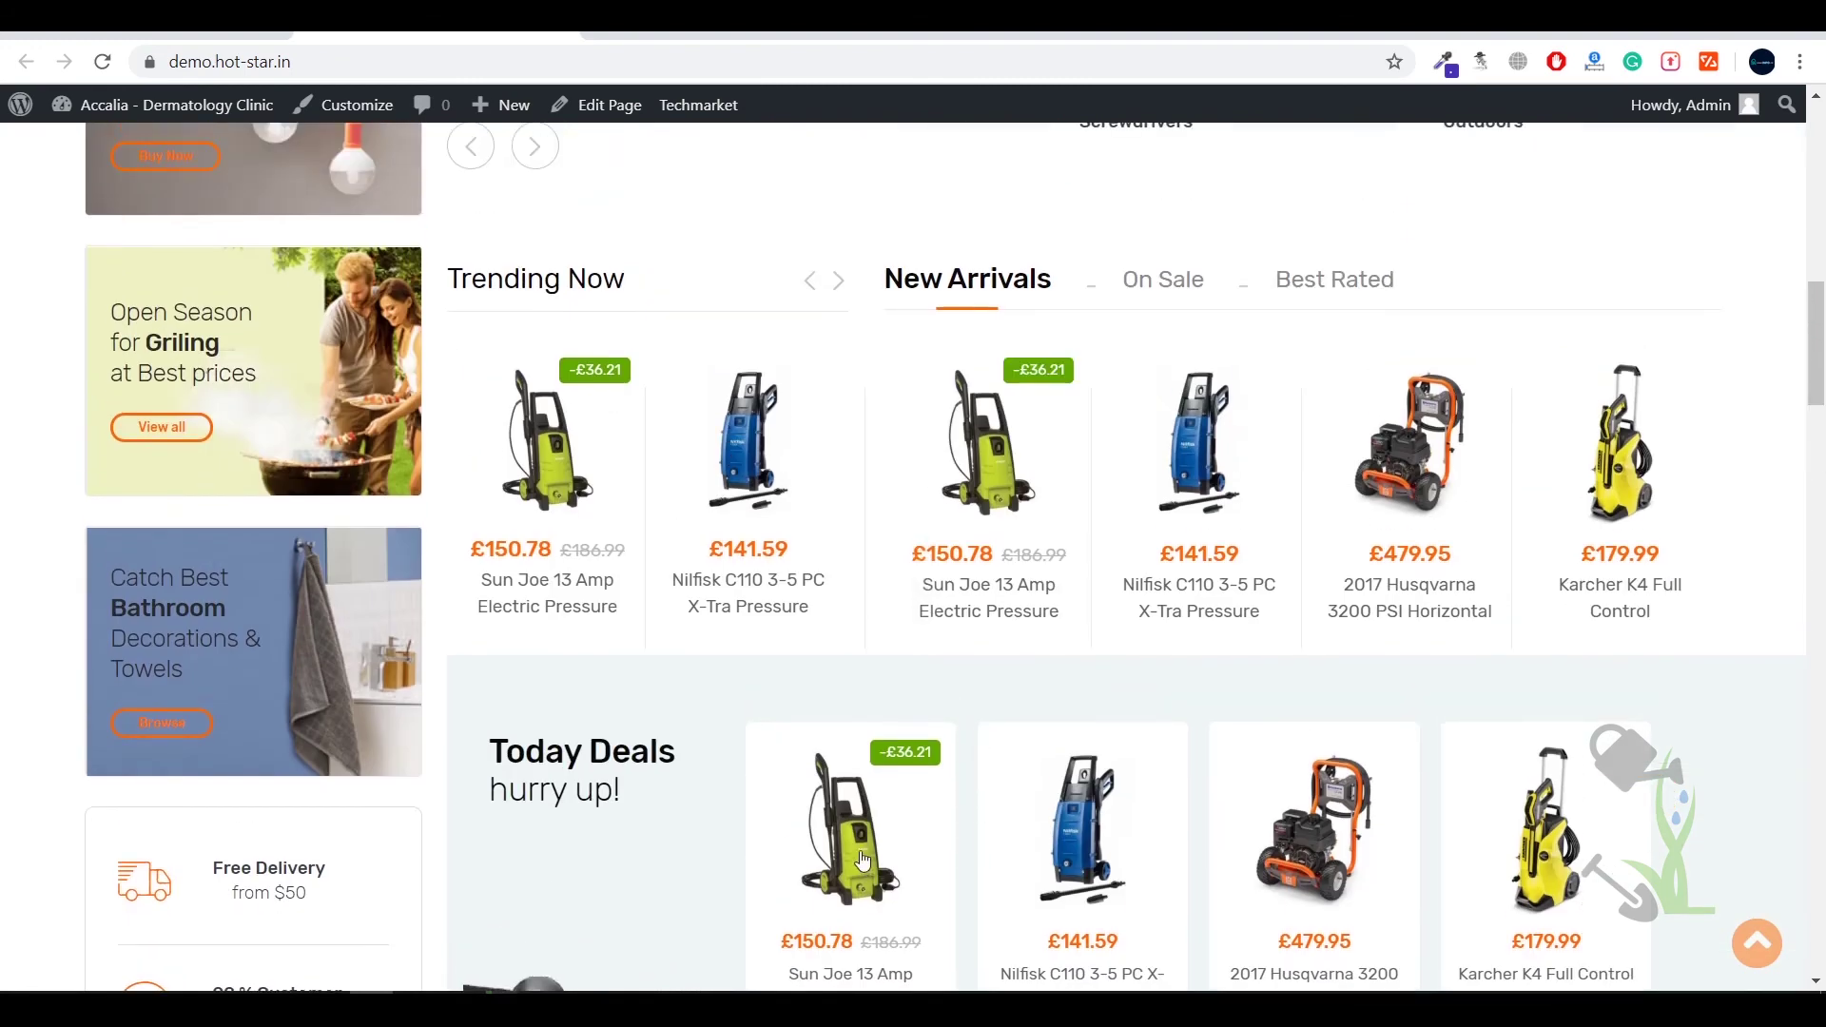
Step: Add the Sun Joe 13 Amp Electric Pressure Washer (£150.78) to the cart, then return home via the TECH MARKET logo
left_click(861, 851)
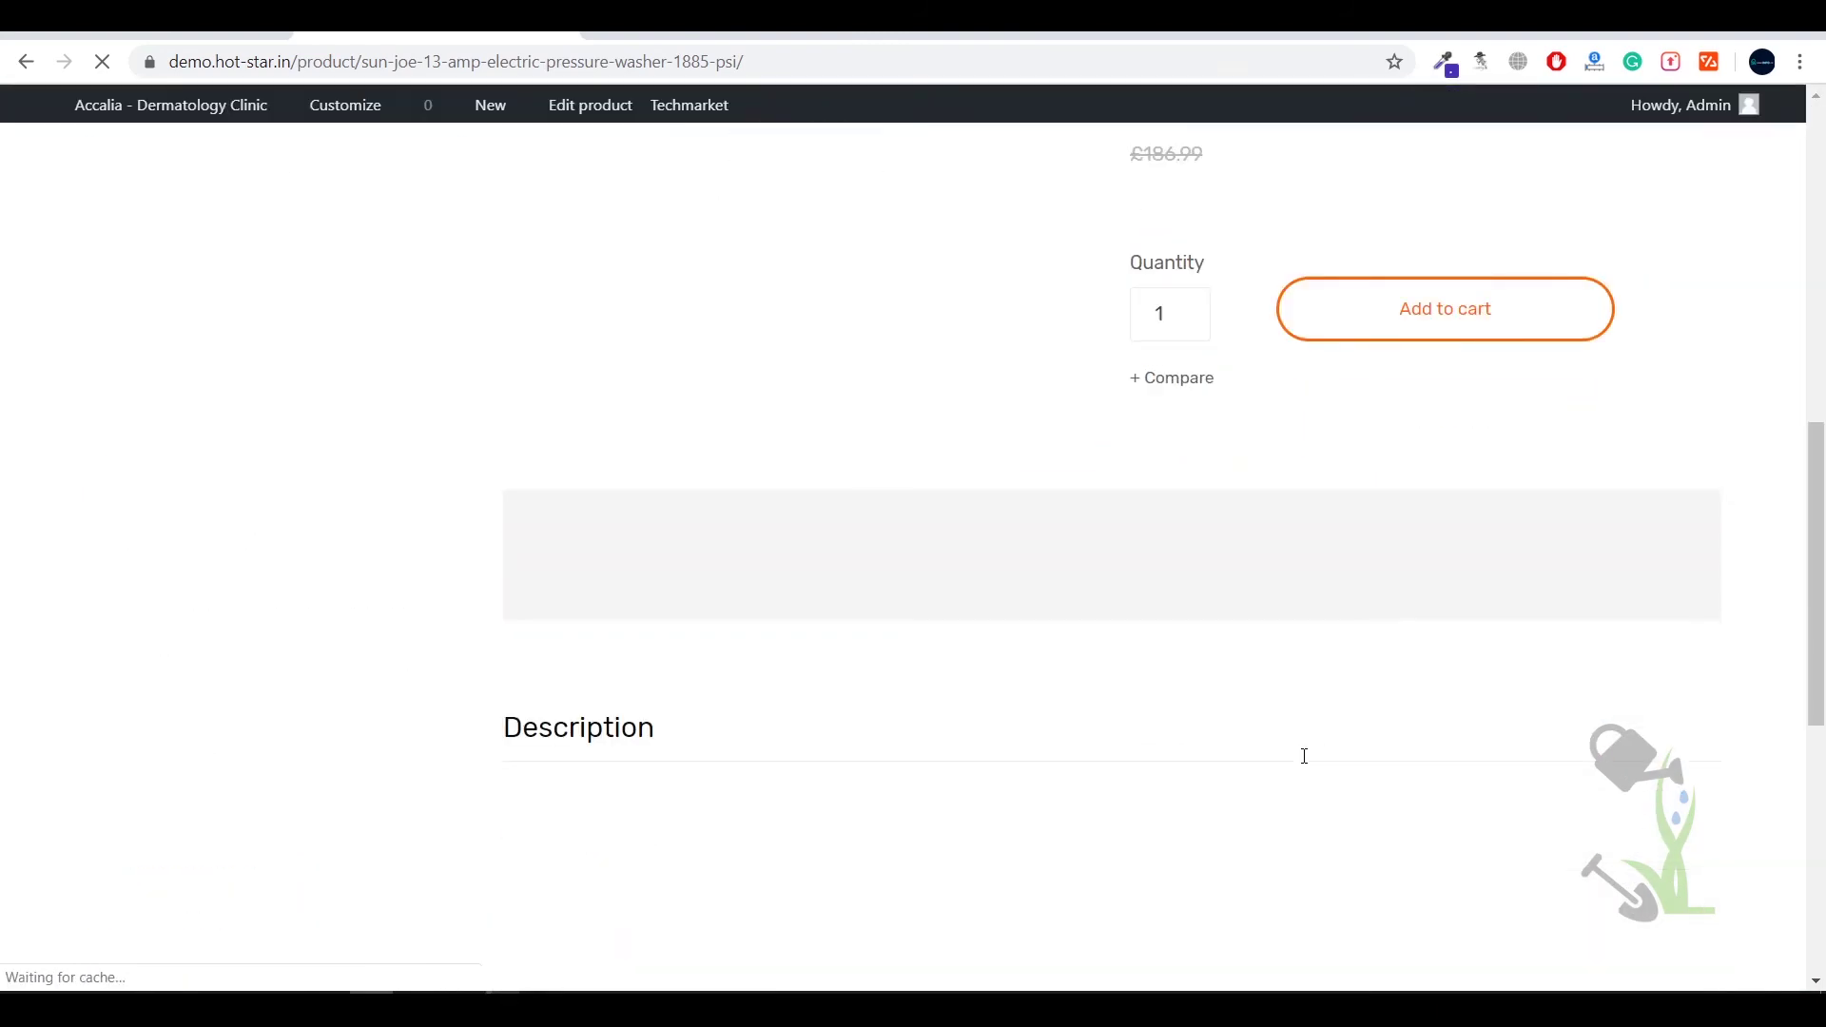
scroll(1294, 755, "down", 6)
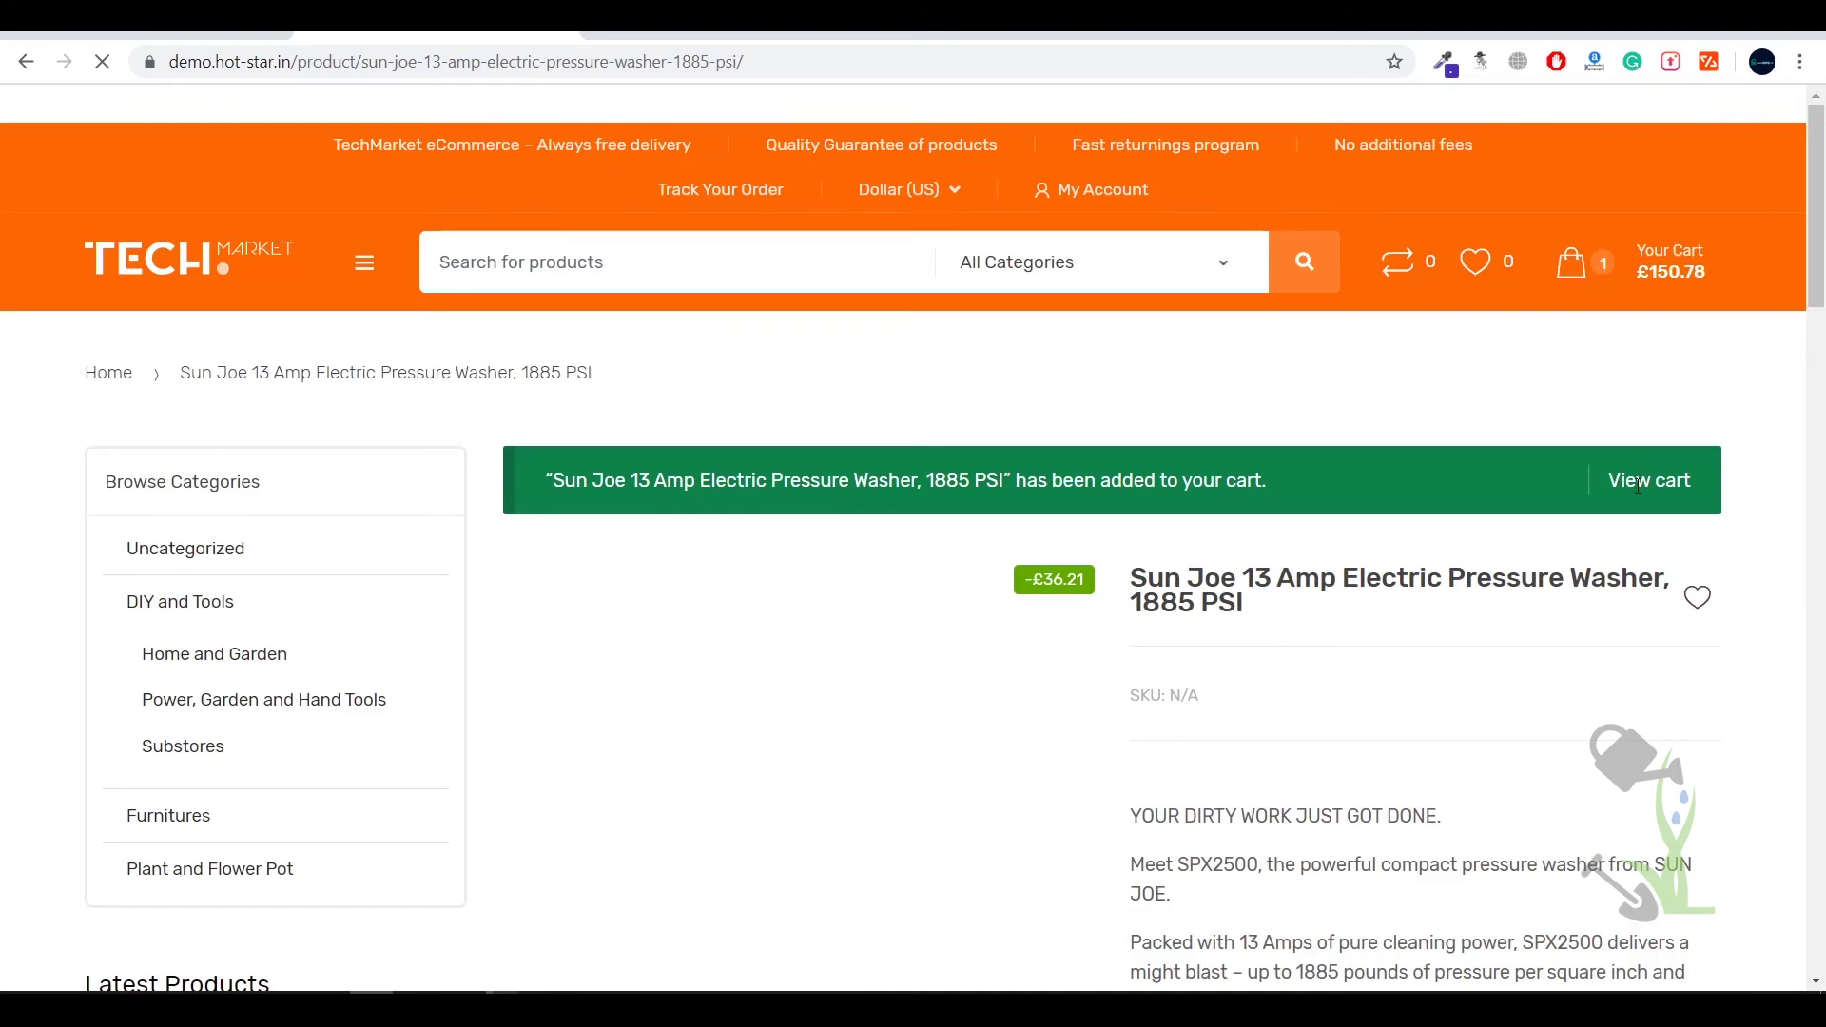
left_click(1567, 276)
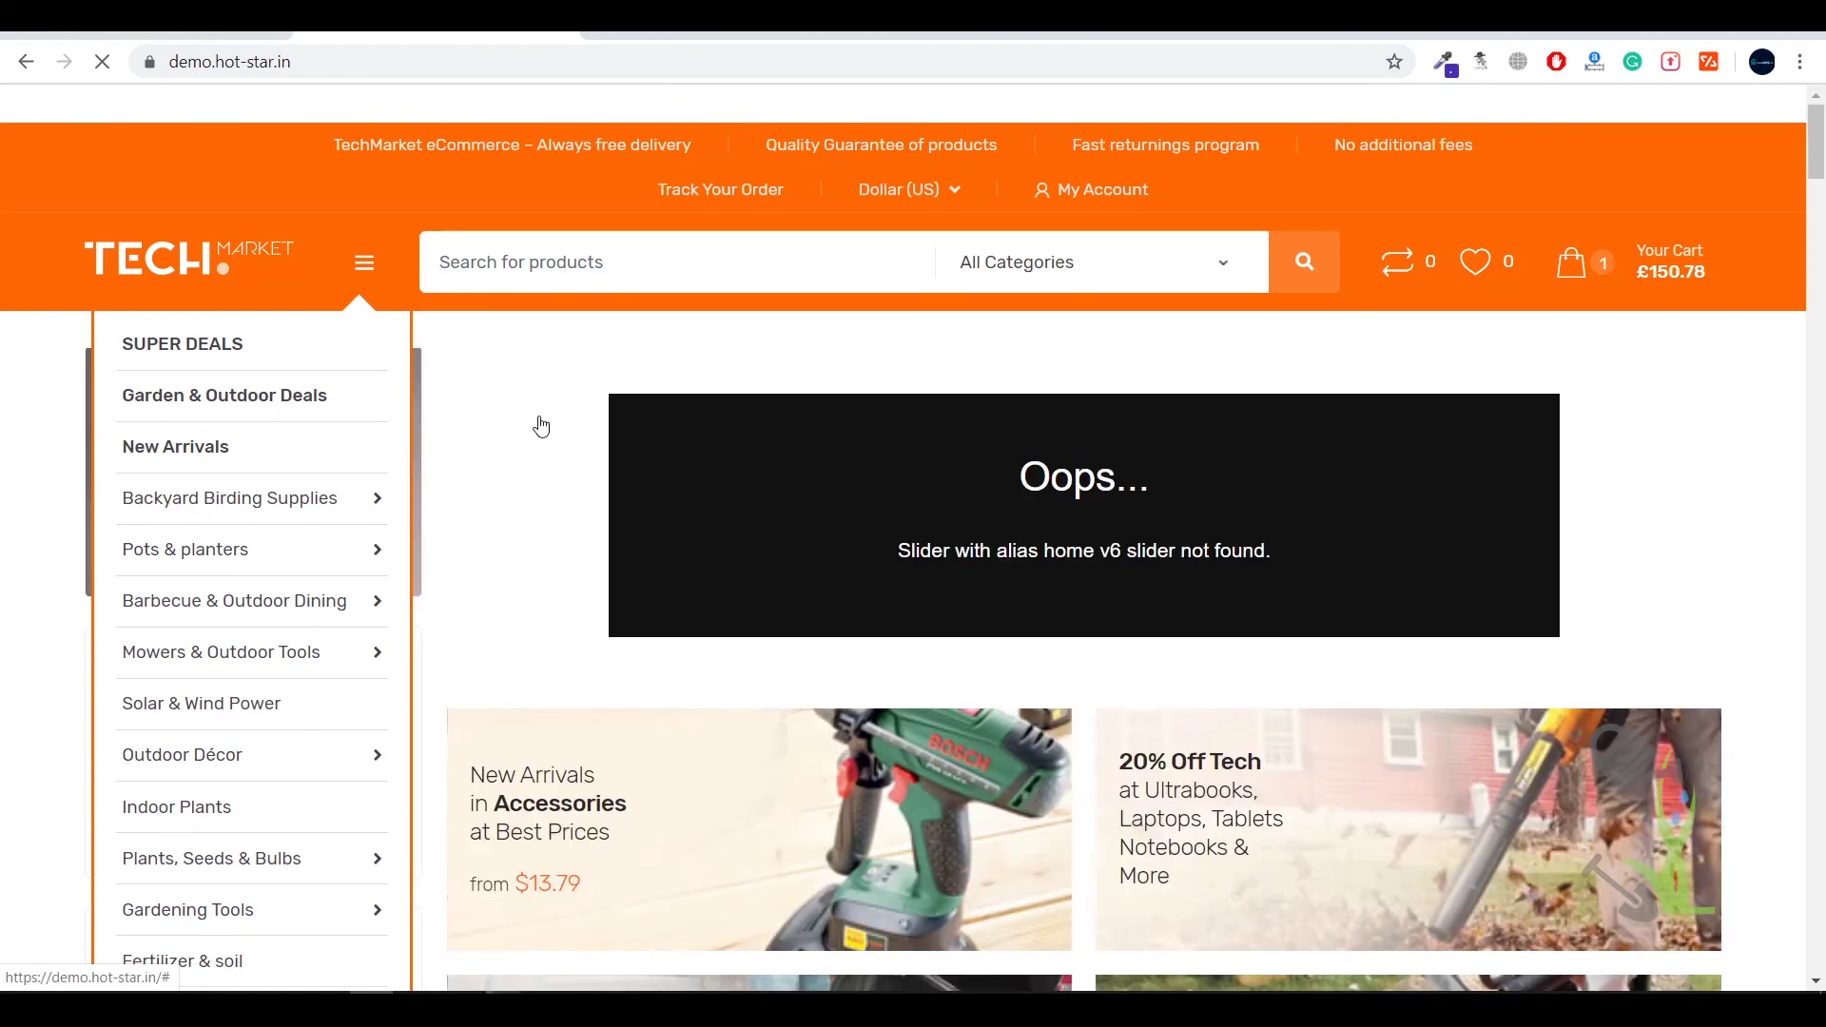
scroll(541, 425, "down", 7)
scroll(522, 446, "up", 7)
scroll(522, 446, "down", 7)
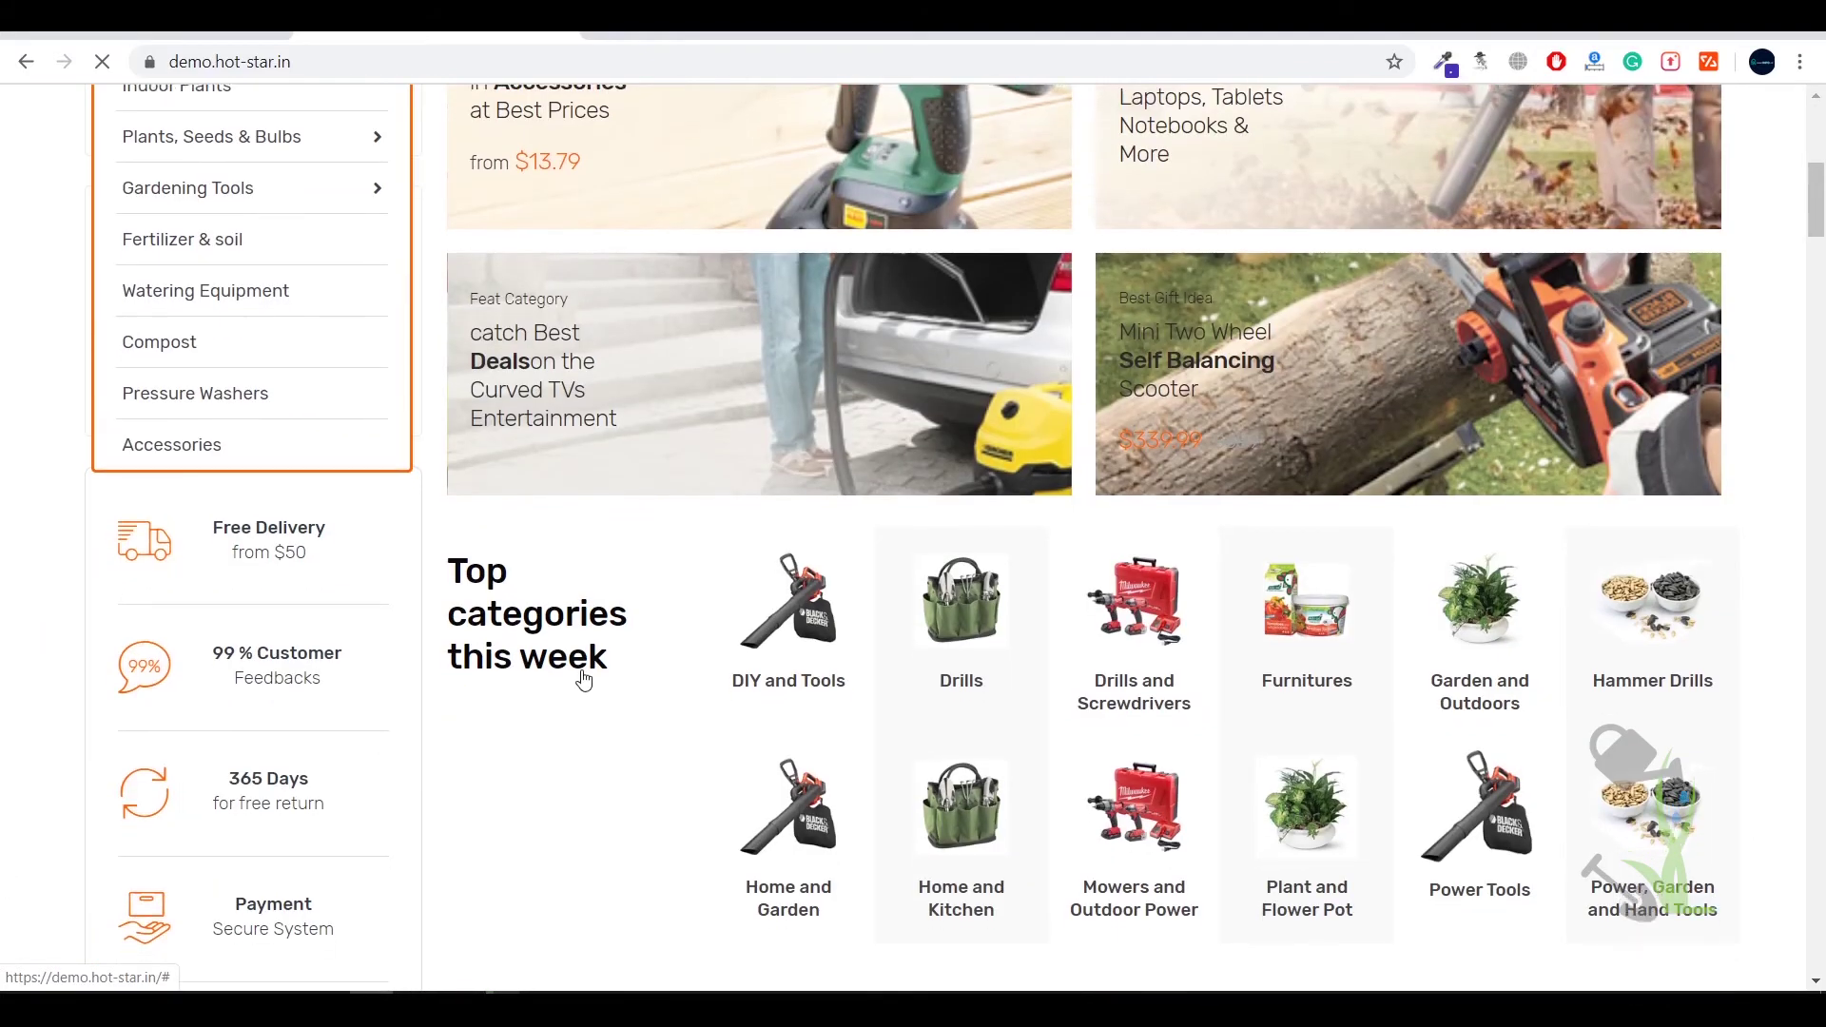
scroll(584, 679, "down", 20)
scroll(281, 656, "up", 15)
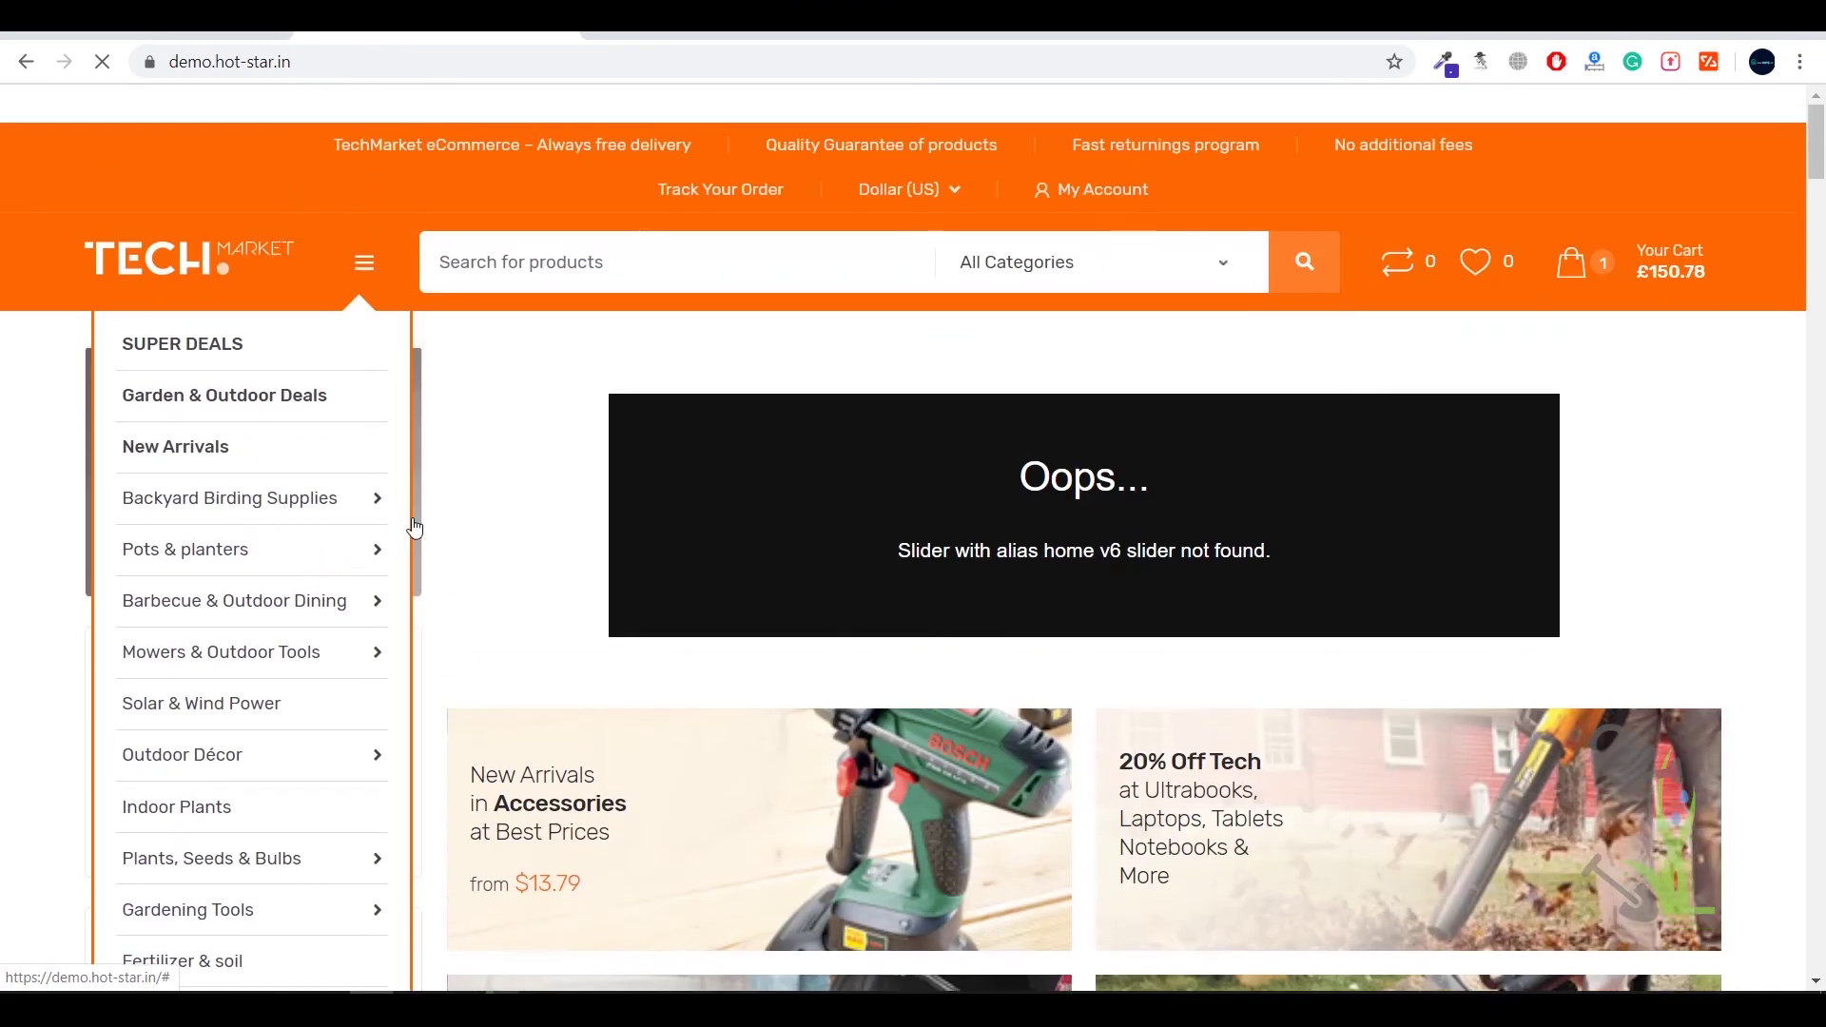
right_click(420, 510)
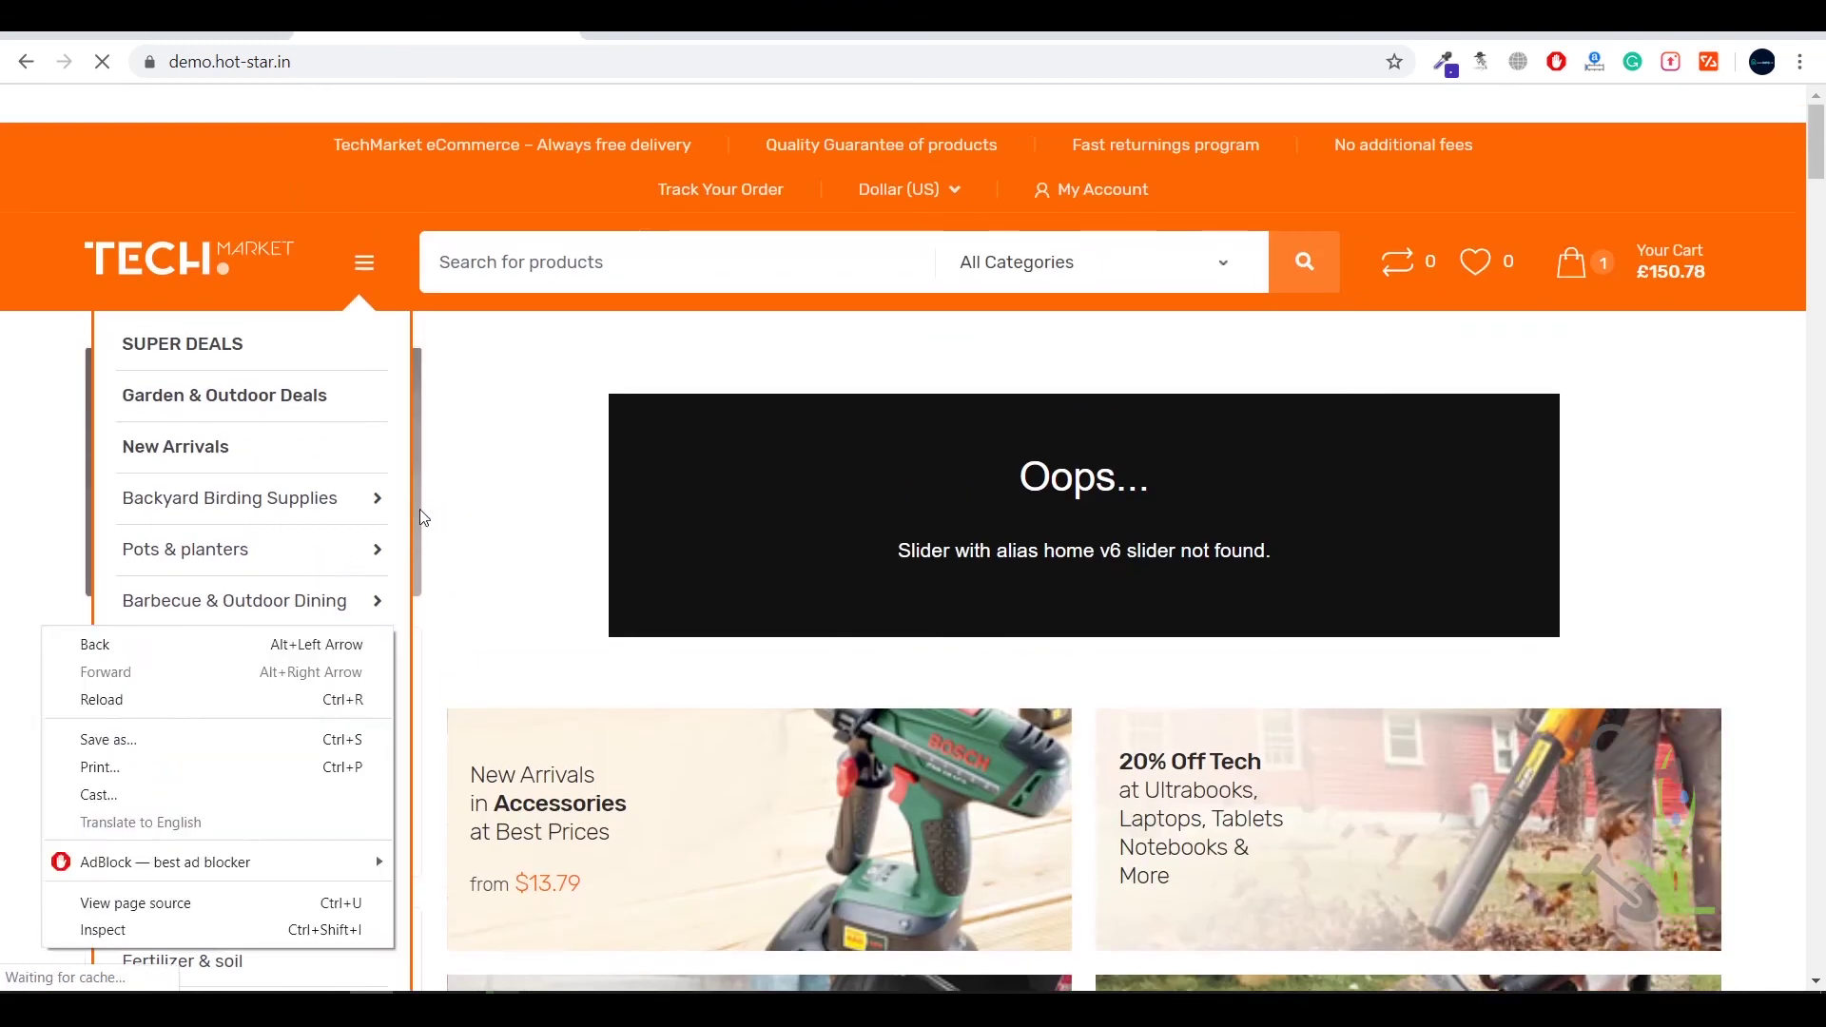
right_click(537, 477)
Step: Preview the Gardenmarket storefront in Pixel 2 XL emulation, scrolling to the Top categories section
left_click(742, 787)
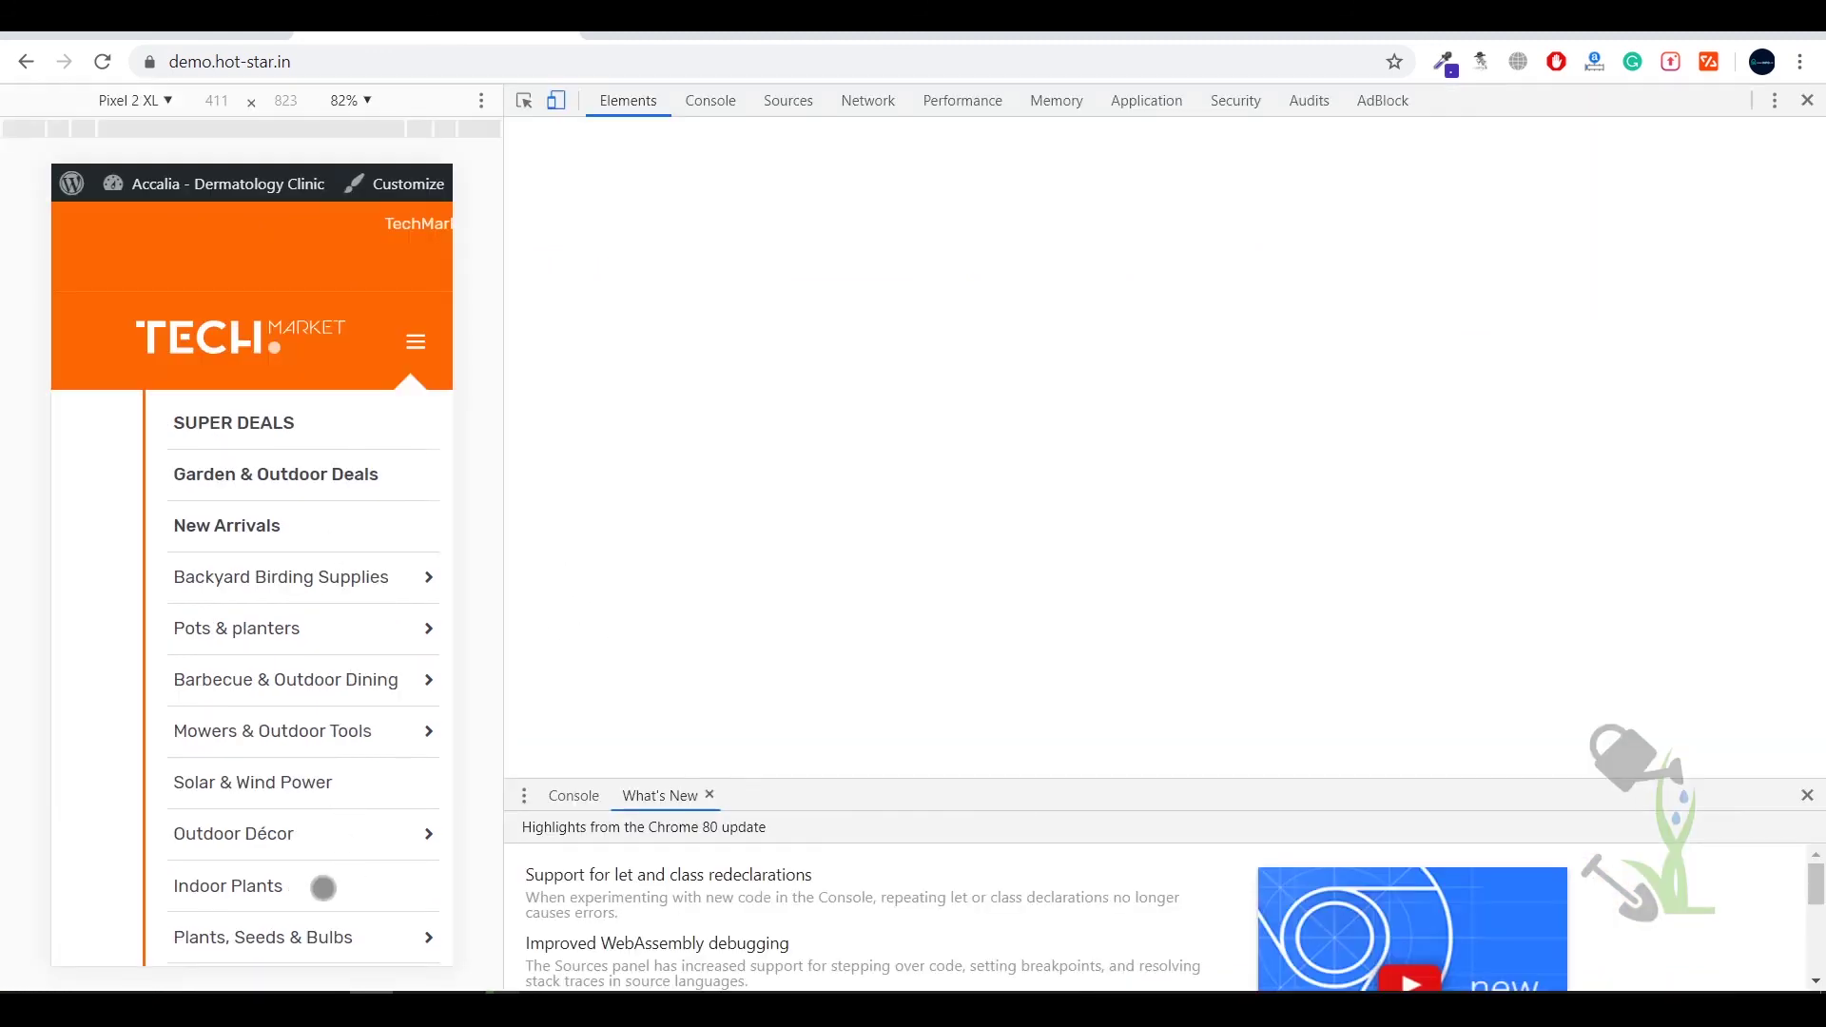
scroll(323, 888, "down", 15)
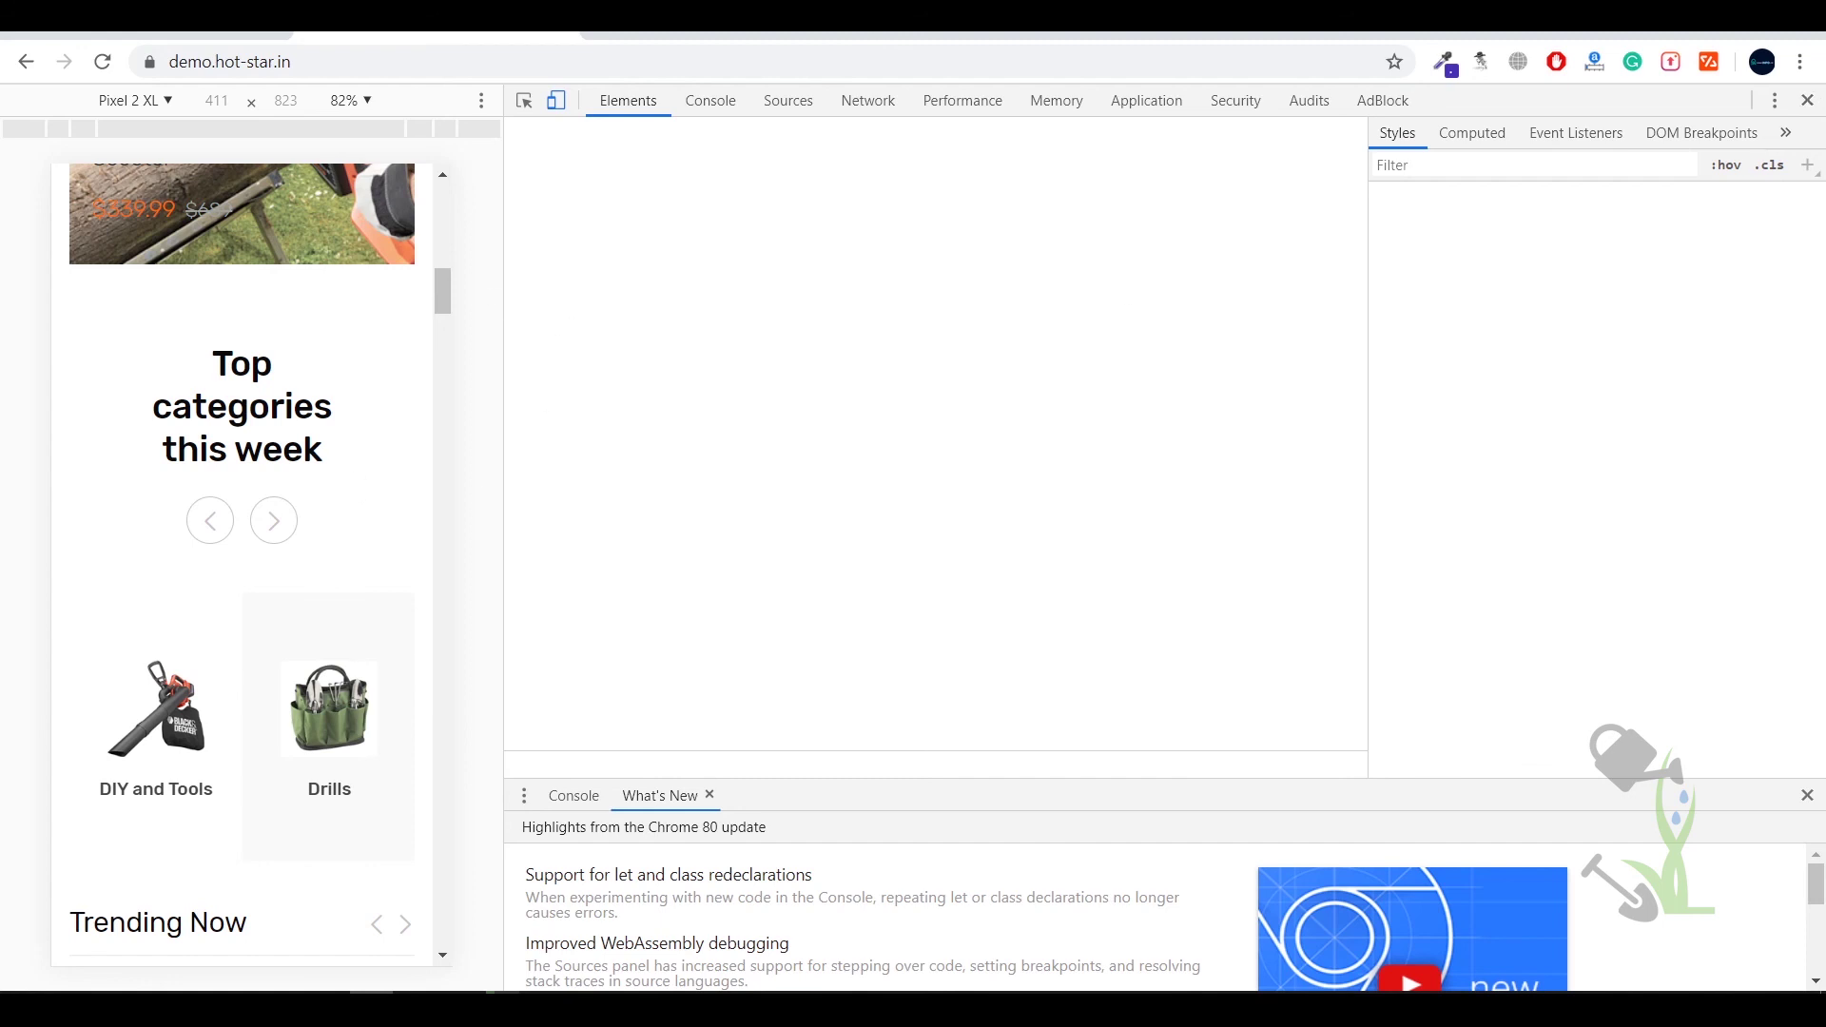
left_click(433, 36)
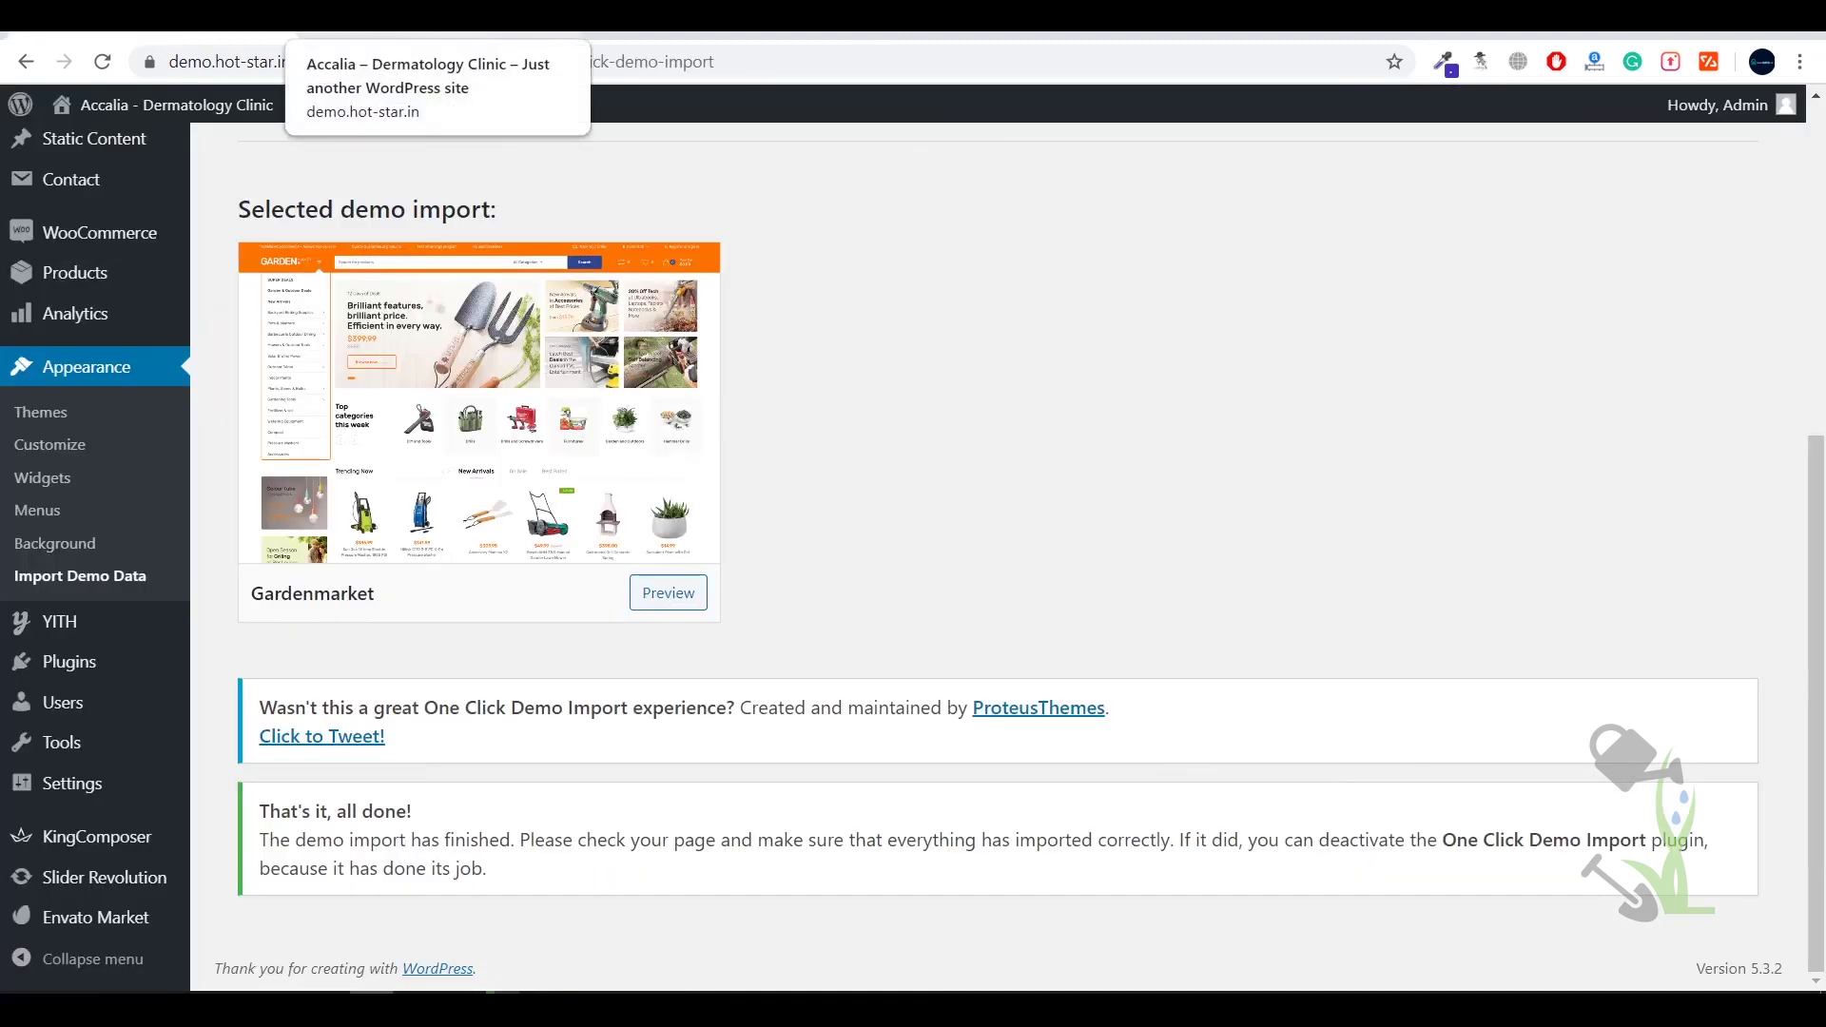